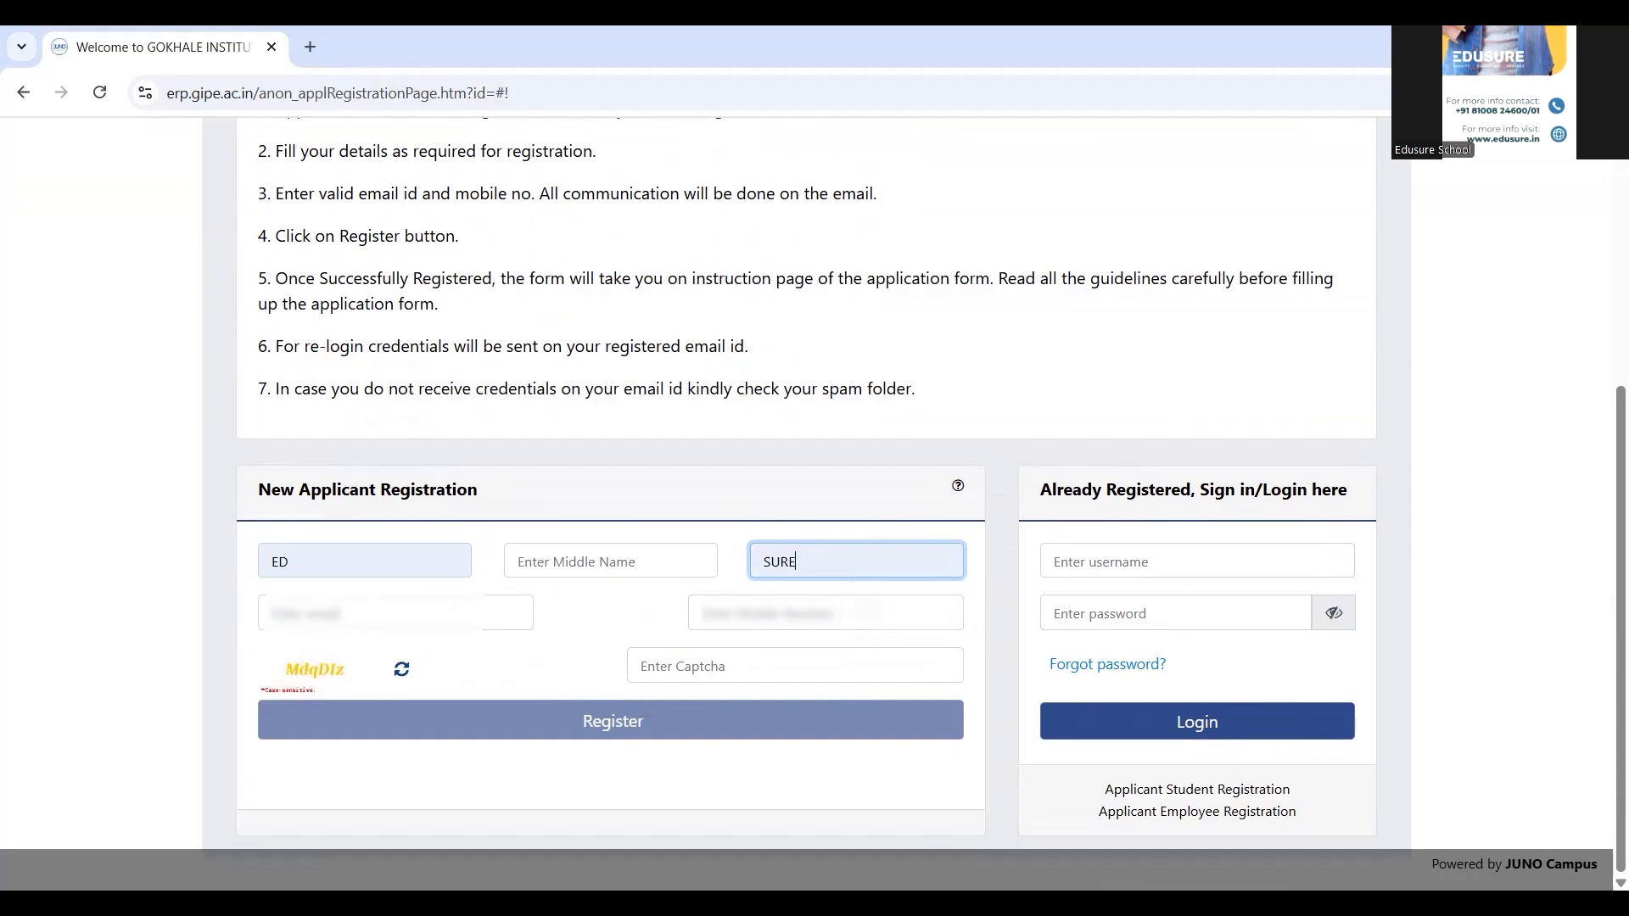
Register with the applicant's e-mail and mobile number, enter the OTP and captcha, and log in
left_click(426, 614)
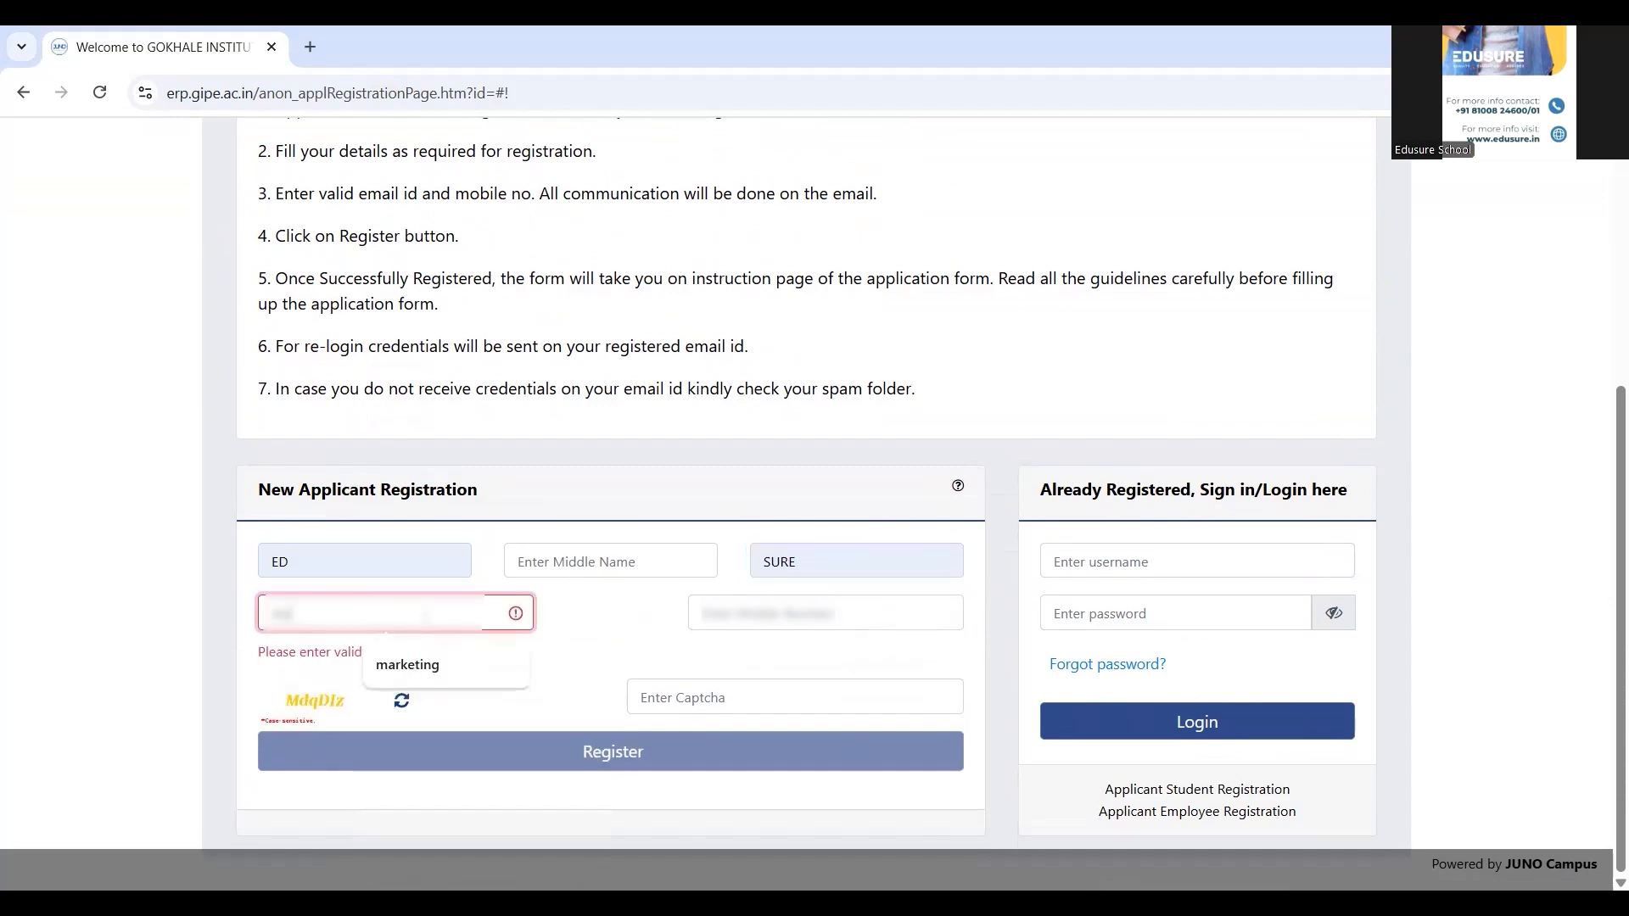
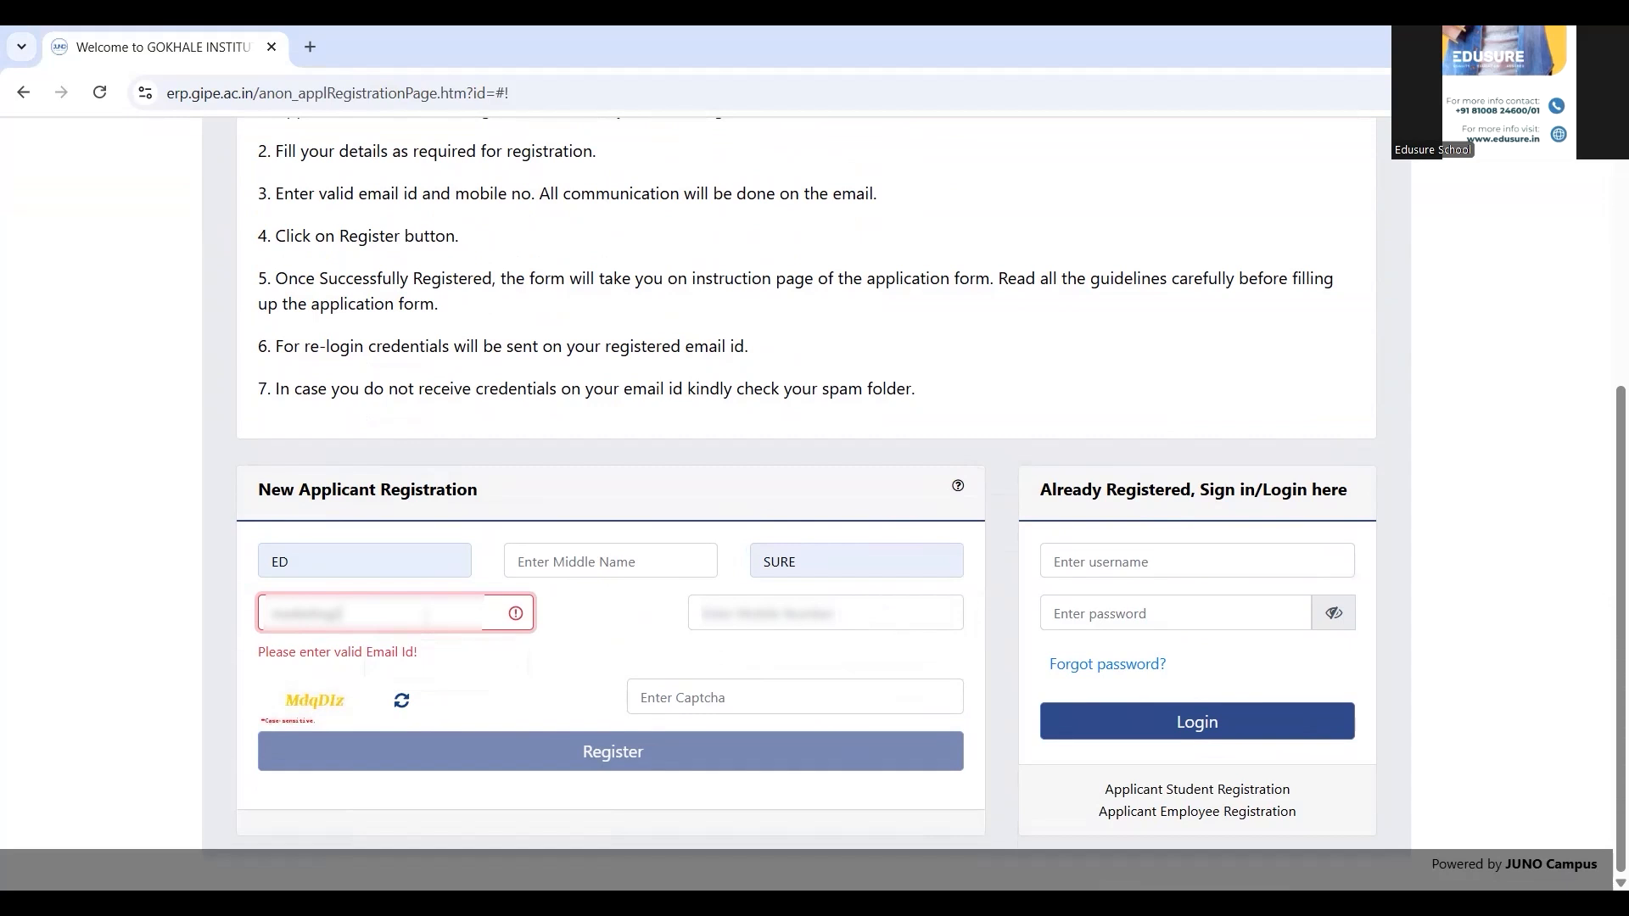
key("Tab")
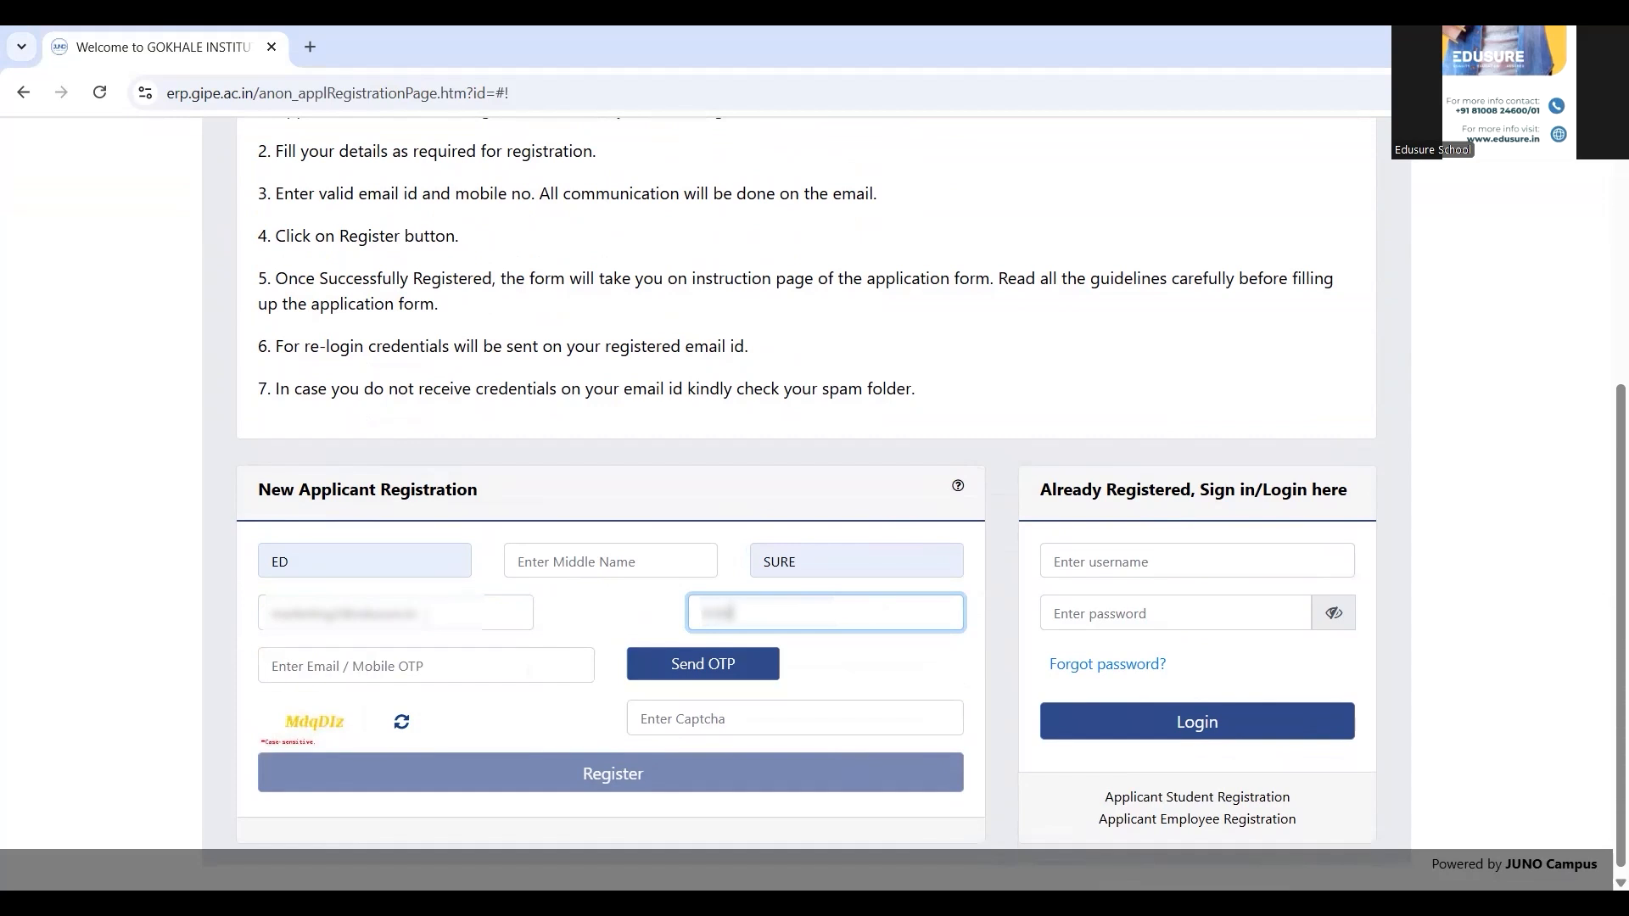
left_click(681, 666)
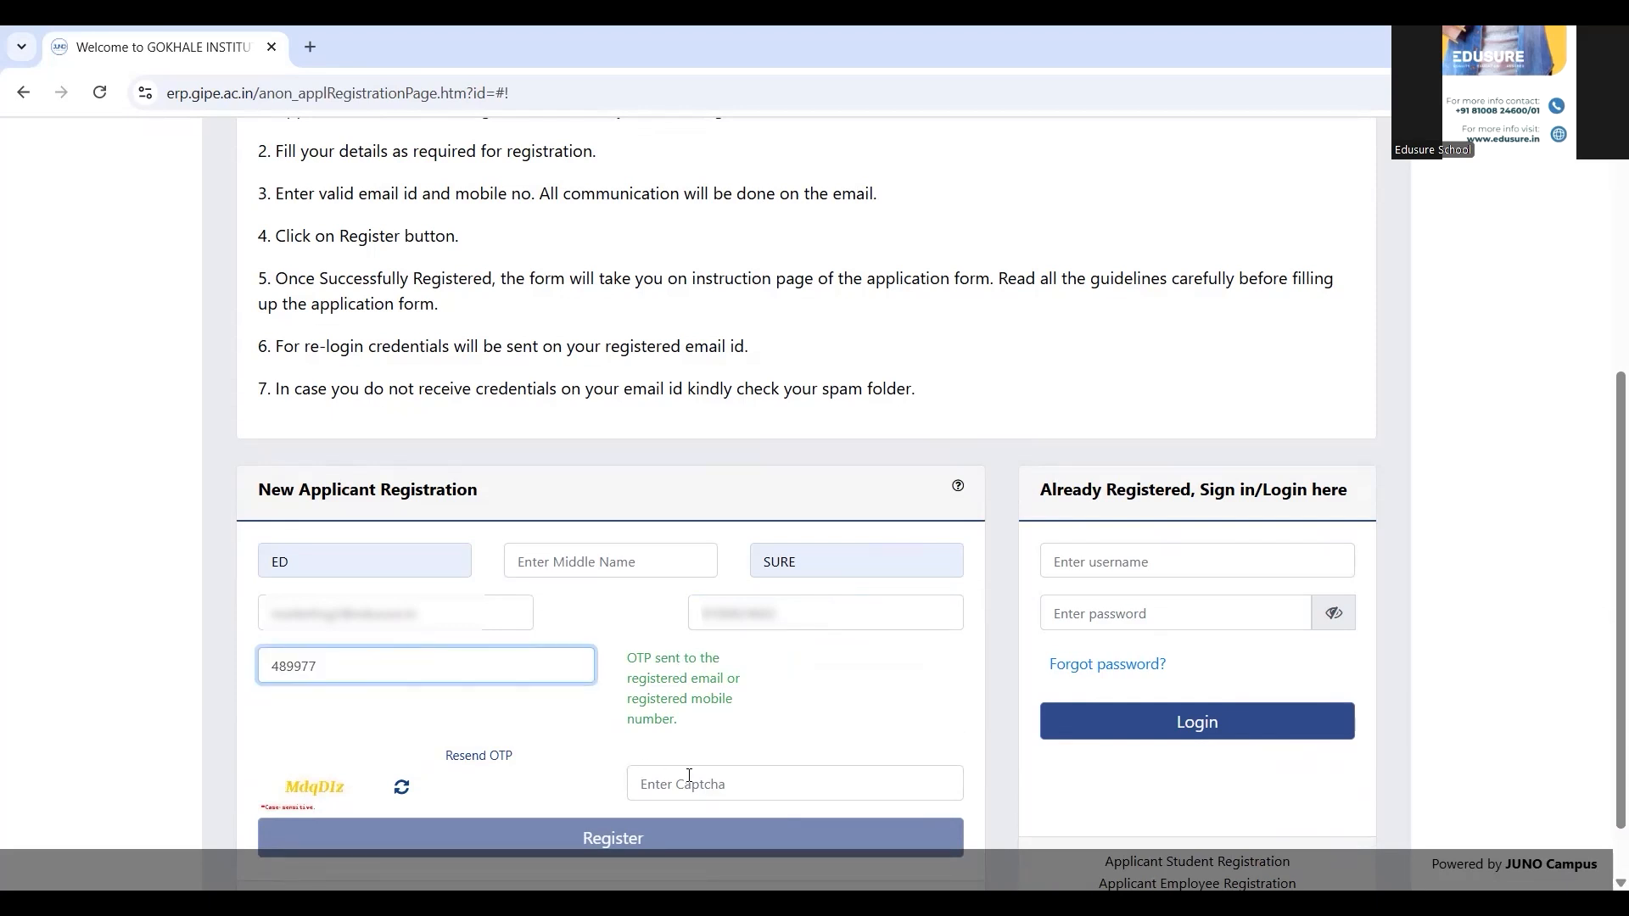
left_click(689, 782)
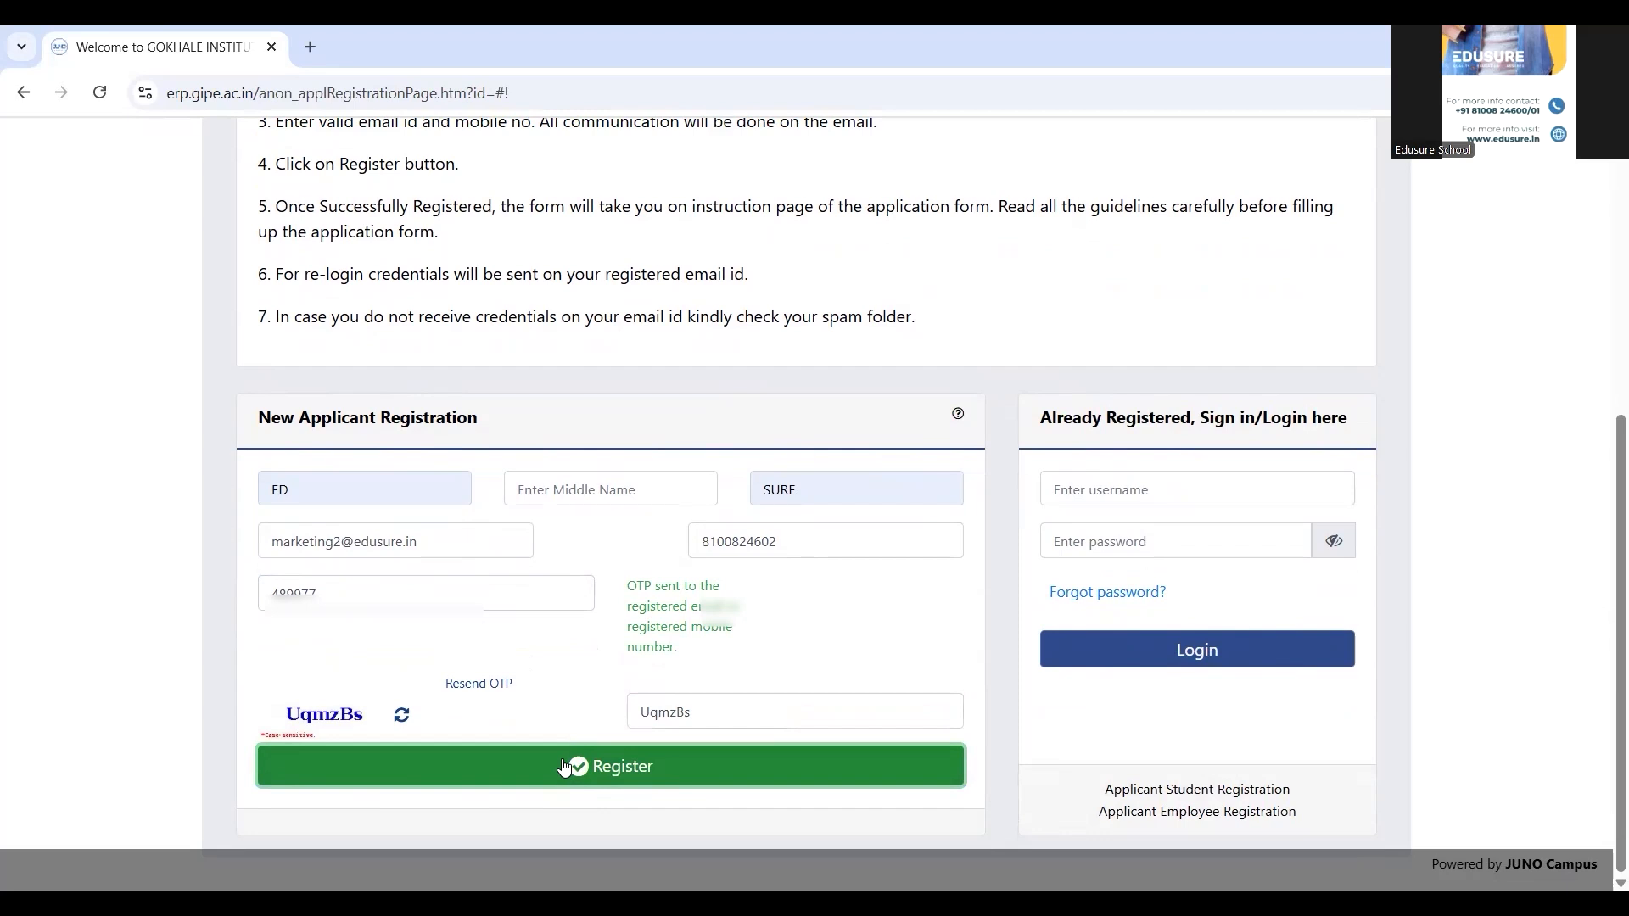
left_click(564, 767)
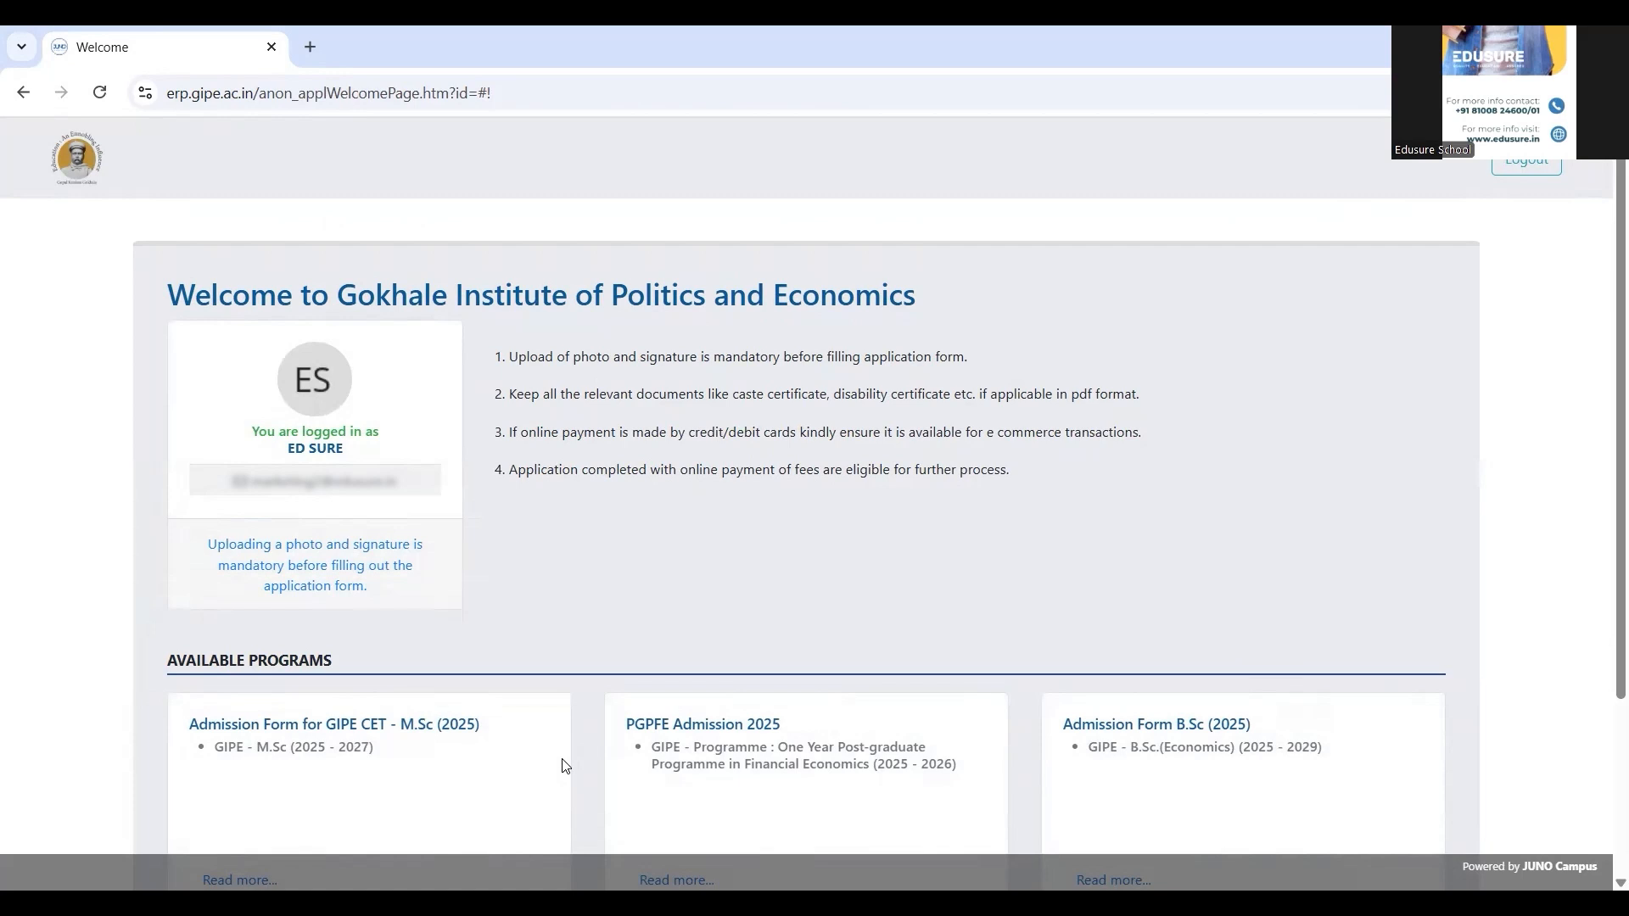
Add the profile image and signature files in the photo/signature window, then close it
scroll(528, 566, "down", 3)
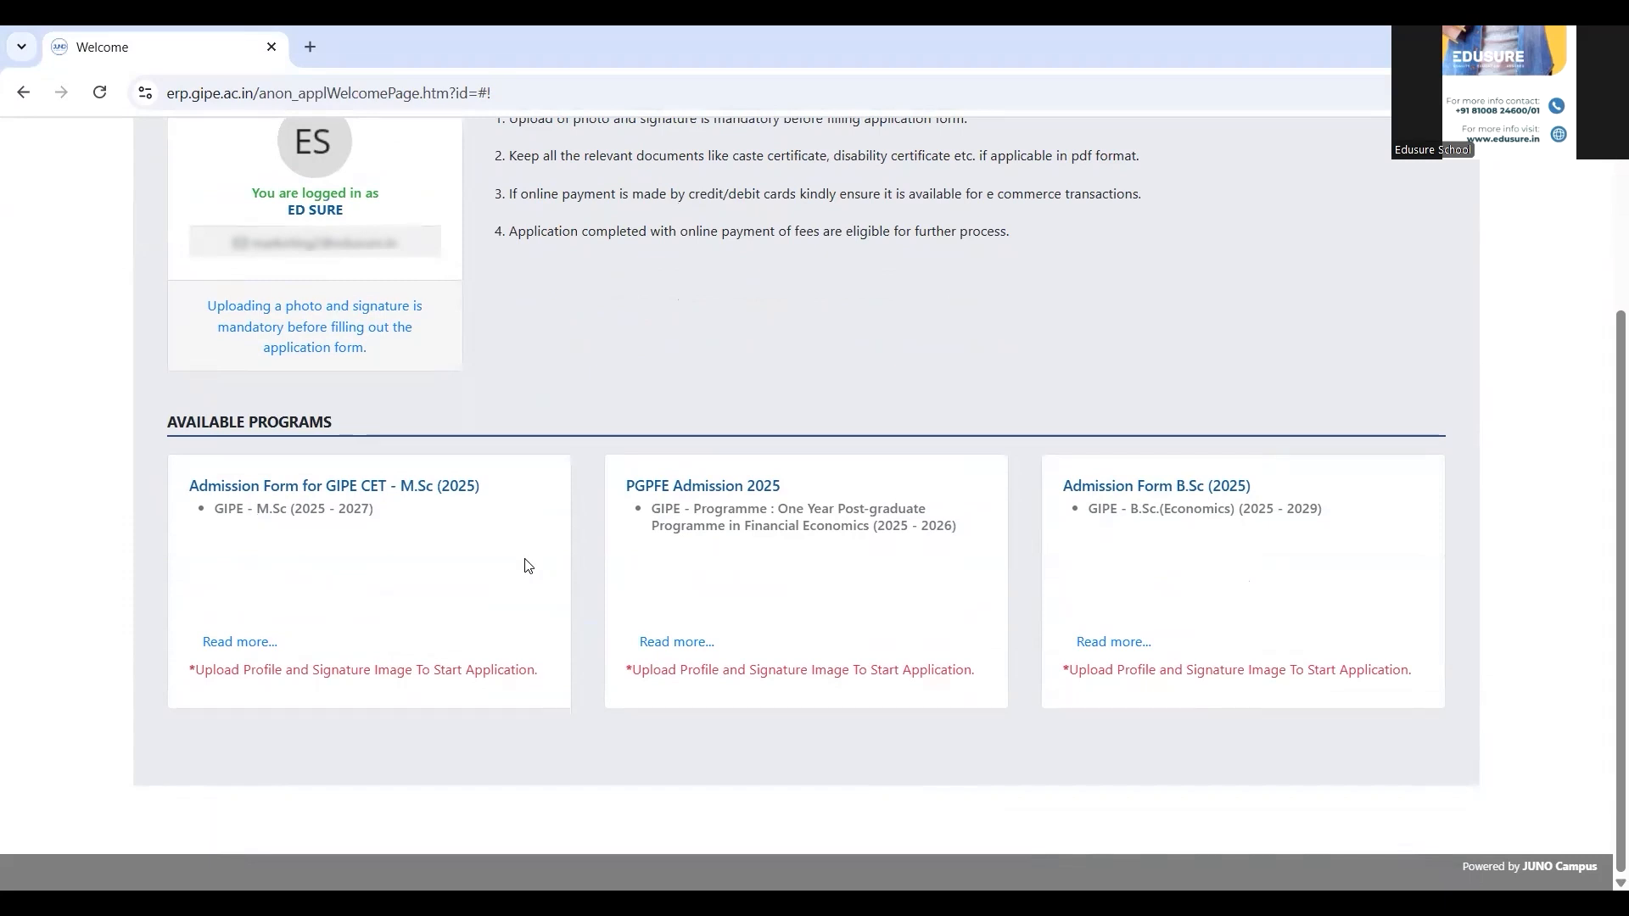
left_click(284, 317)
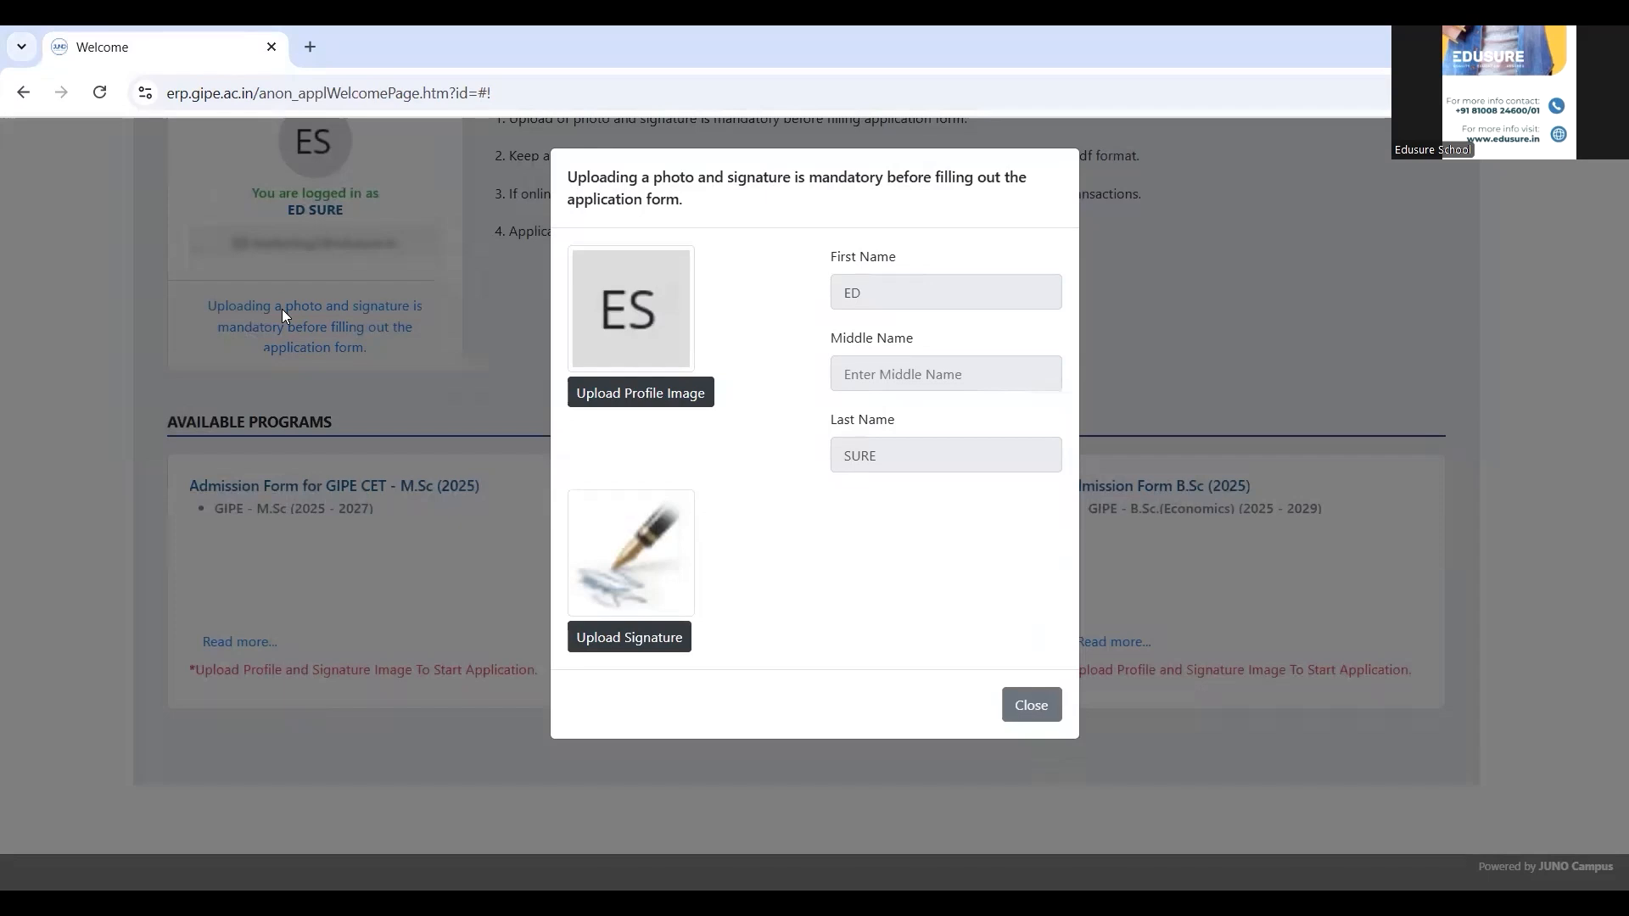
left_click(668, 397)
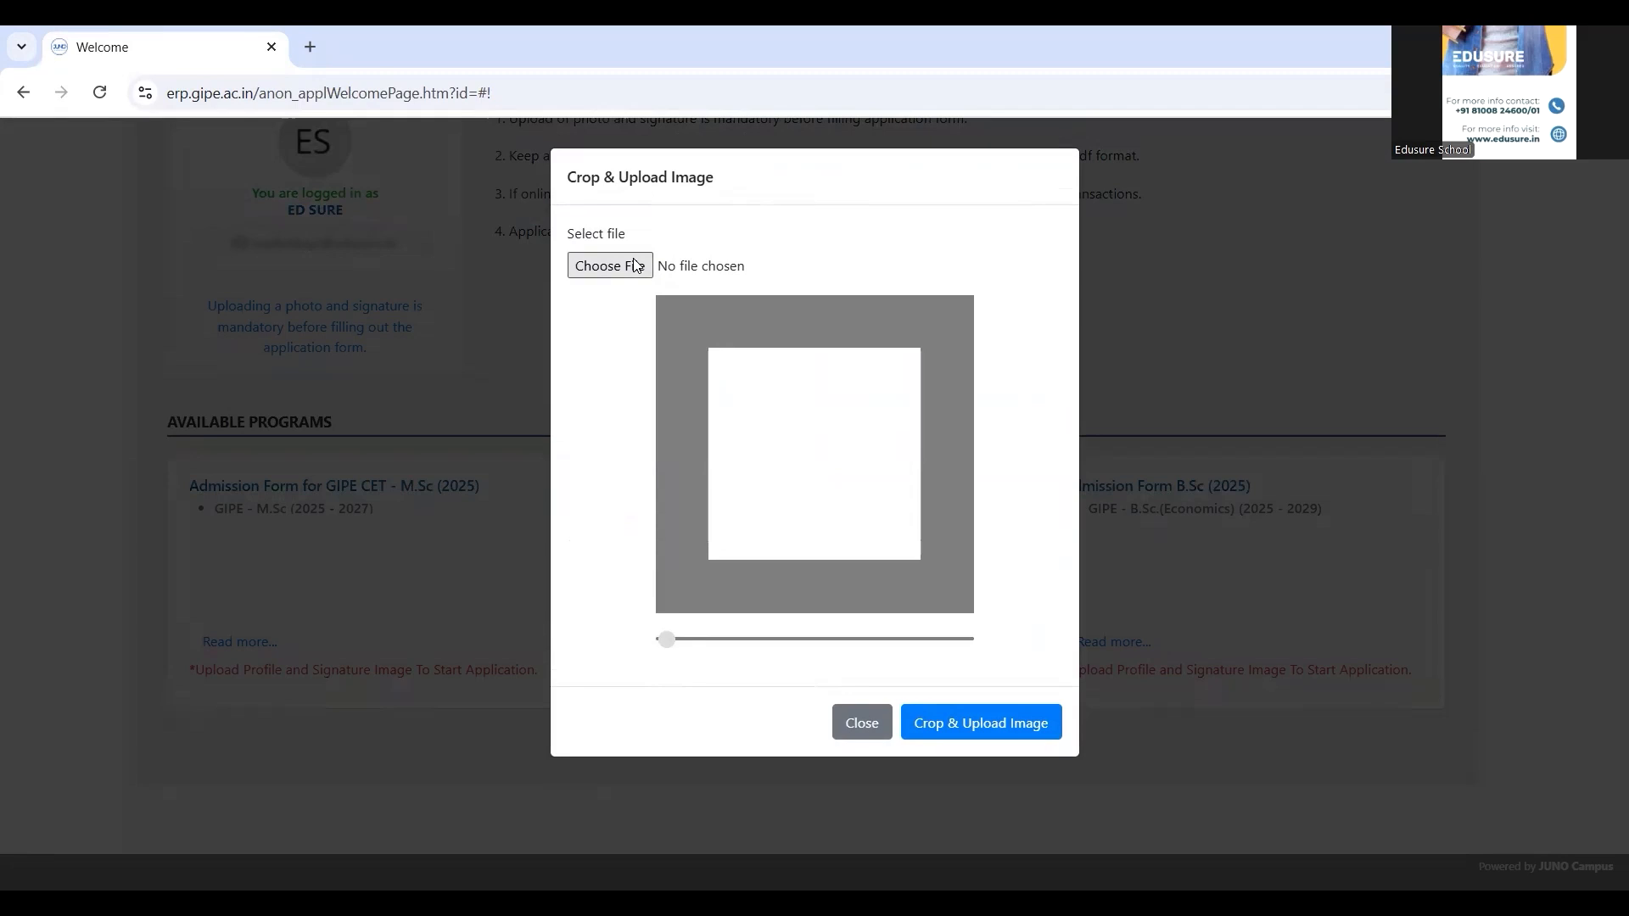
left_click(636, 265)
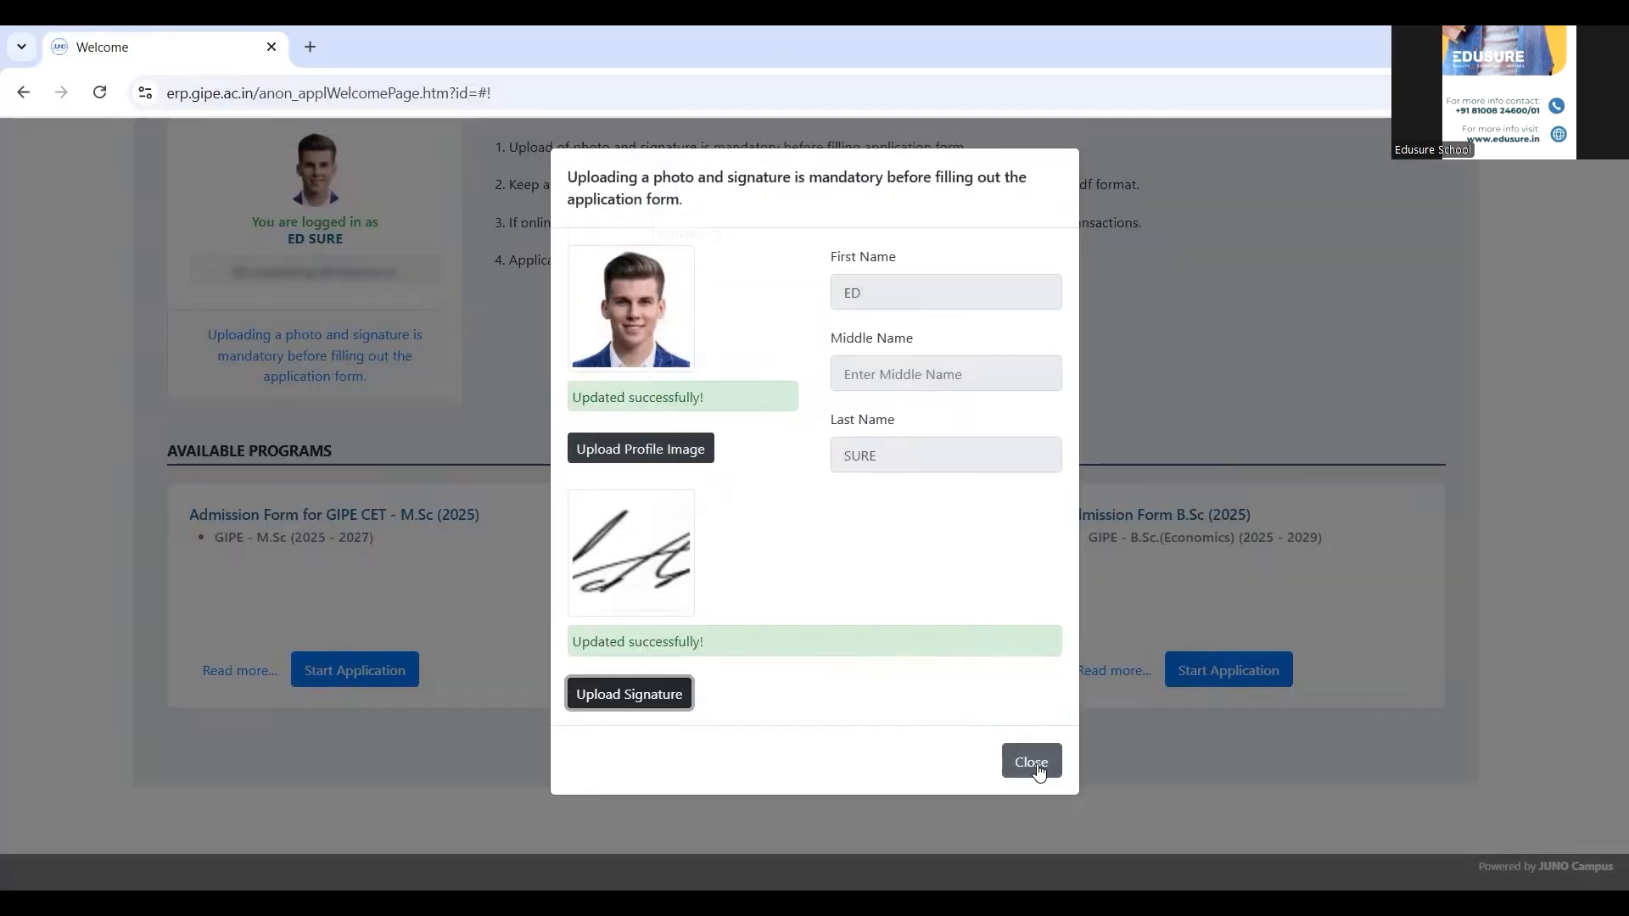
left_click(1035, 760)
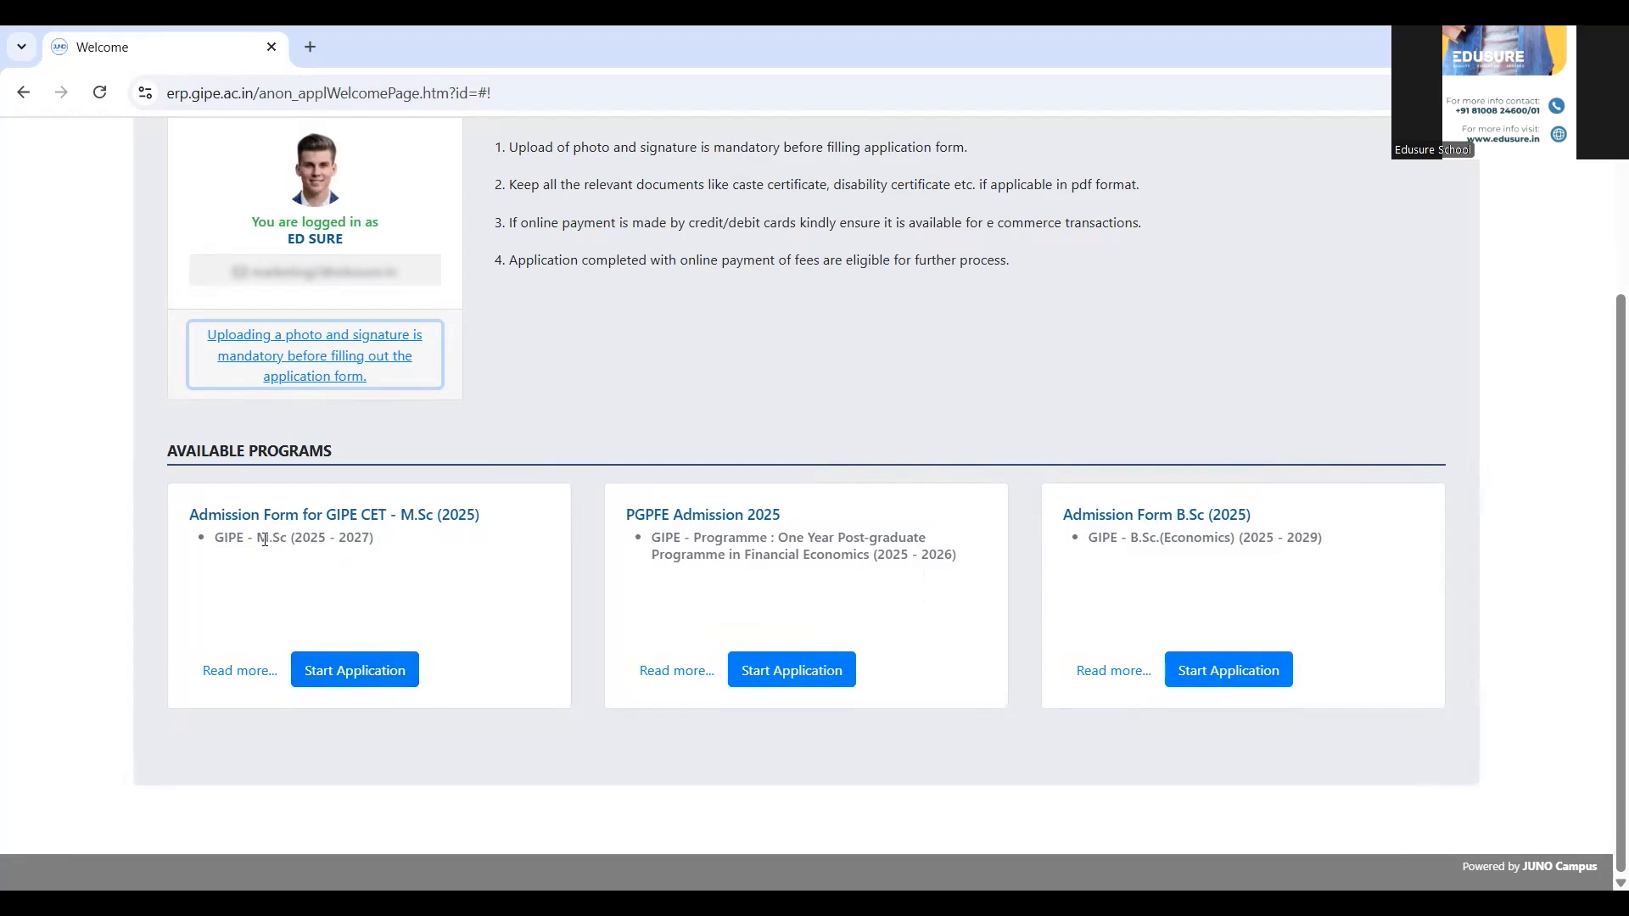
Start the GIPE CET M.Sc (2025) application, agree to its guidelines and save
left_click(339, 682)
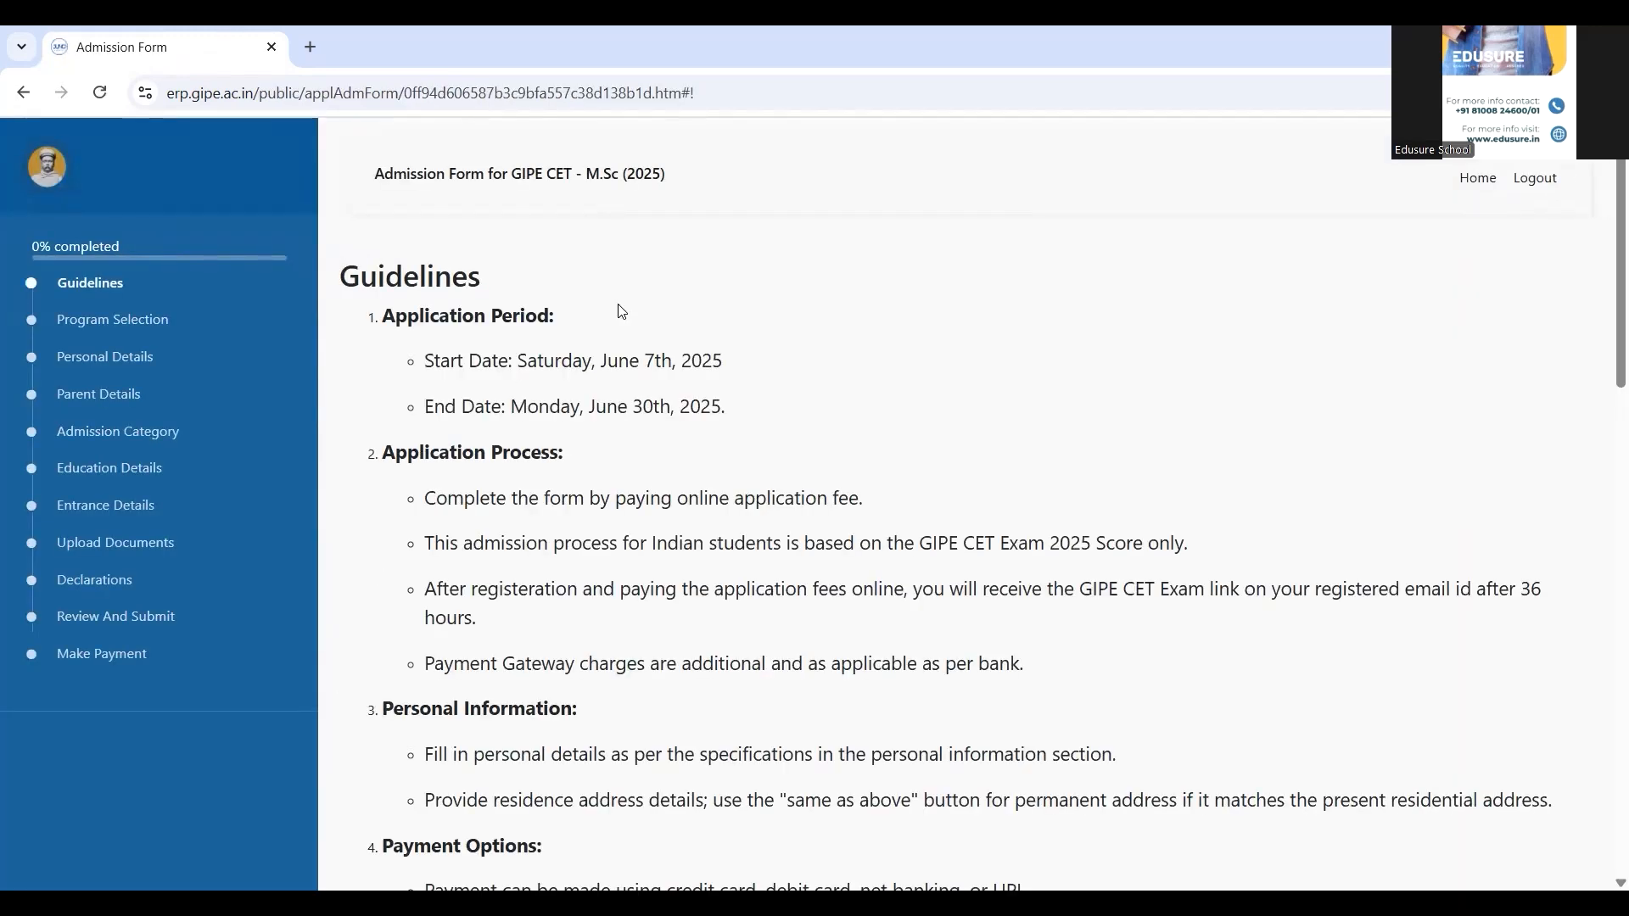
scroll(622, 311, "down", 7)
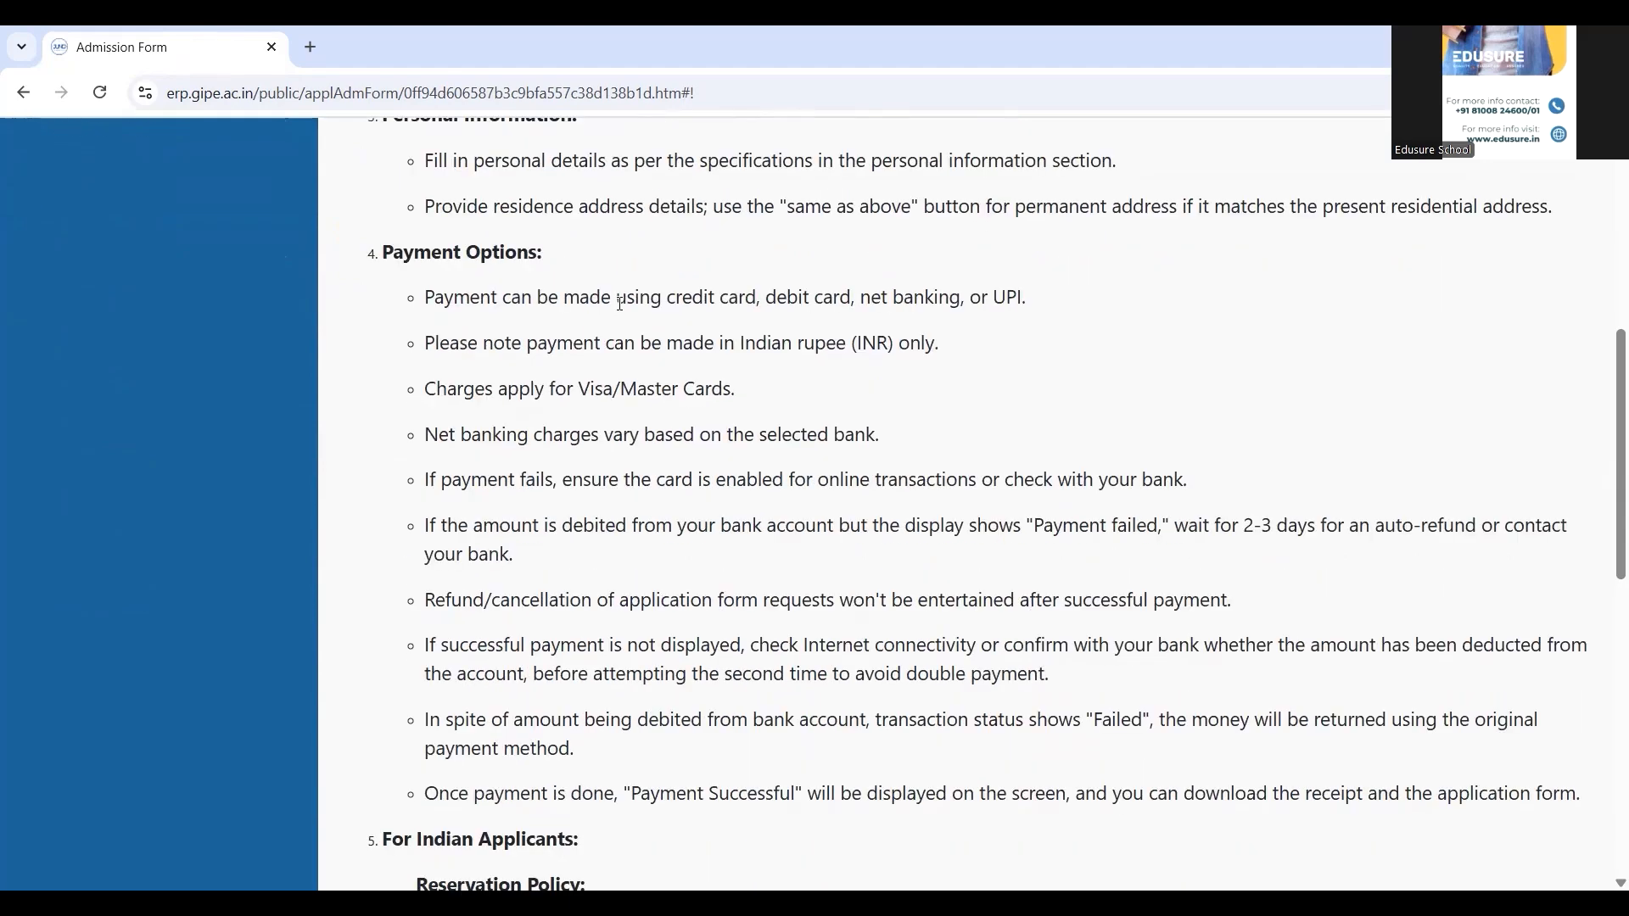
scroll(620, 303, "down", 9)
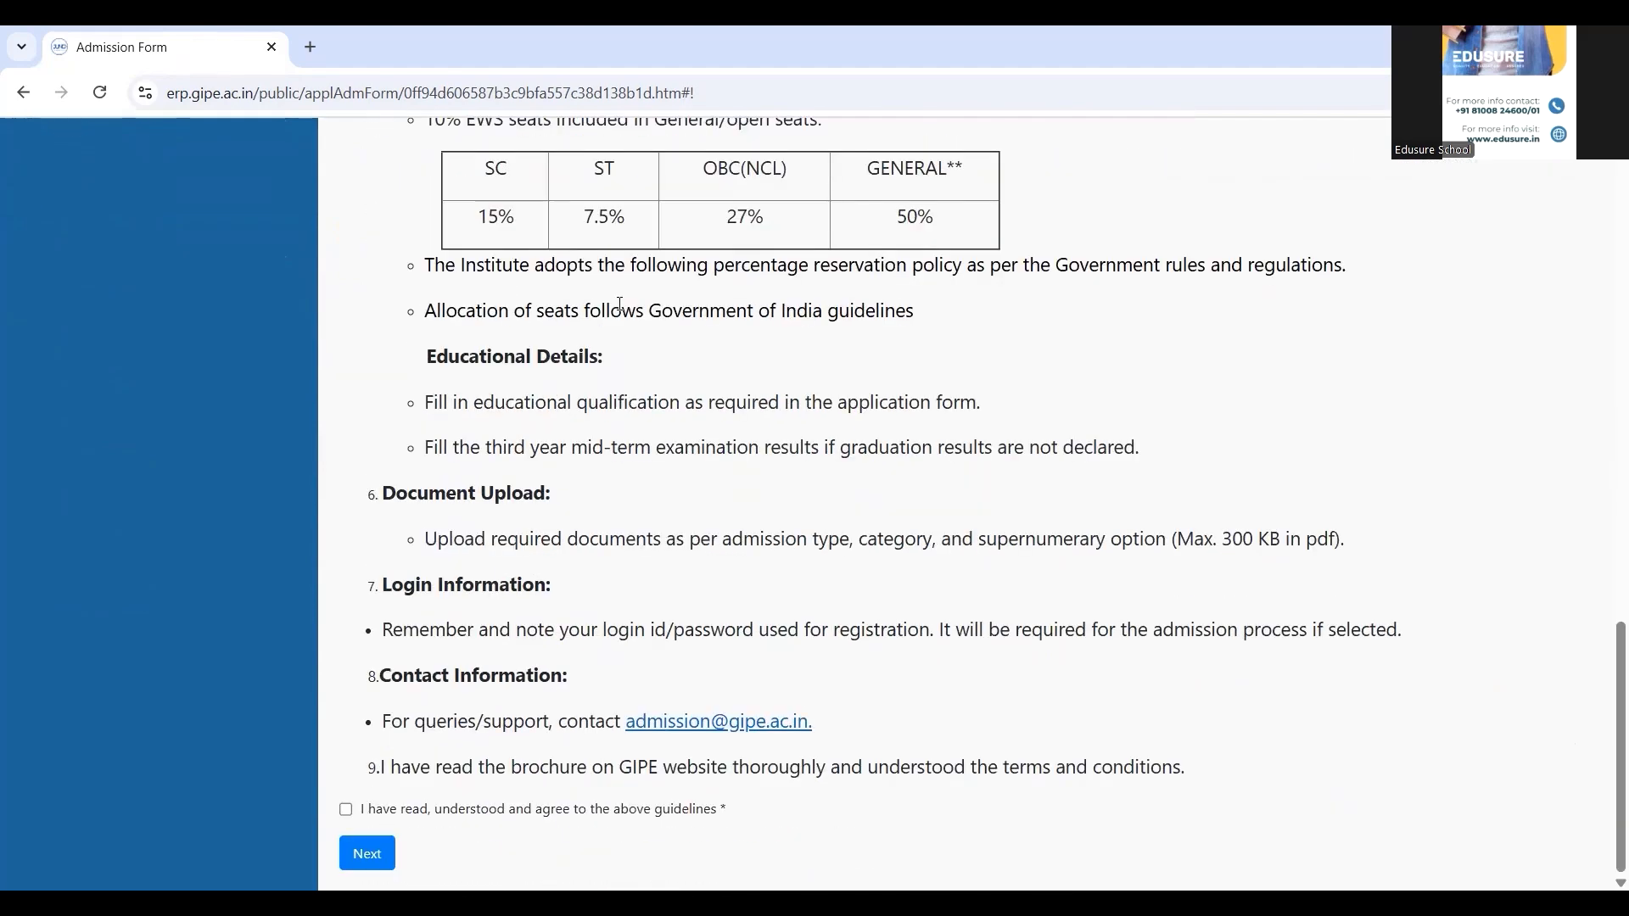
scroll(620, 304, "up", 1)
scroll(621, 304, "down", 1)
left_click(346, 811)
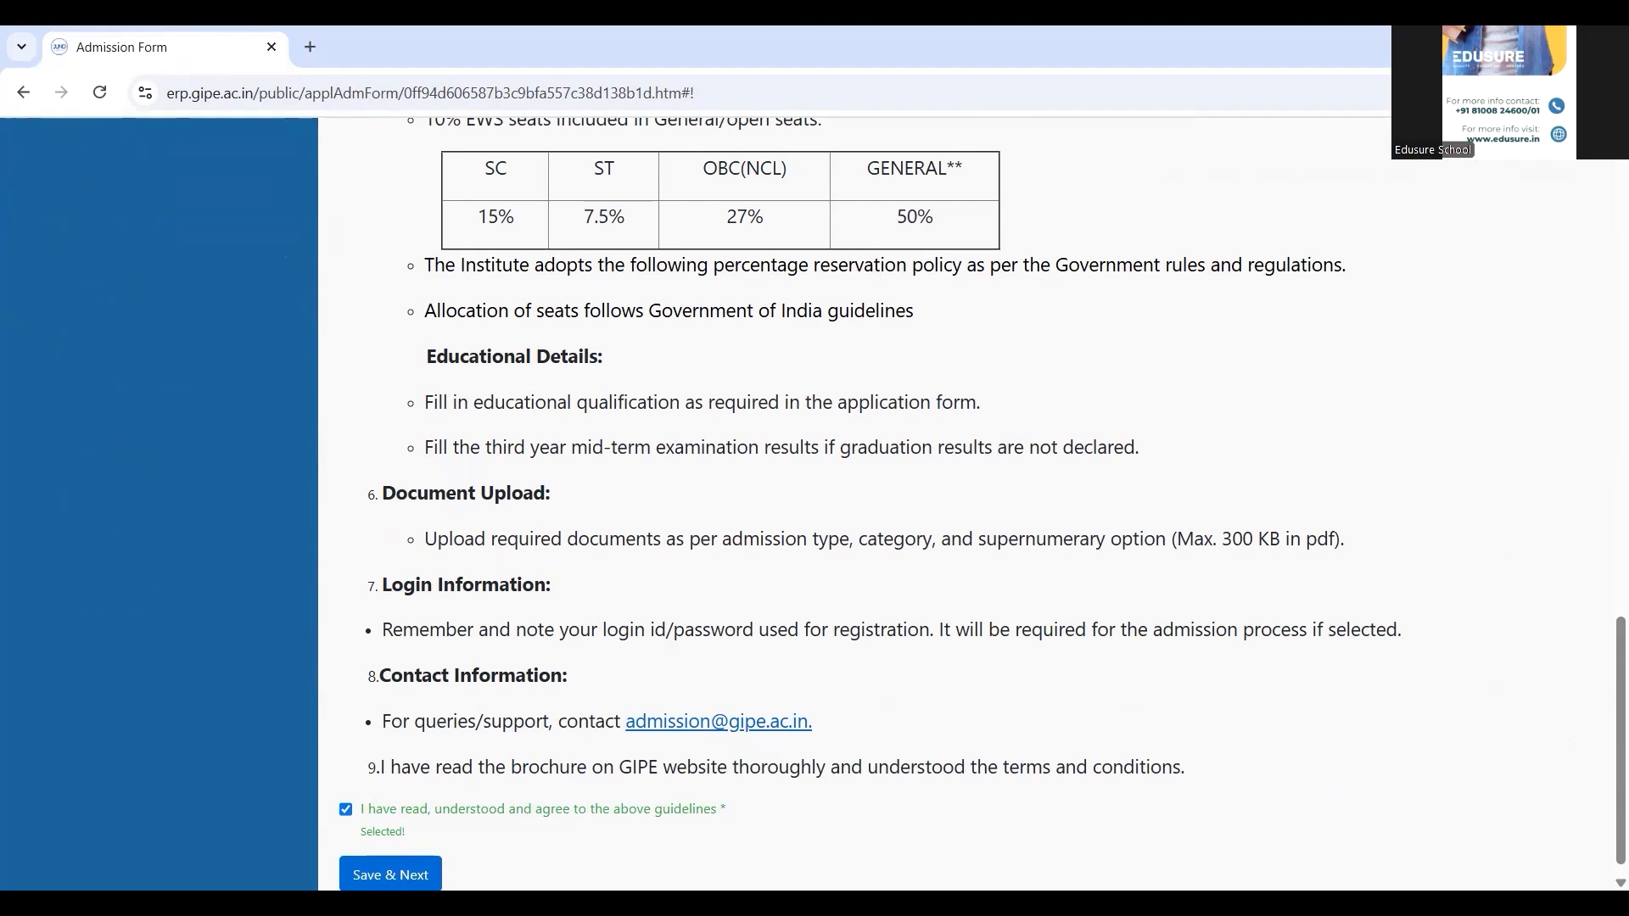
left_click(390, 875)
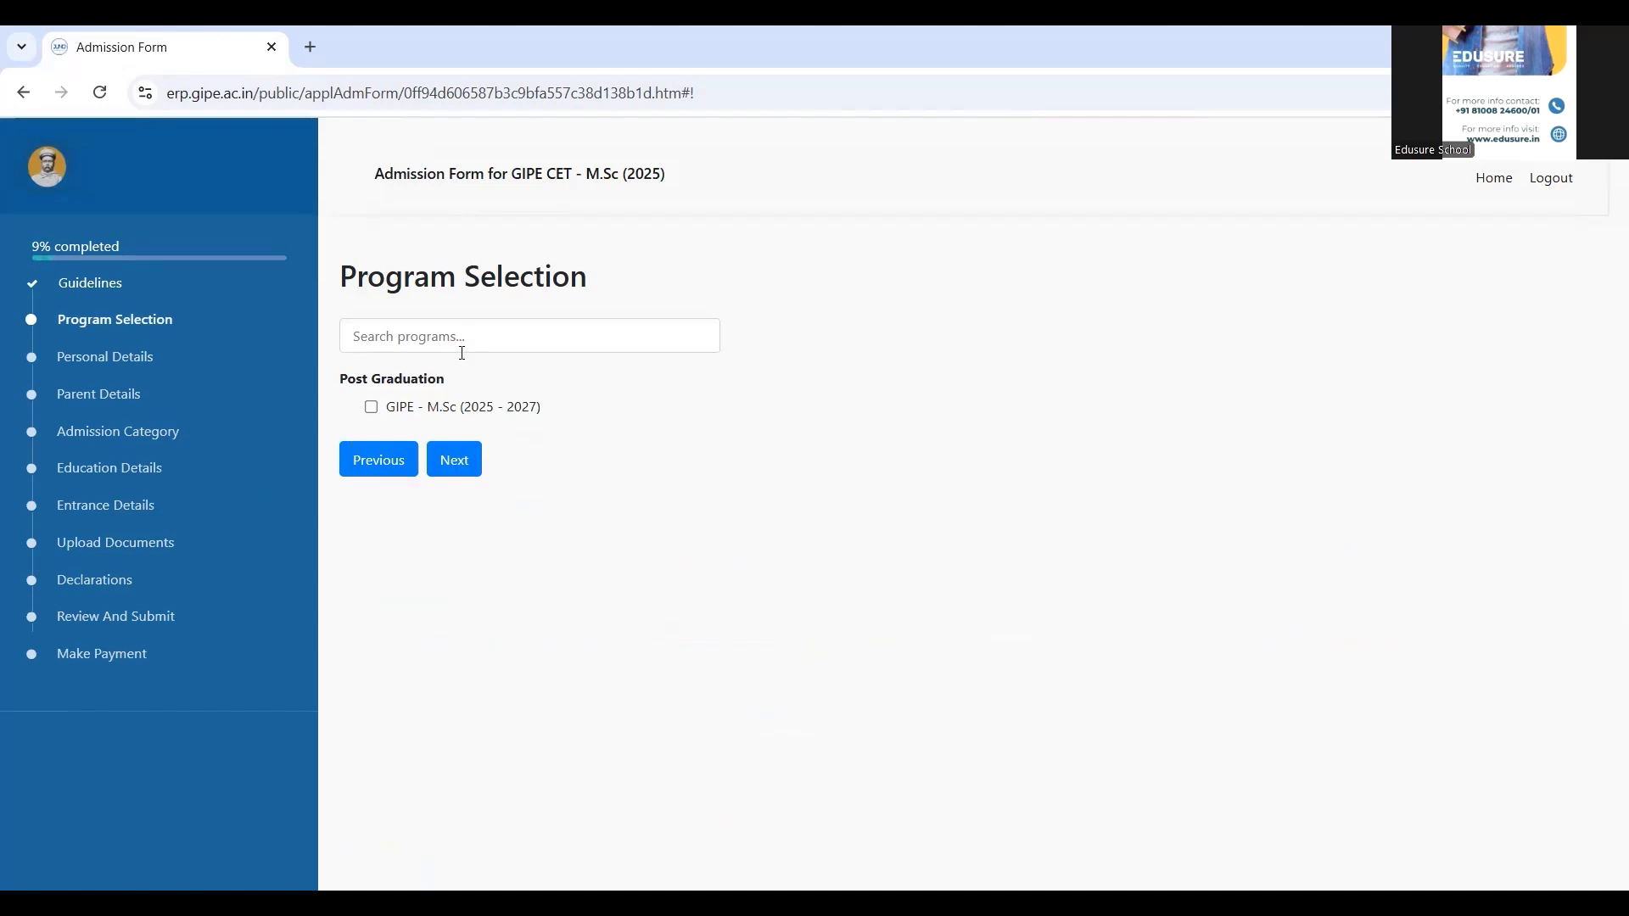
Choose GIPE - M.Sc (2025 - 2027) and add all seven M.Sc specialisations as preferences
left_click(371, 407)
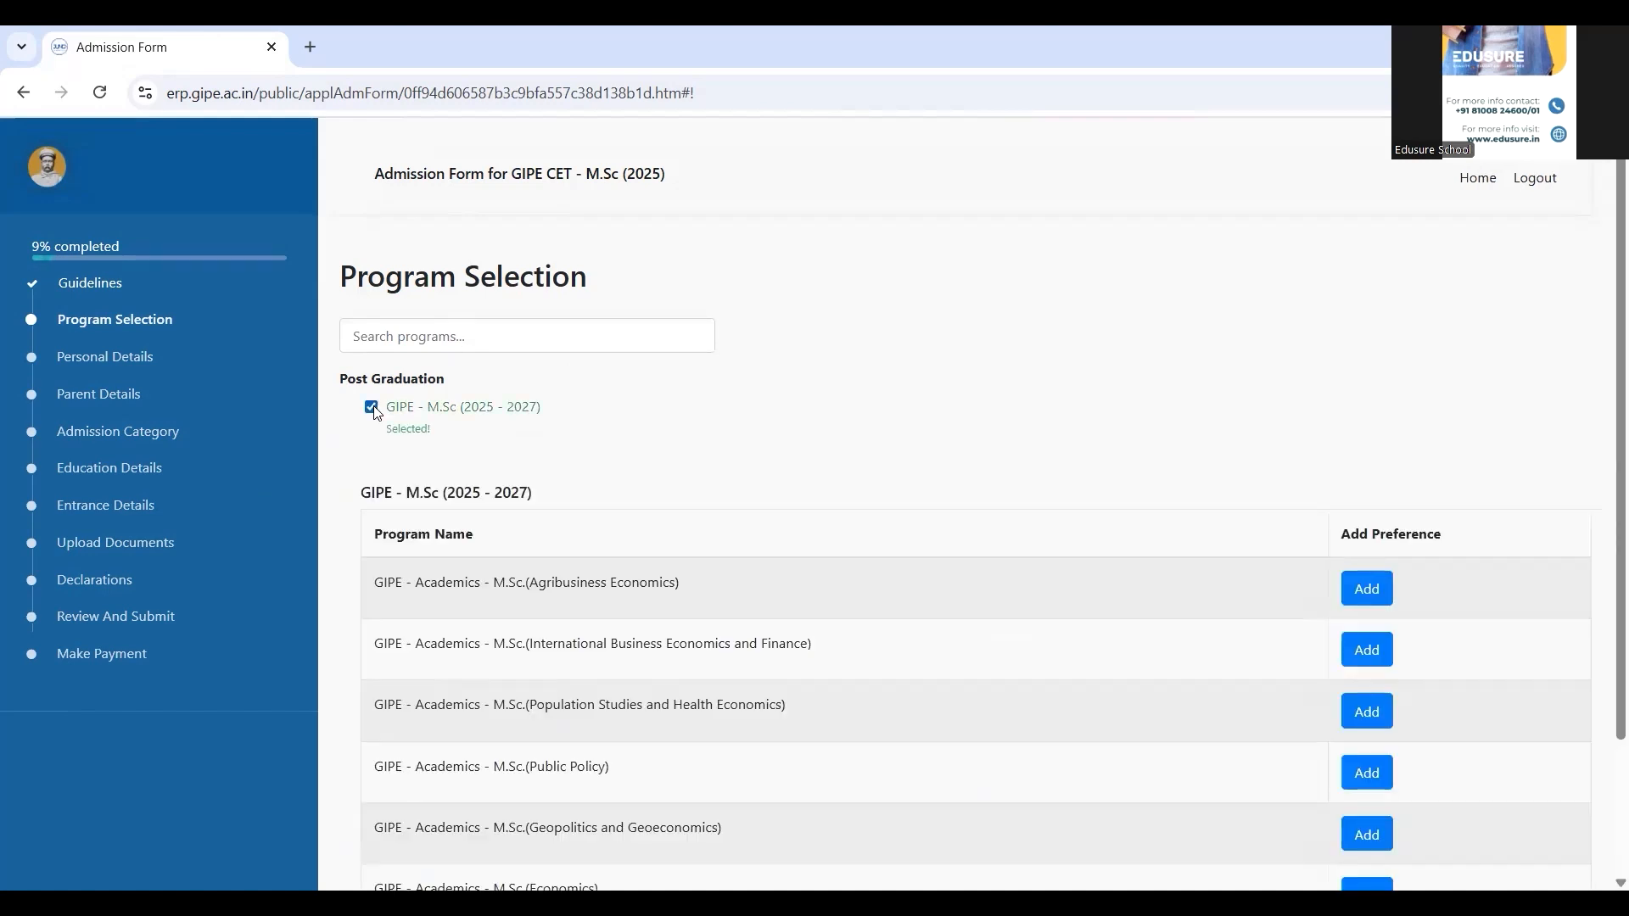
scroll(658, 431, "down", 2)
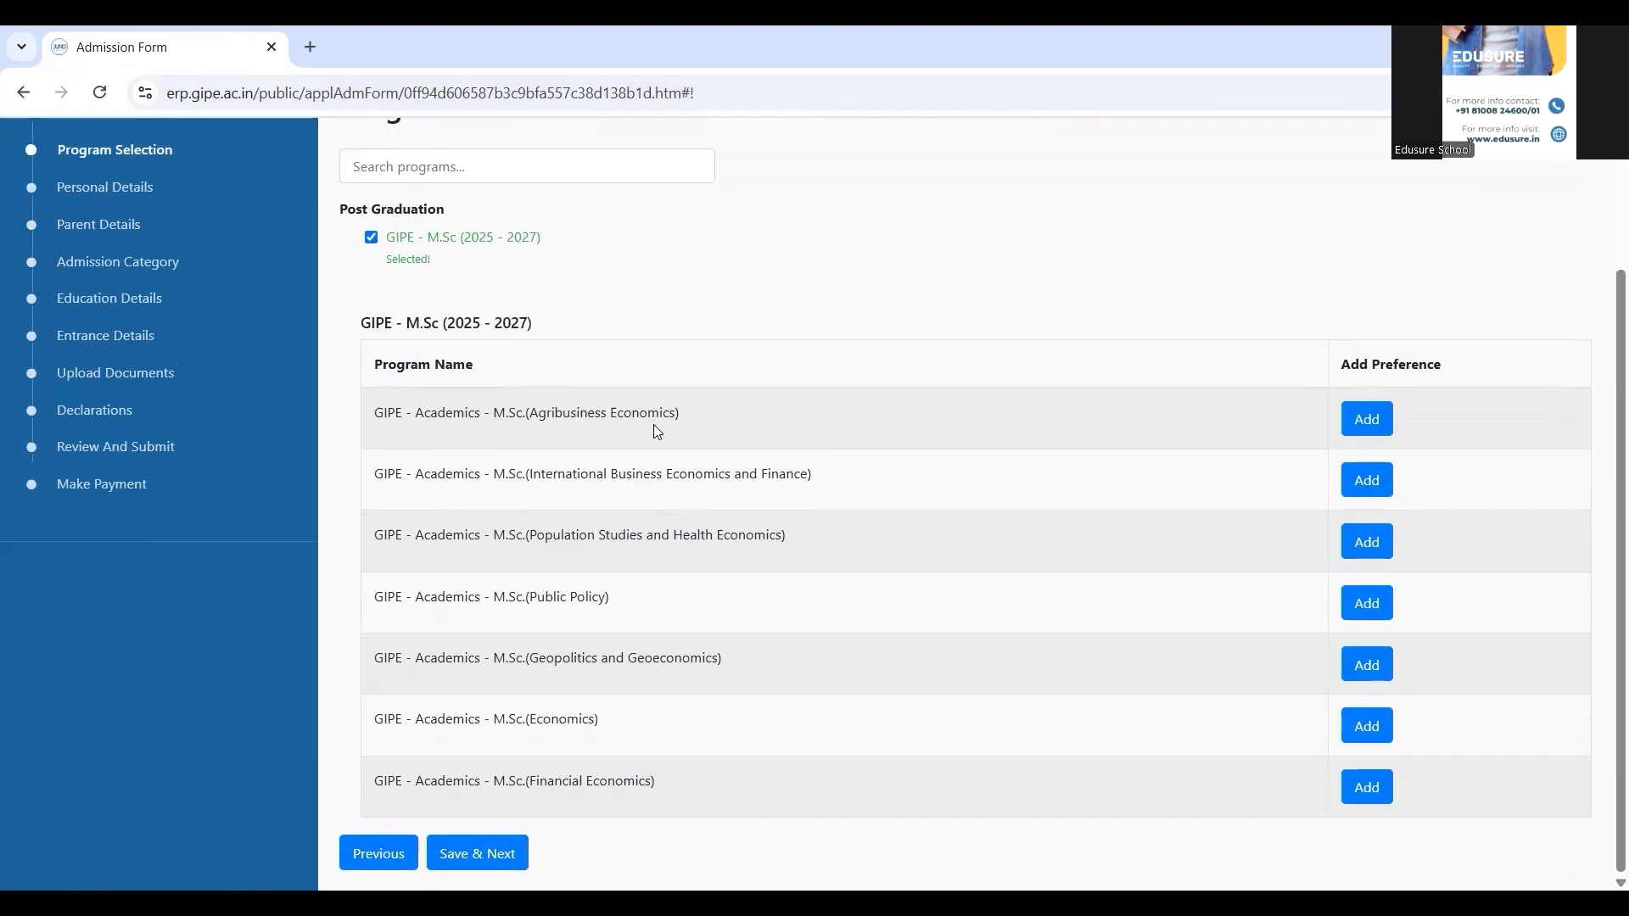
left_click(1375, 421)
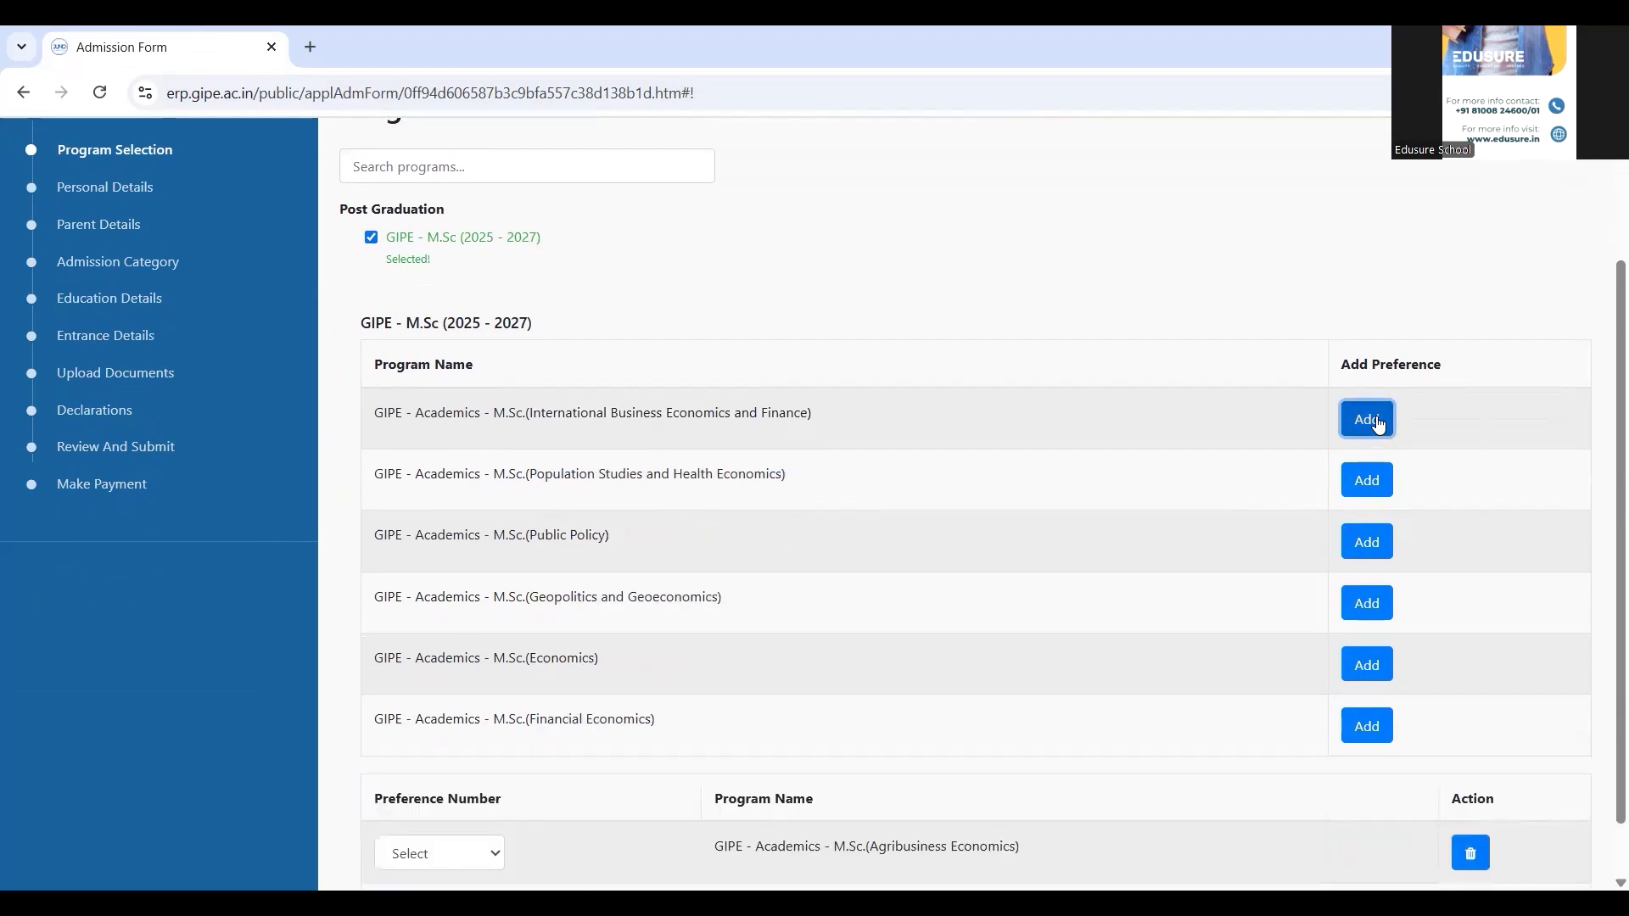
double_click(1376, 421)
left_click(1320, 420)
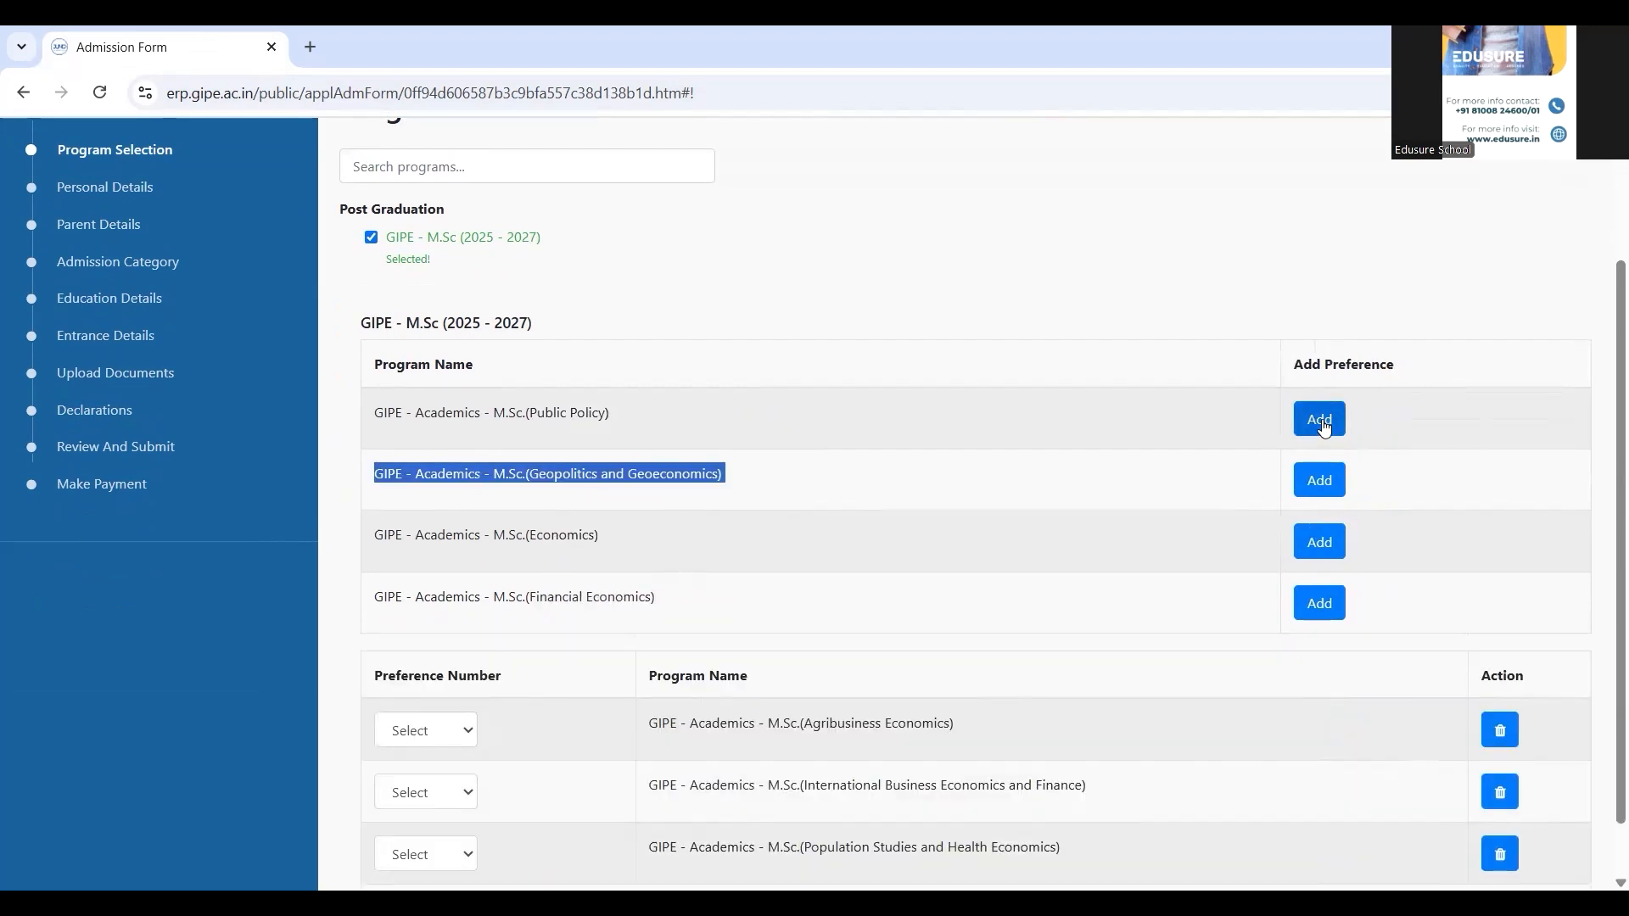
left_click(1322, 419)
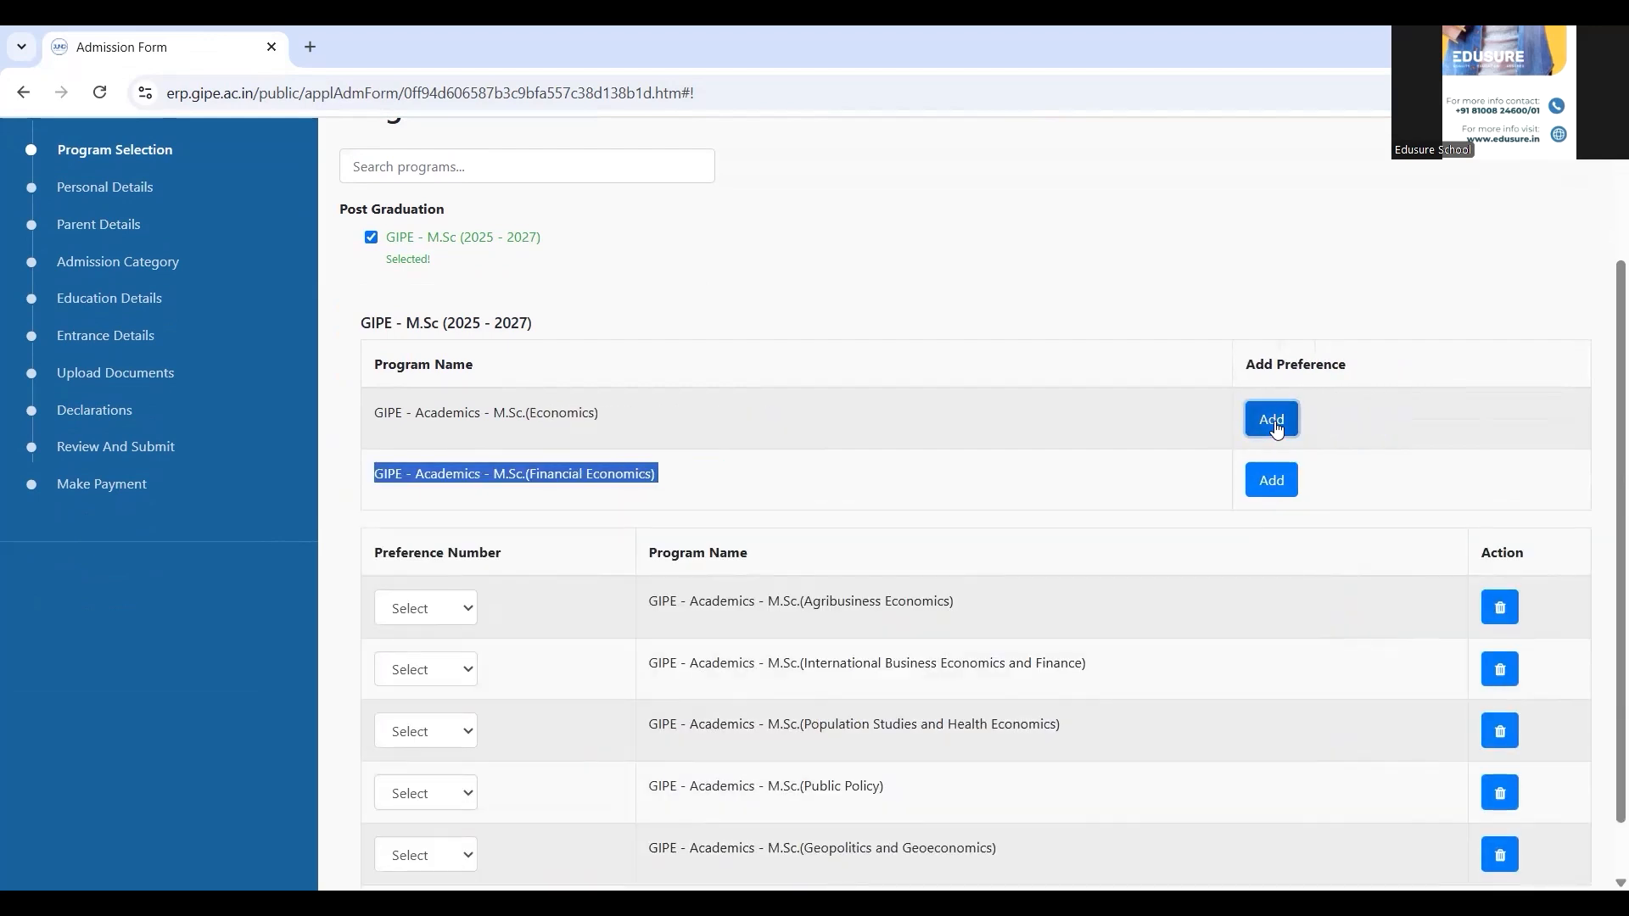
left_click(1274, 420)
left_click(1274, 420)
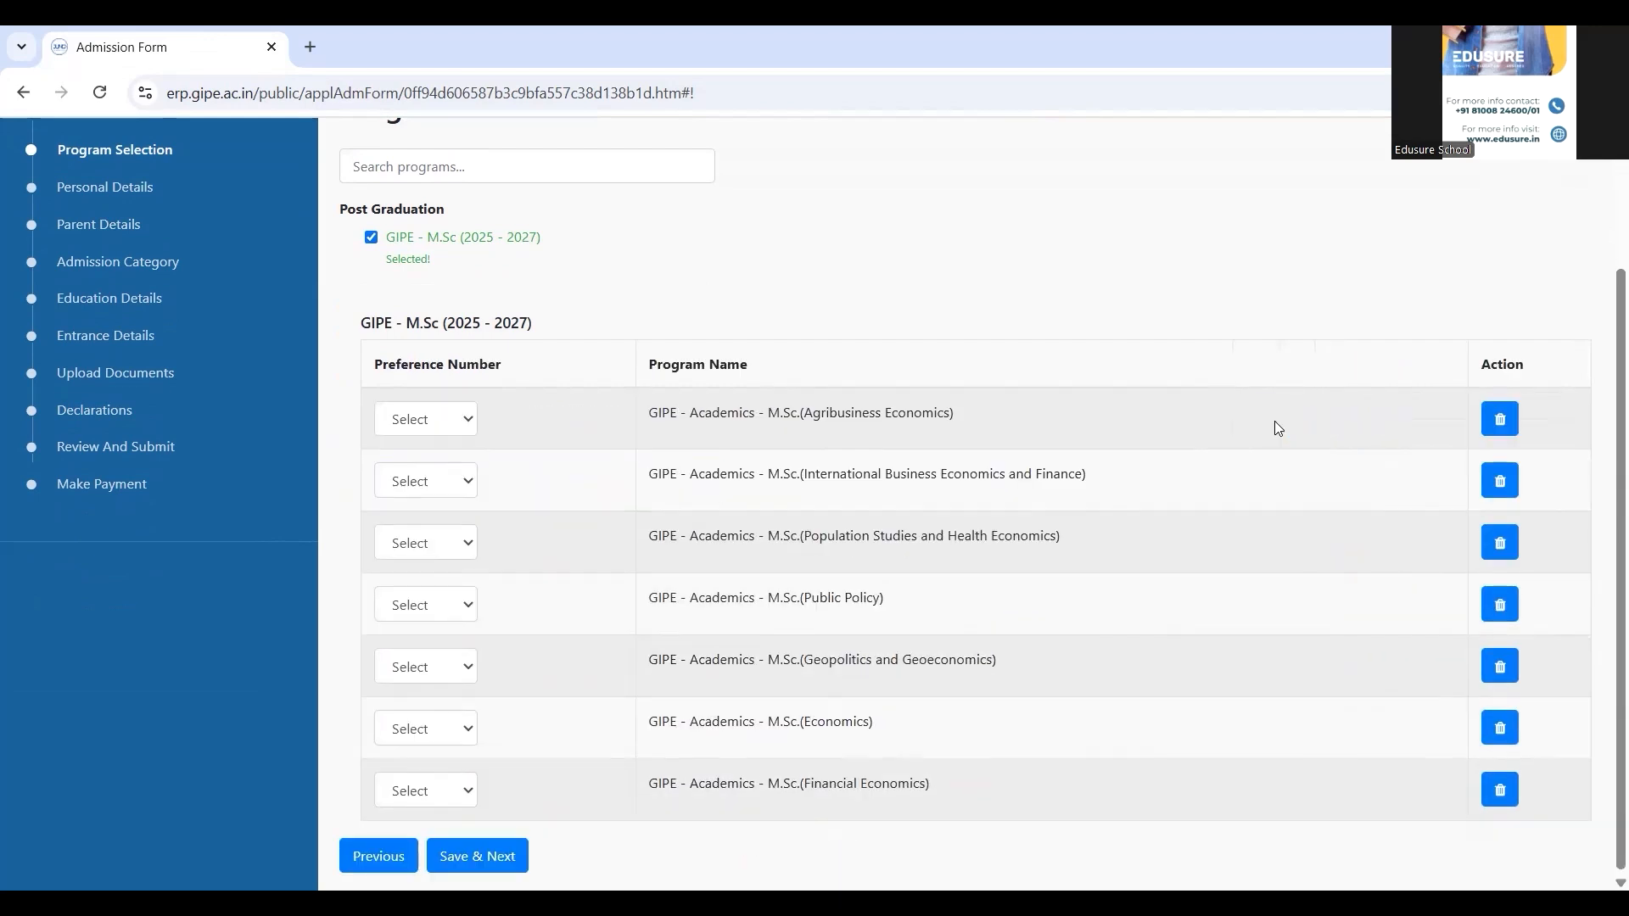
Rank Agribusiness Economics 1, International Business Economics and Finance 2, Population Studies and Health Economics 3
left_click(451, 421)
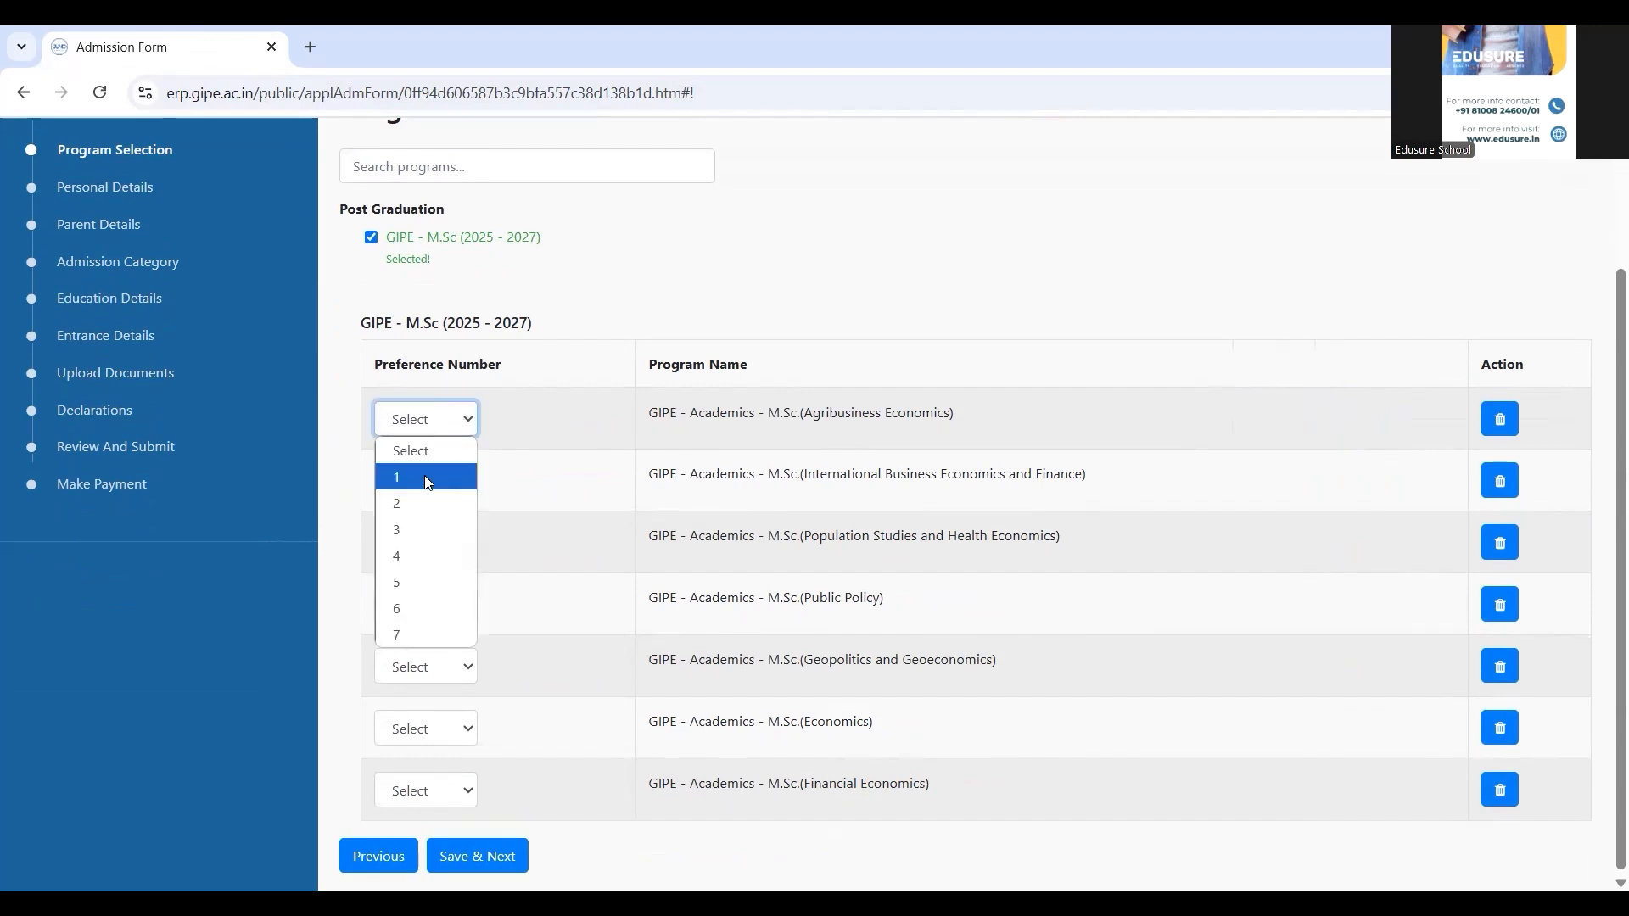
left_click(425, 478)
left_click(425, 480)
left_click(404, 565)
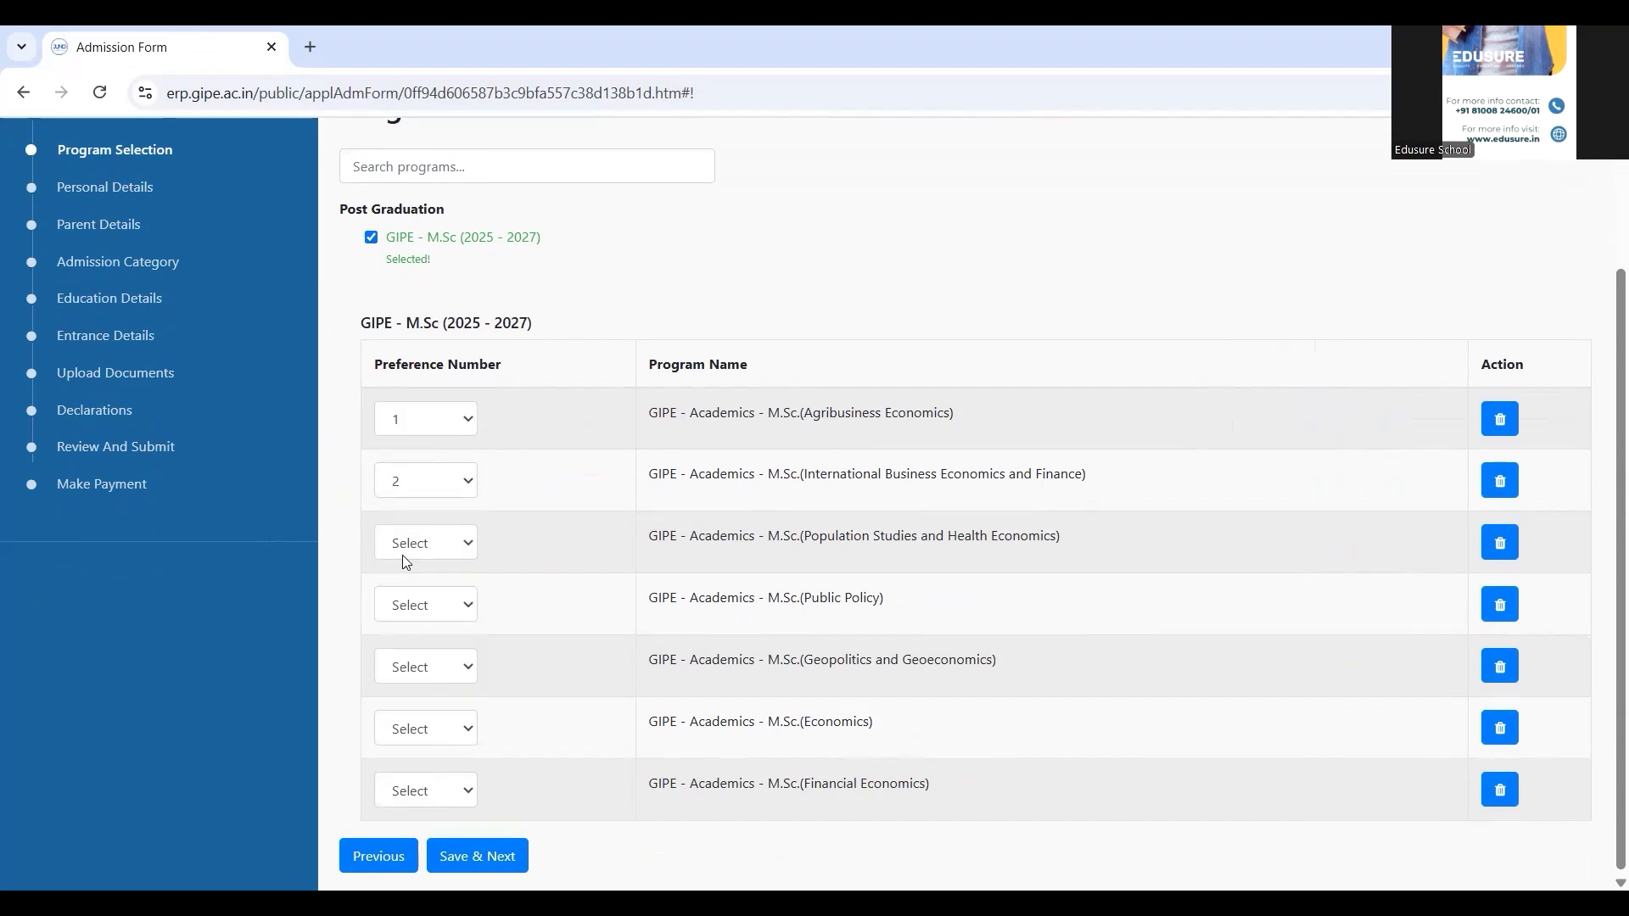
left_click(402, 555)
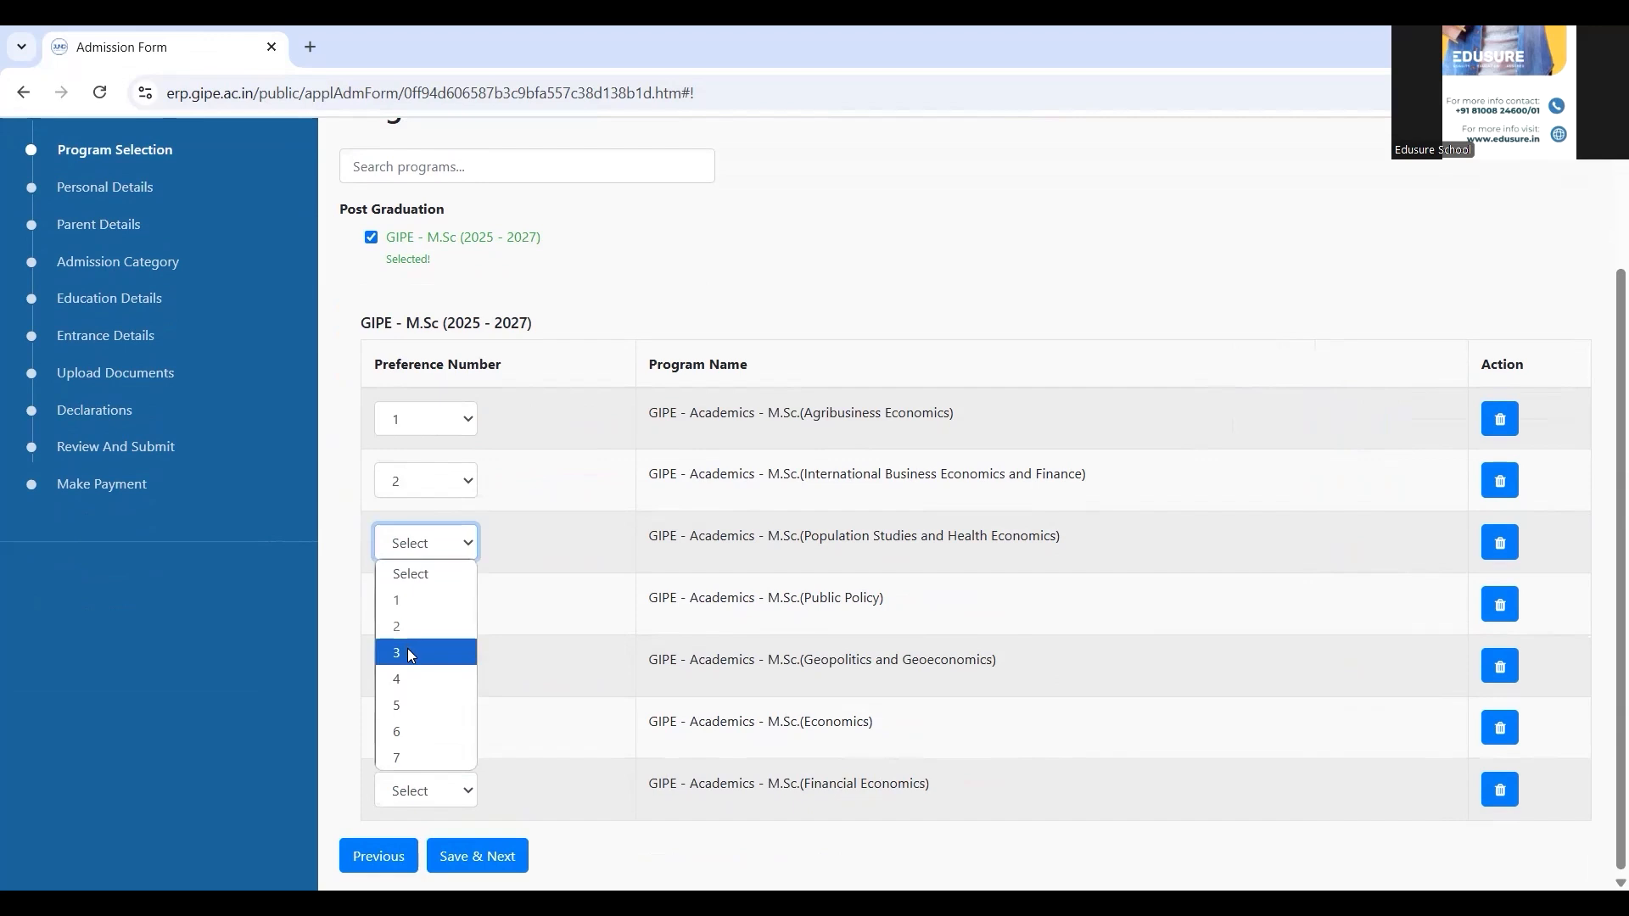
left_click(407, 653)
Rank Public Policy 4, Geopolitics and Geoeconomics 5, Economics 6, Financial Economics 7, and save
left_click(416, 605)
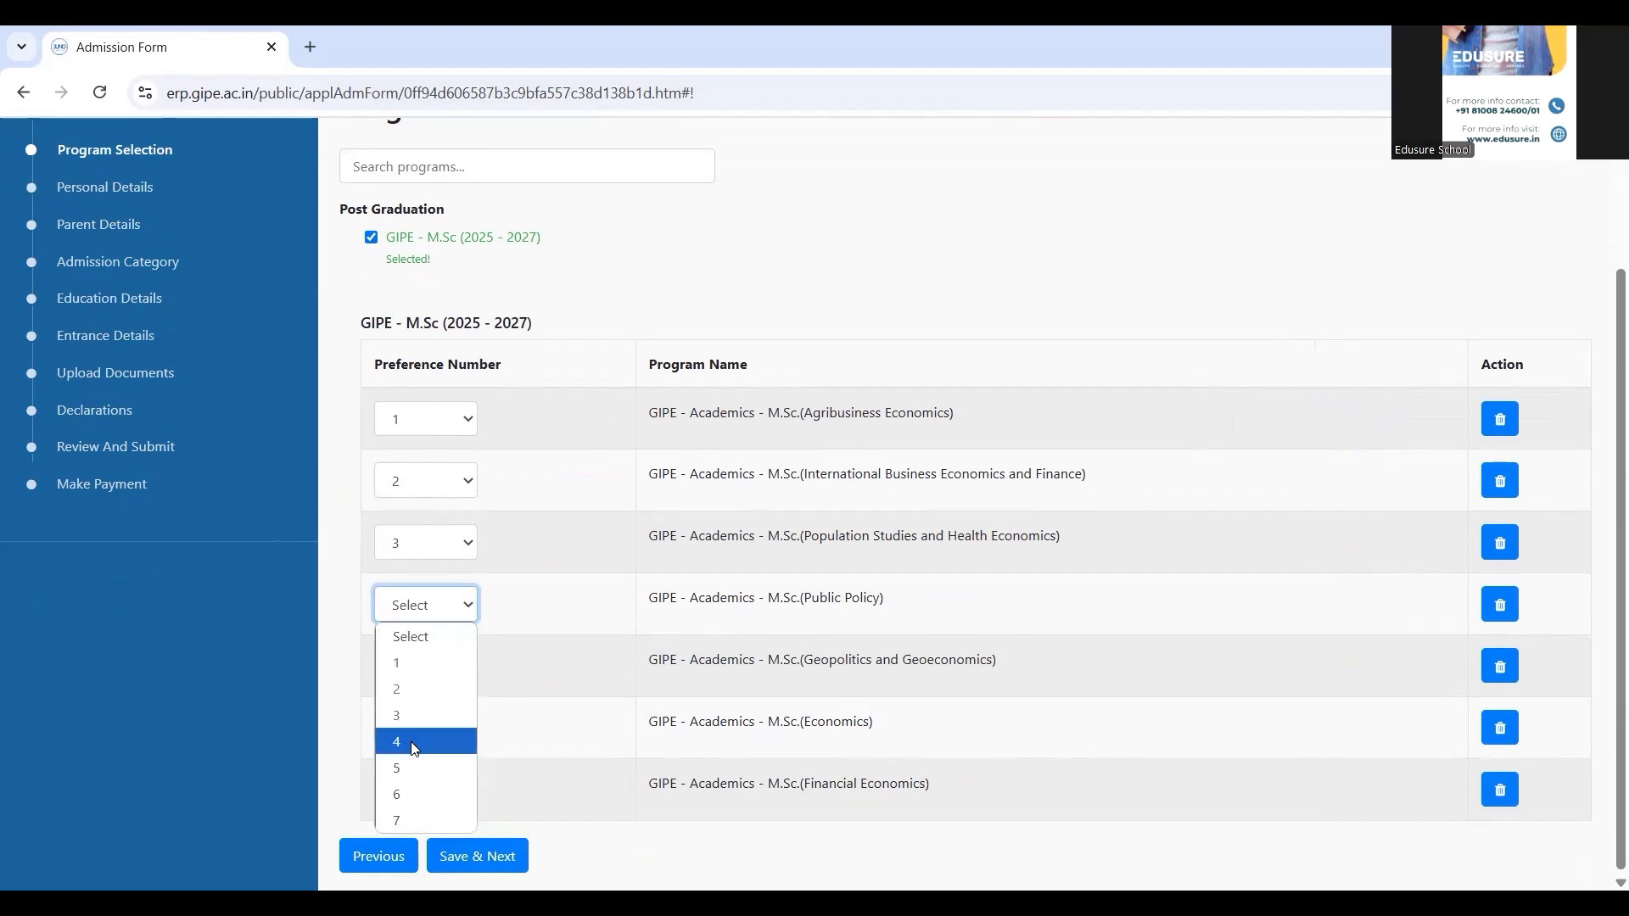
left_click(415, 743)
left_click(427, 667)
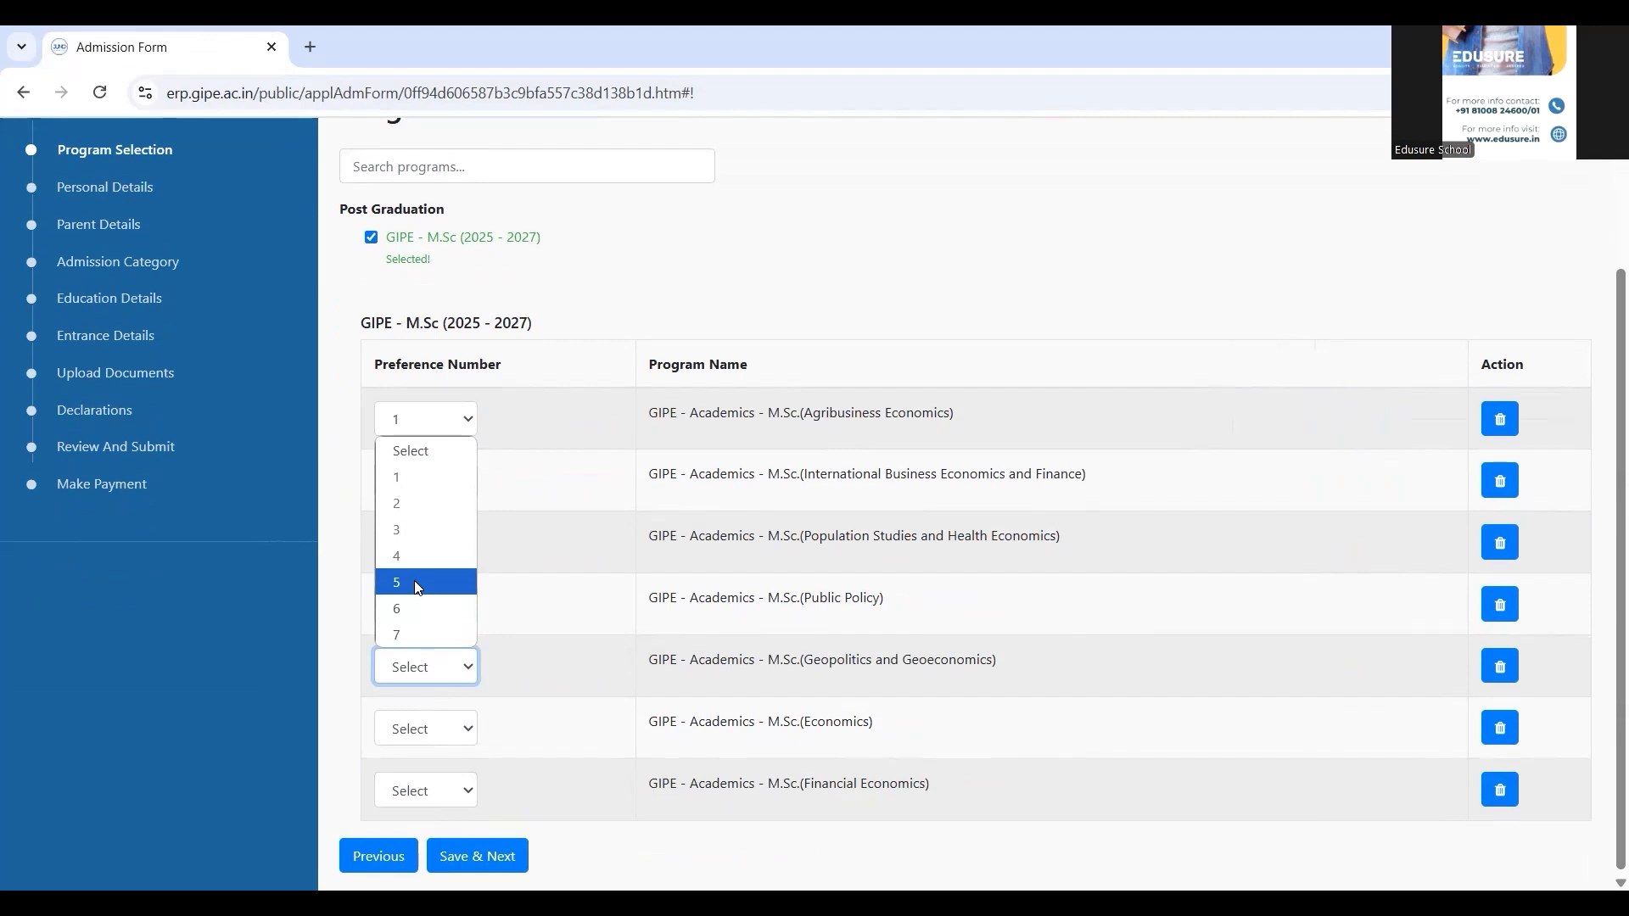
left_click(416, 584)
left_click(429, 728)
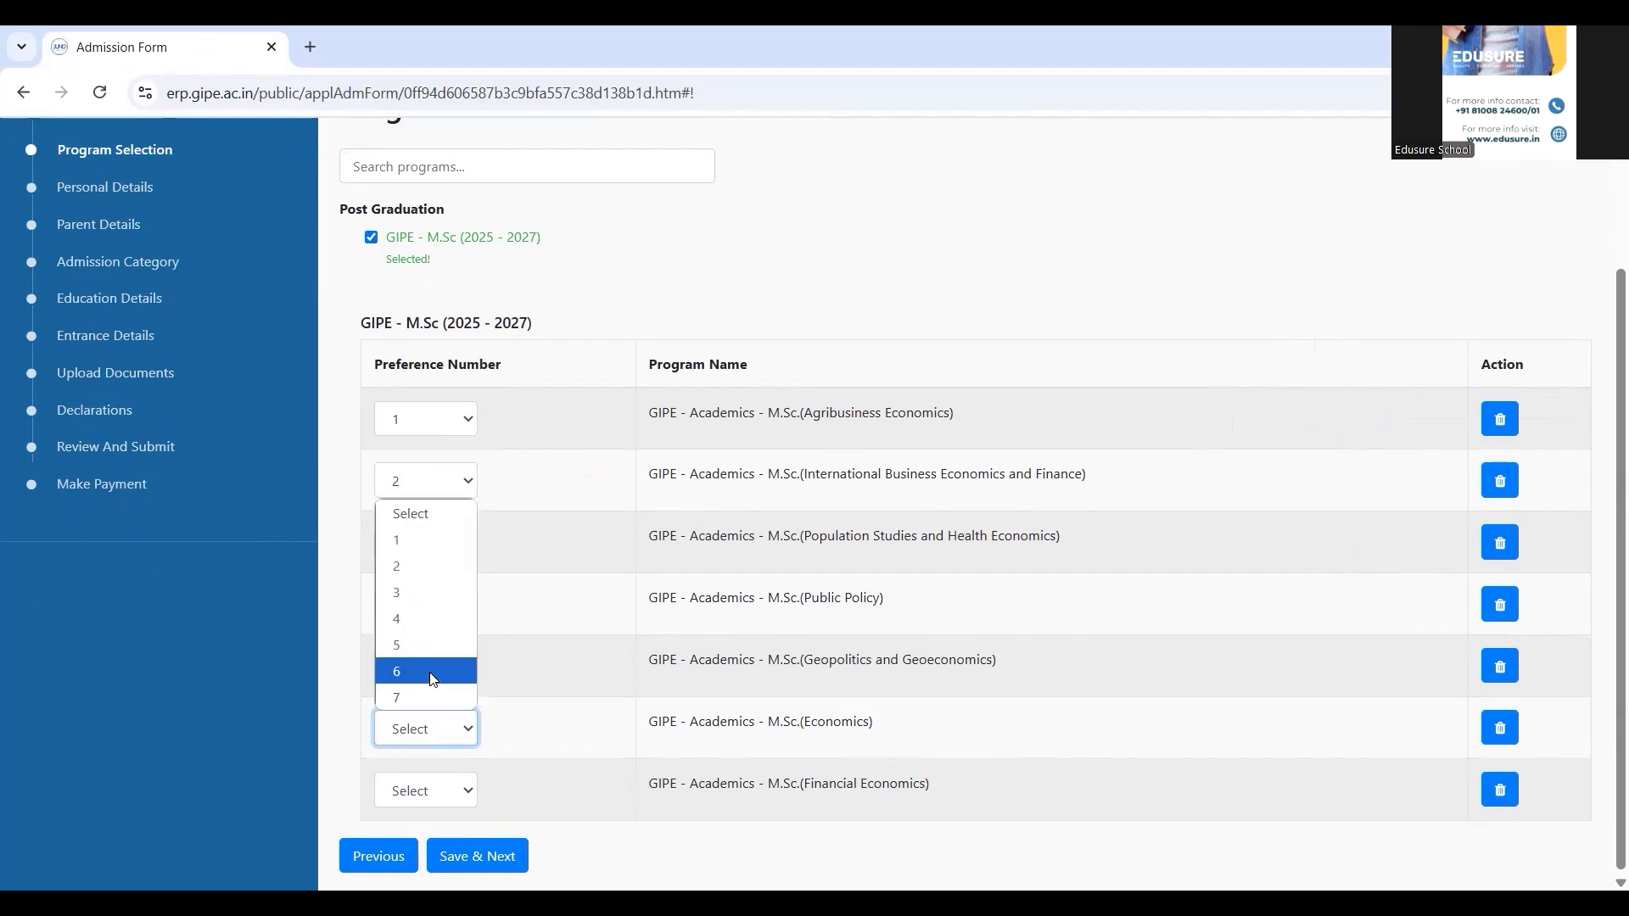
left_click(431, 677)
left_click(427, 787)
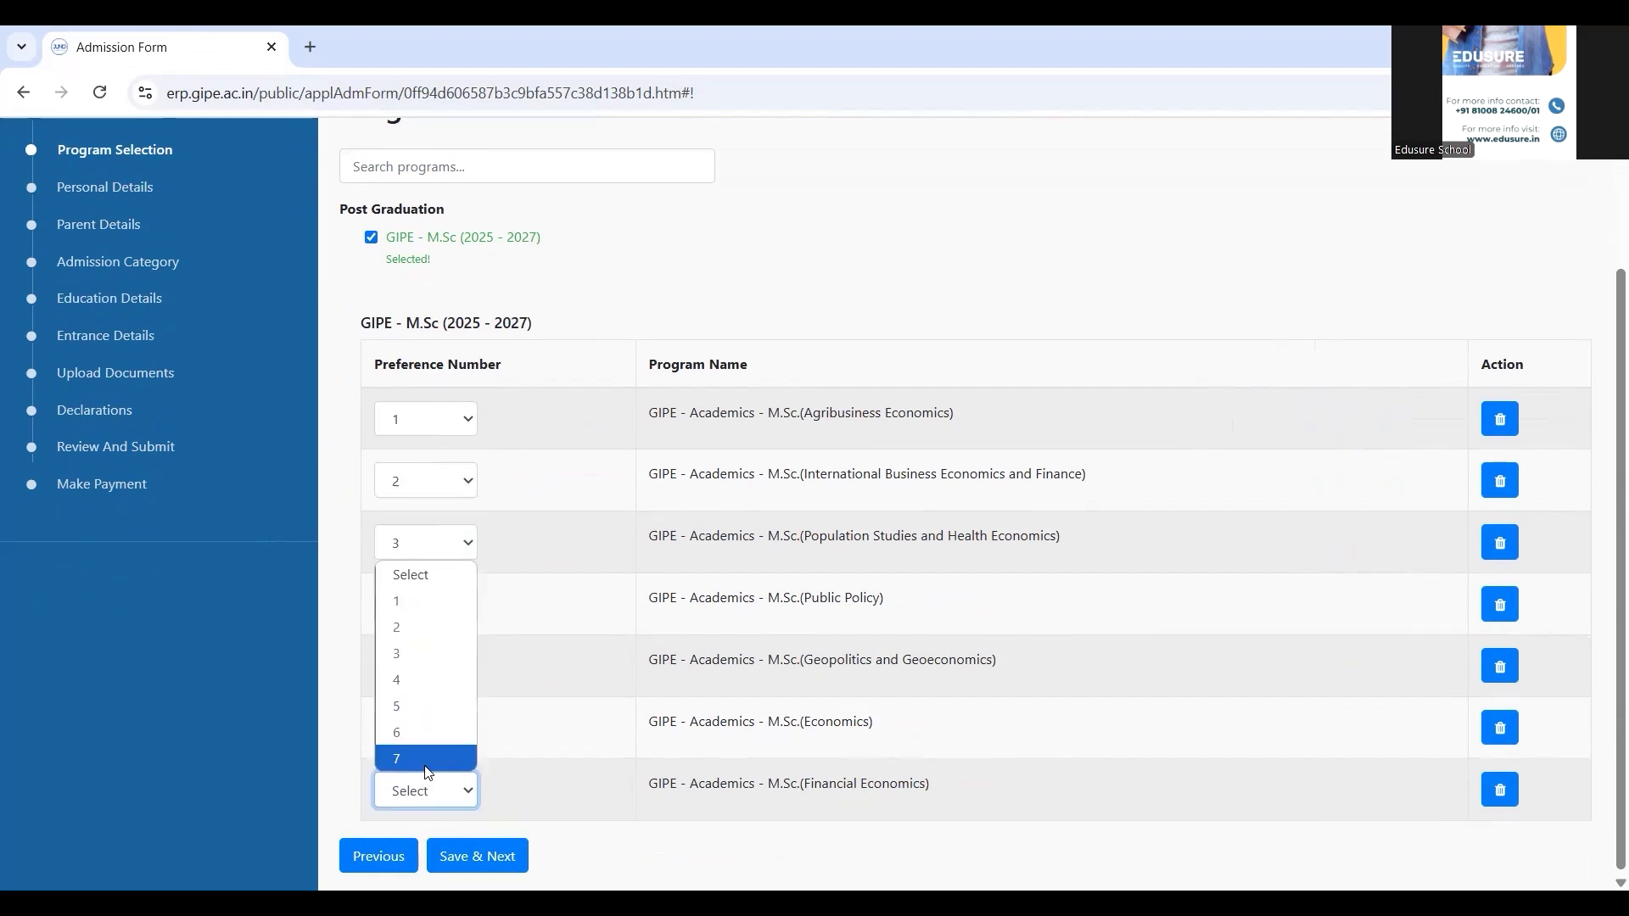
left_click(426, 759)
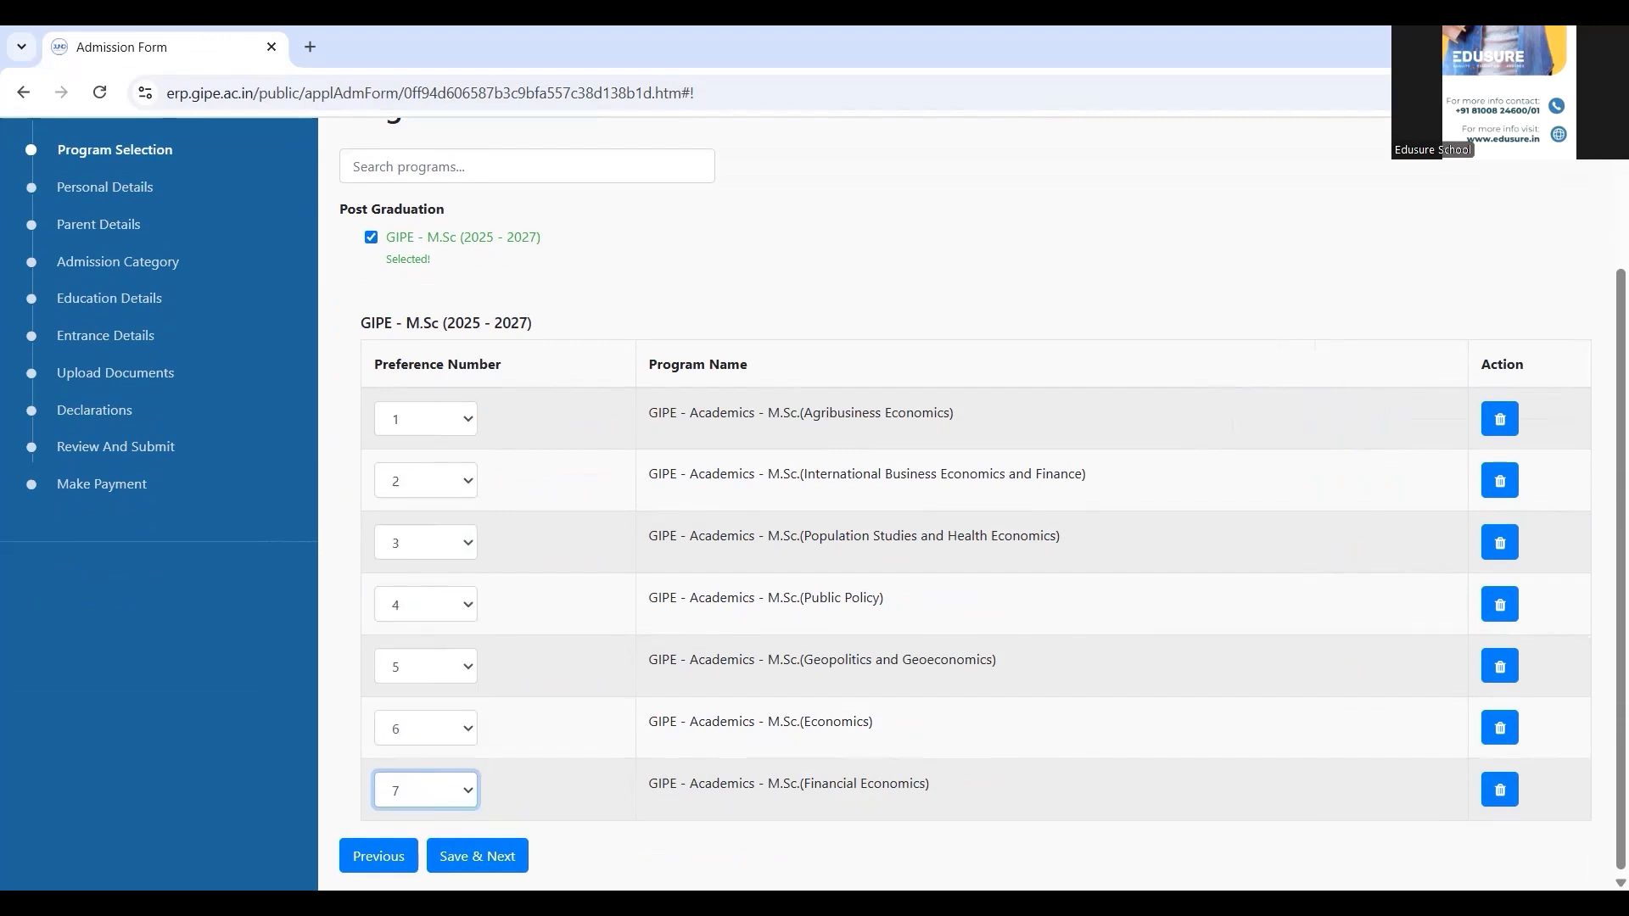
left_click(499, 859)
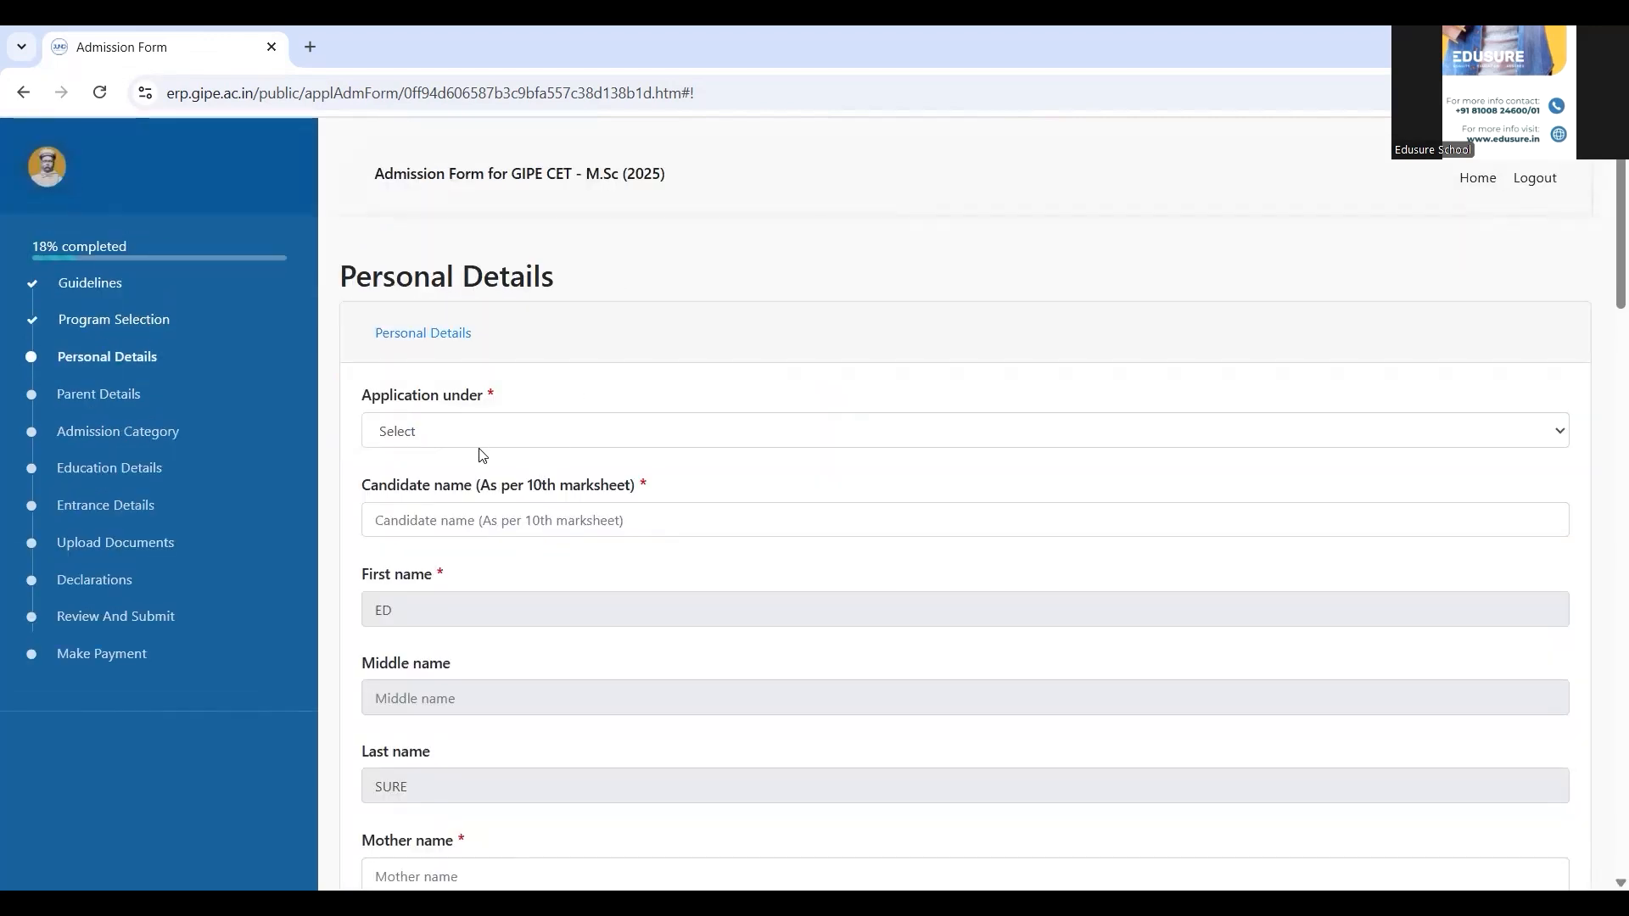
Set the application type to Indian and enter the candidate's name
left_click(519, 431)
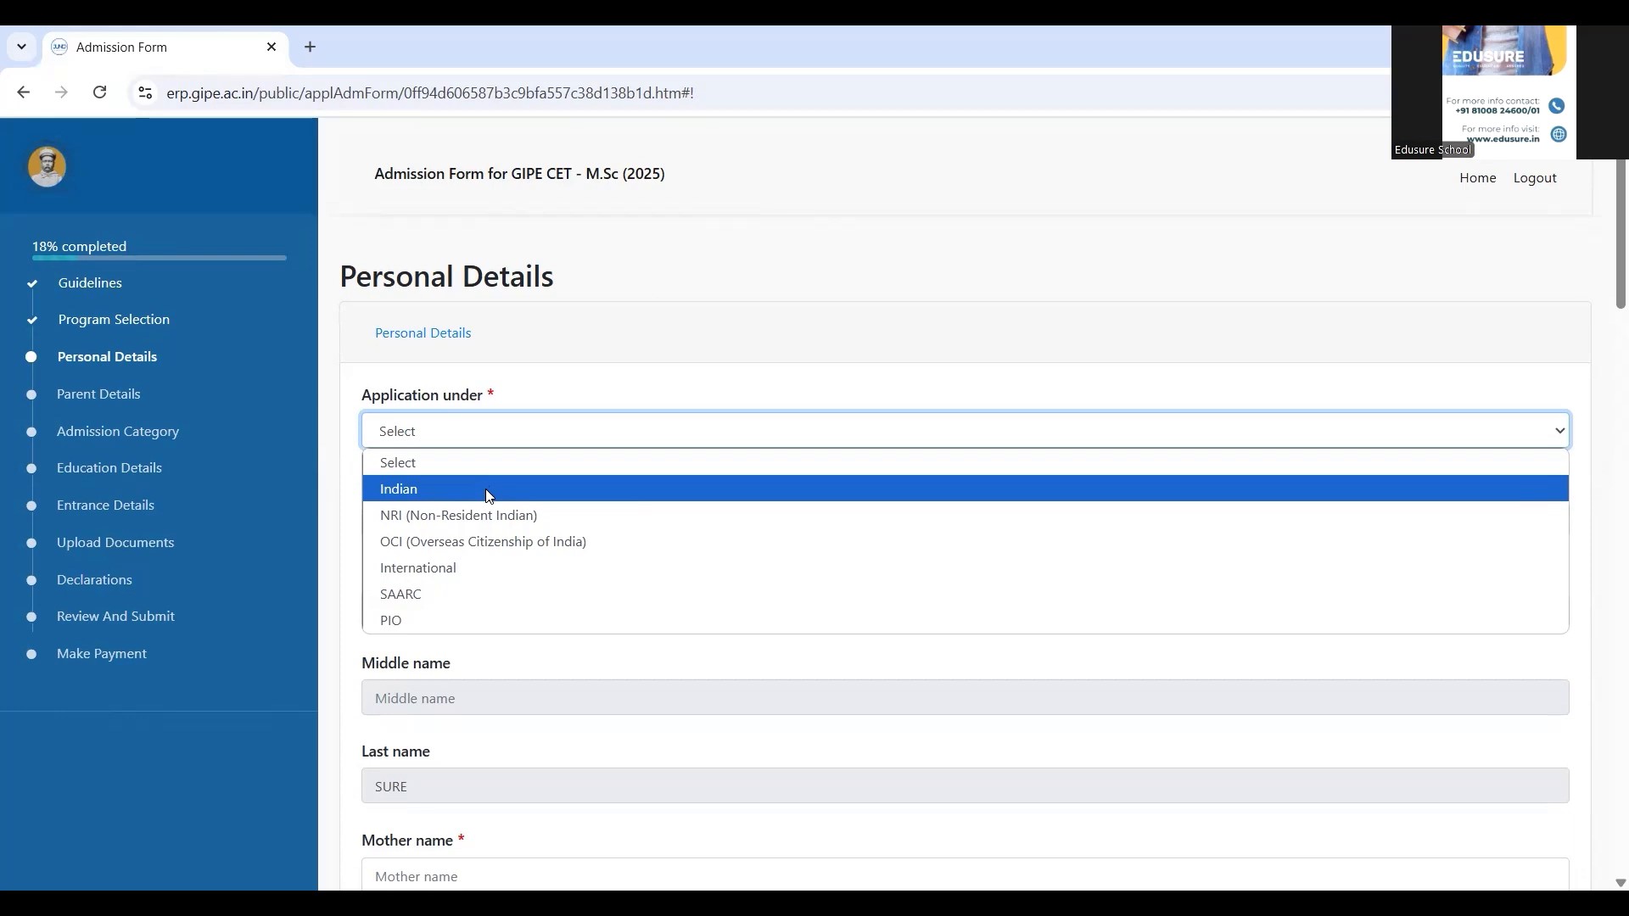
left_click(489, 496)
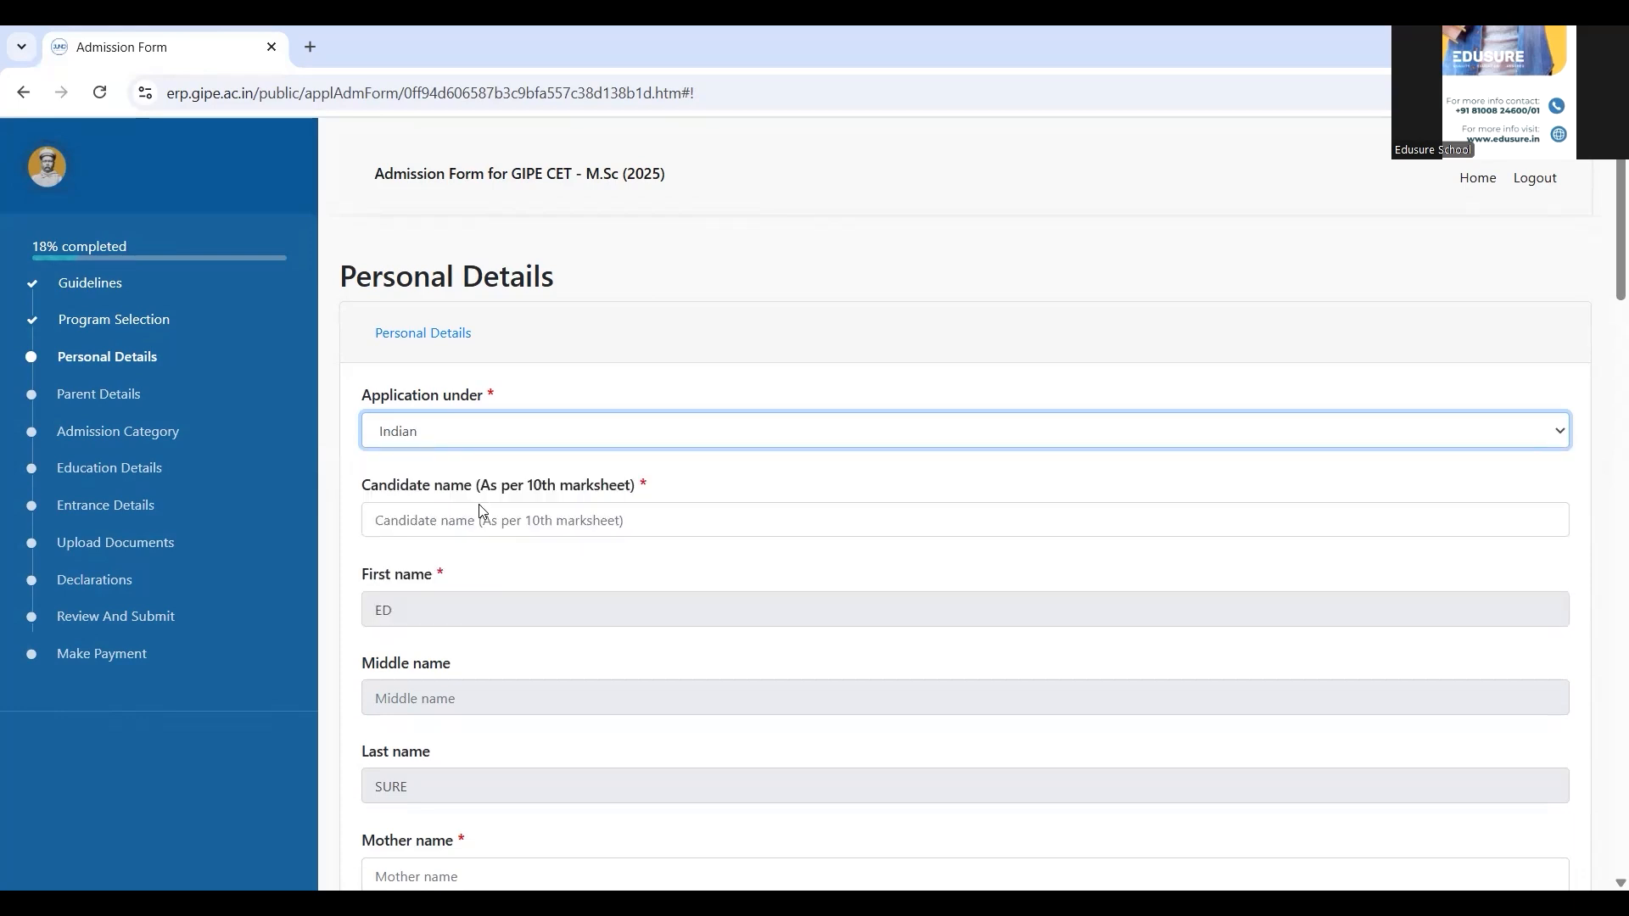
left_click(472, 531)
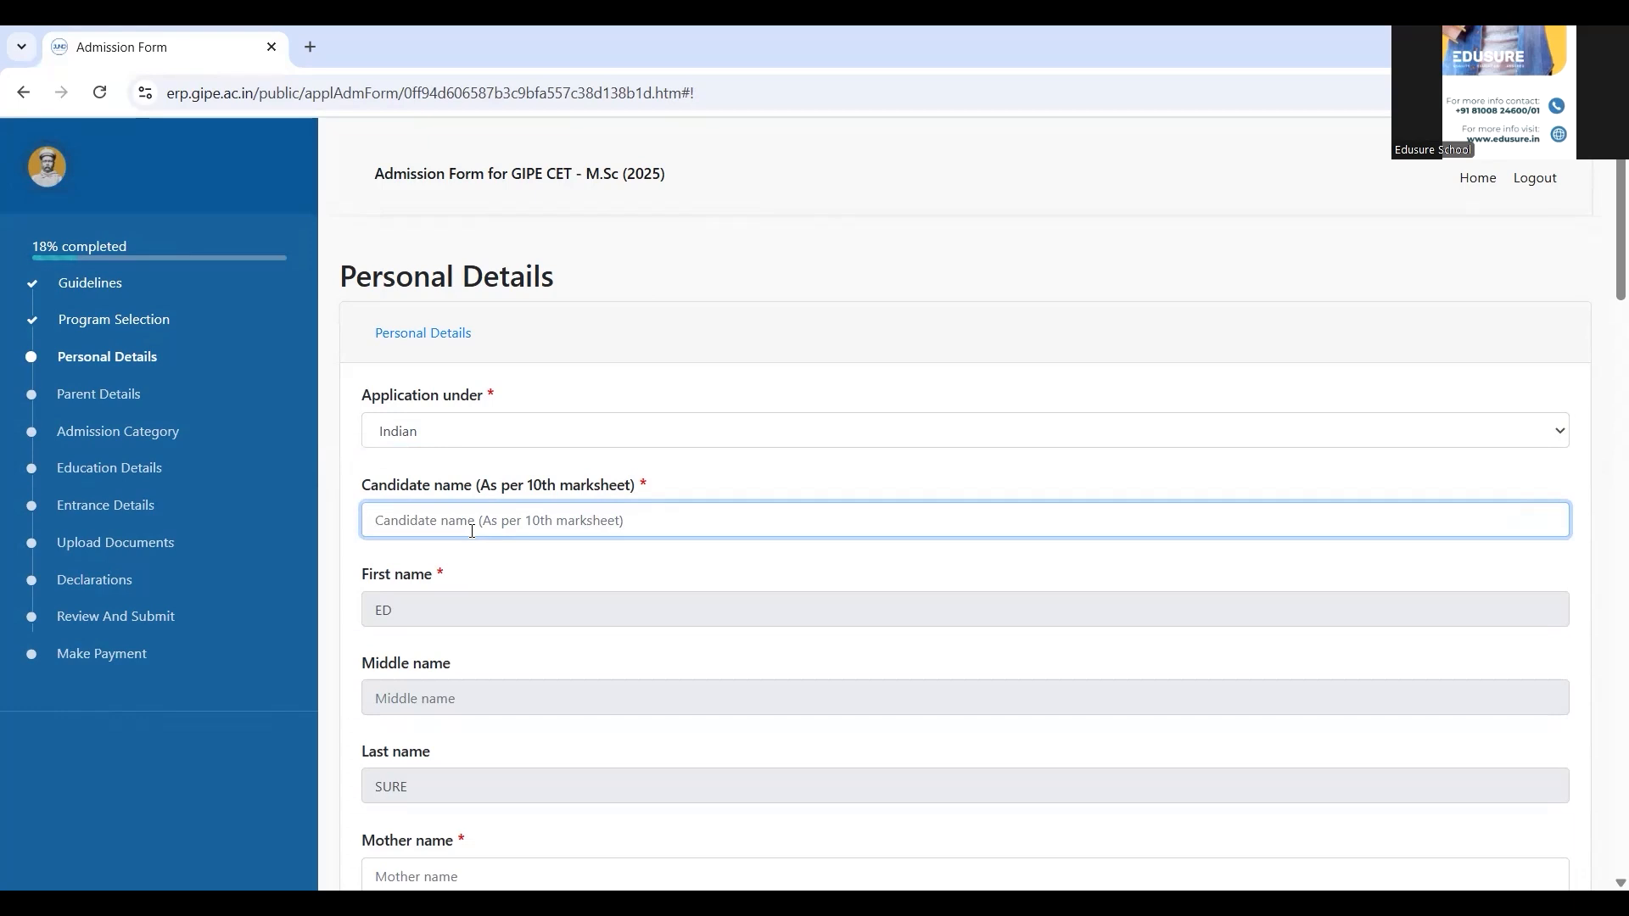
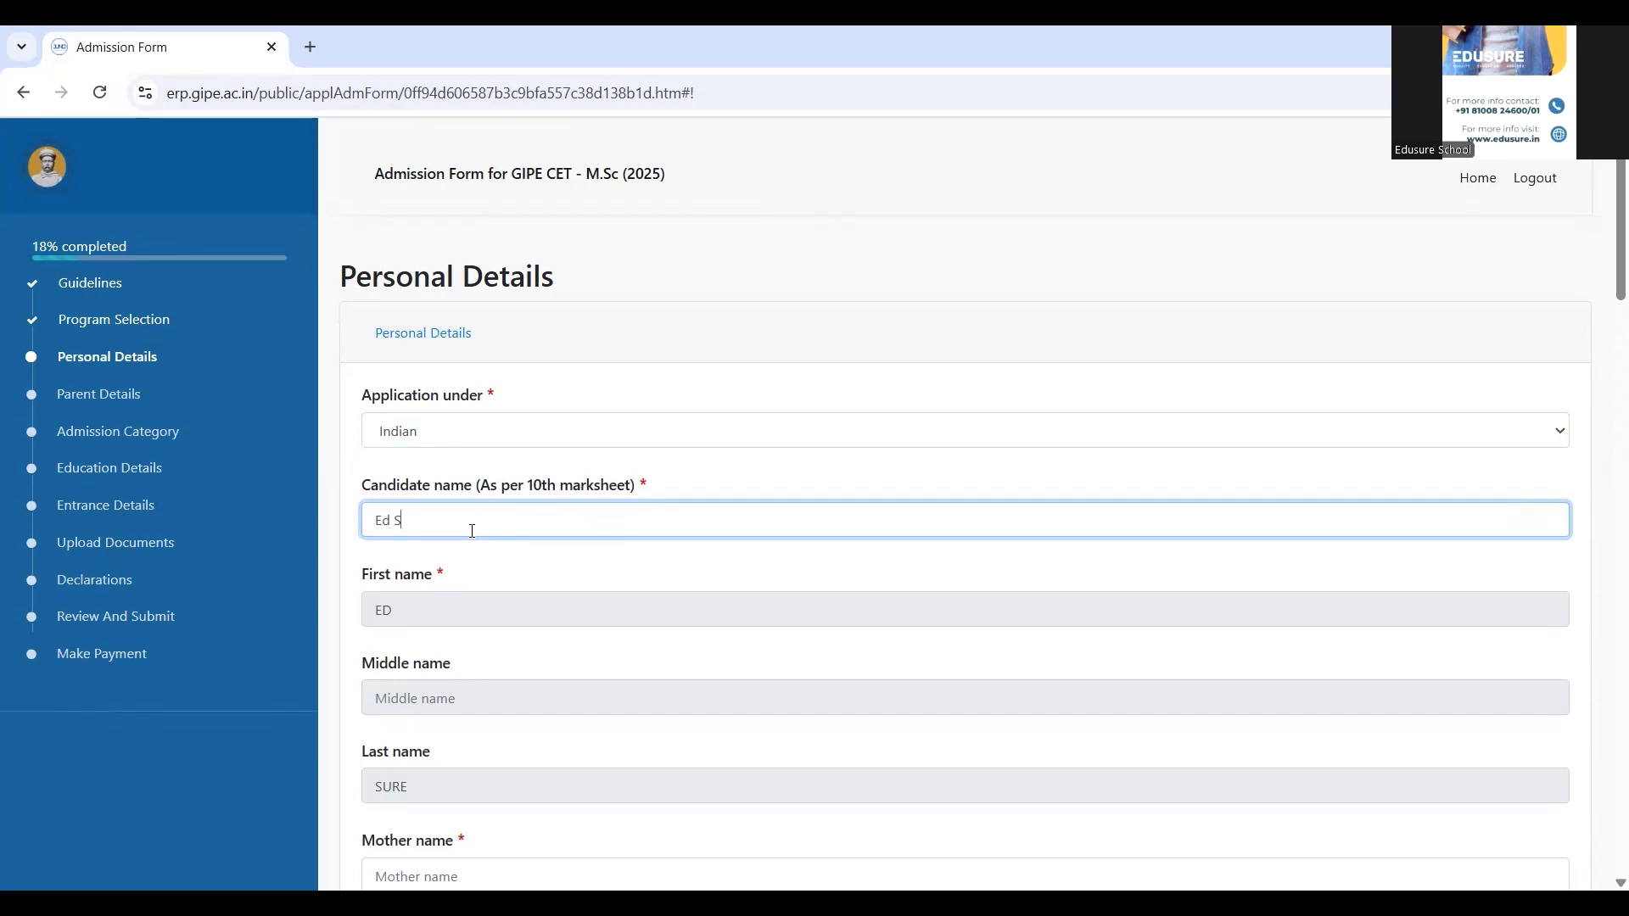
left_click(484, 560)
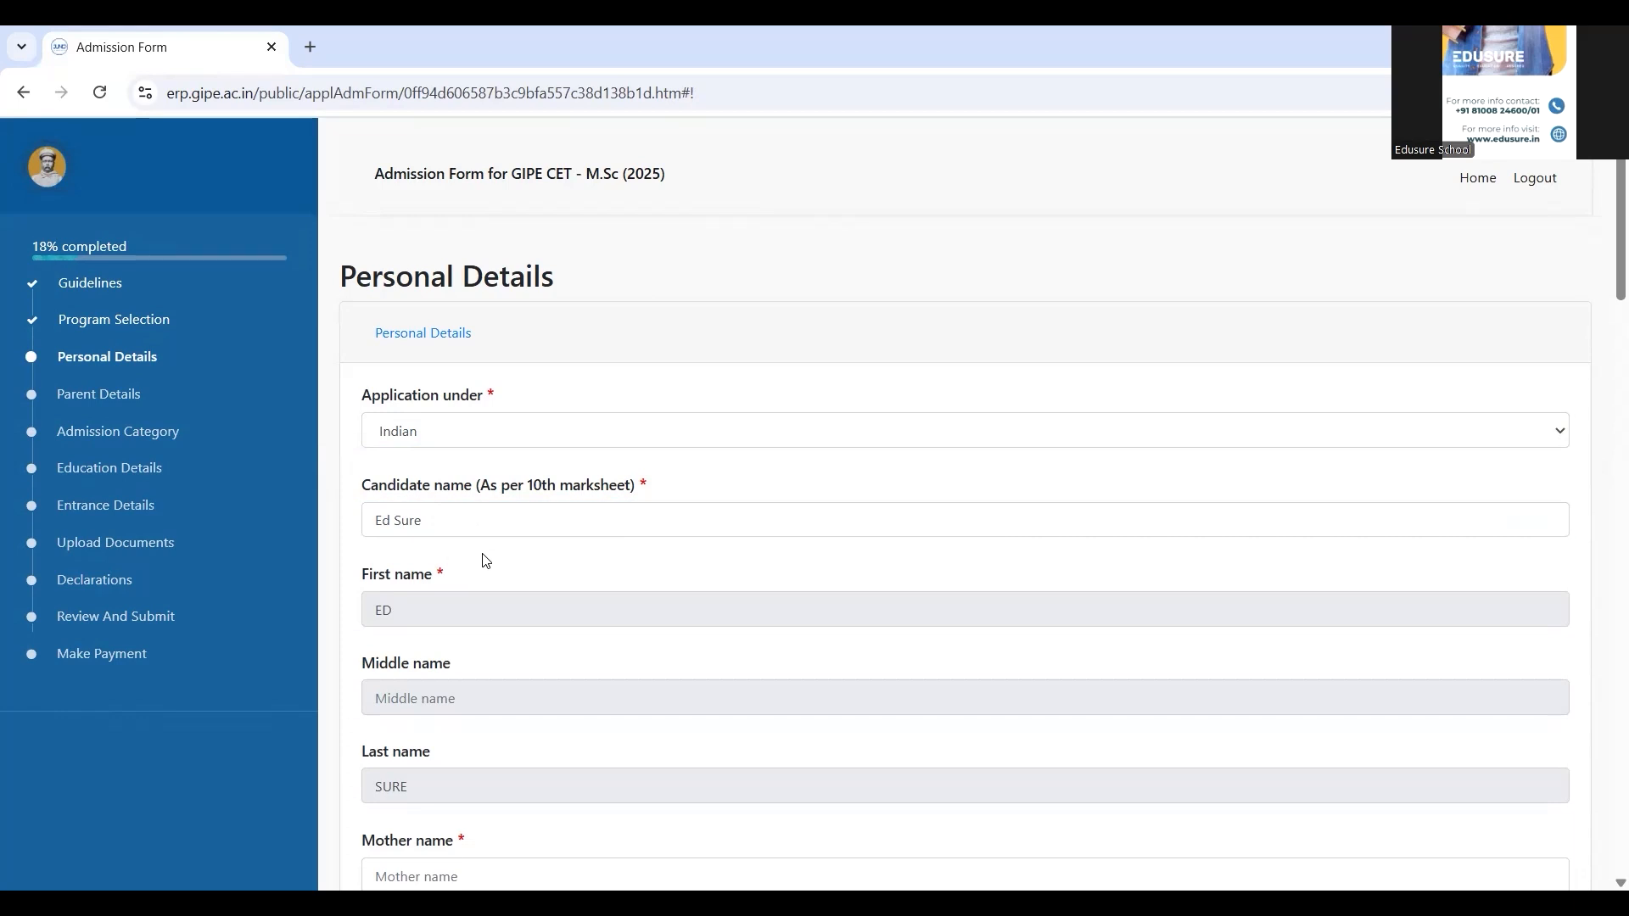
Enter the mother's name, mark gender as Male, and fill in the date of birth
scroll(484, 560, "down", 6)
left_click(501, 323)
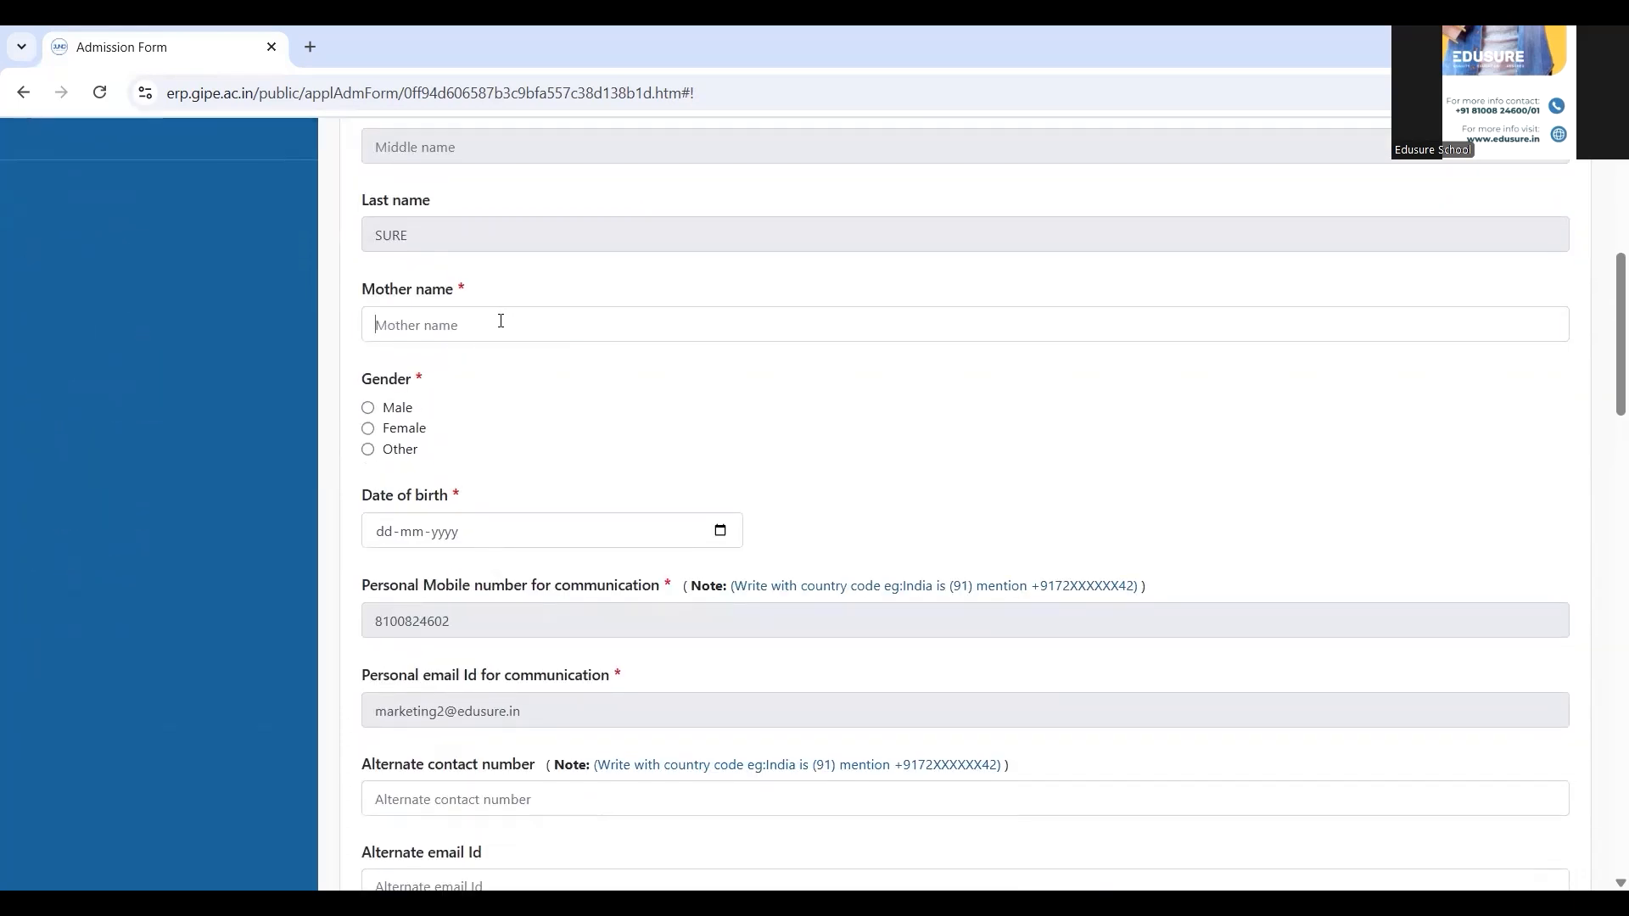
type("Mahima")
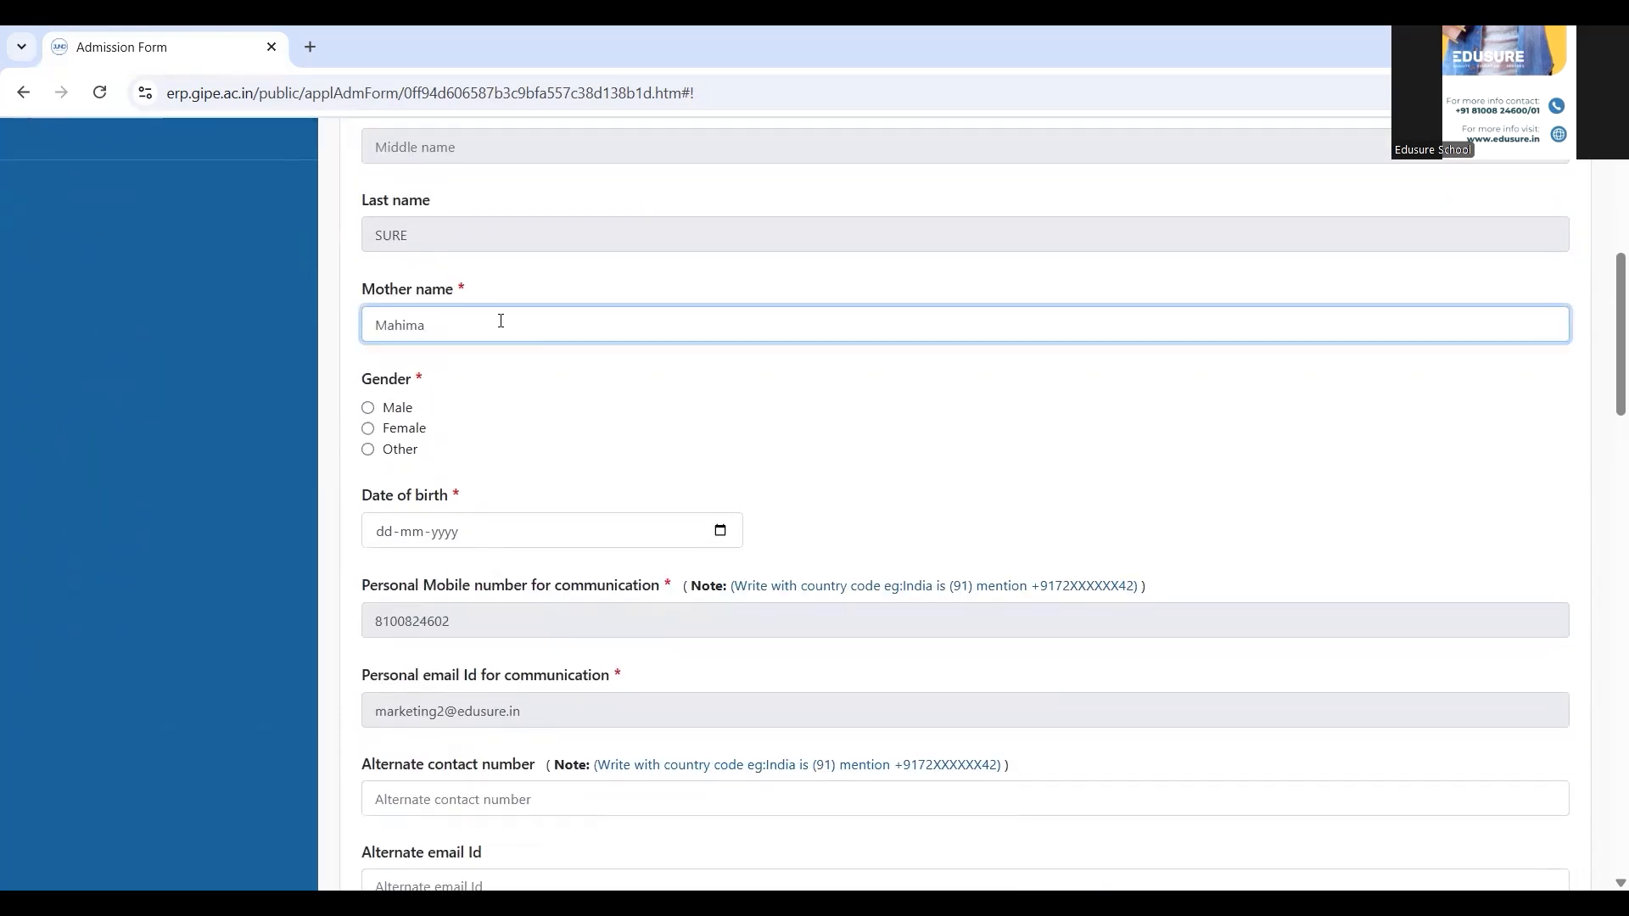
left_click(369, 409)
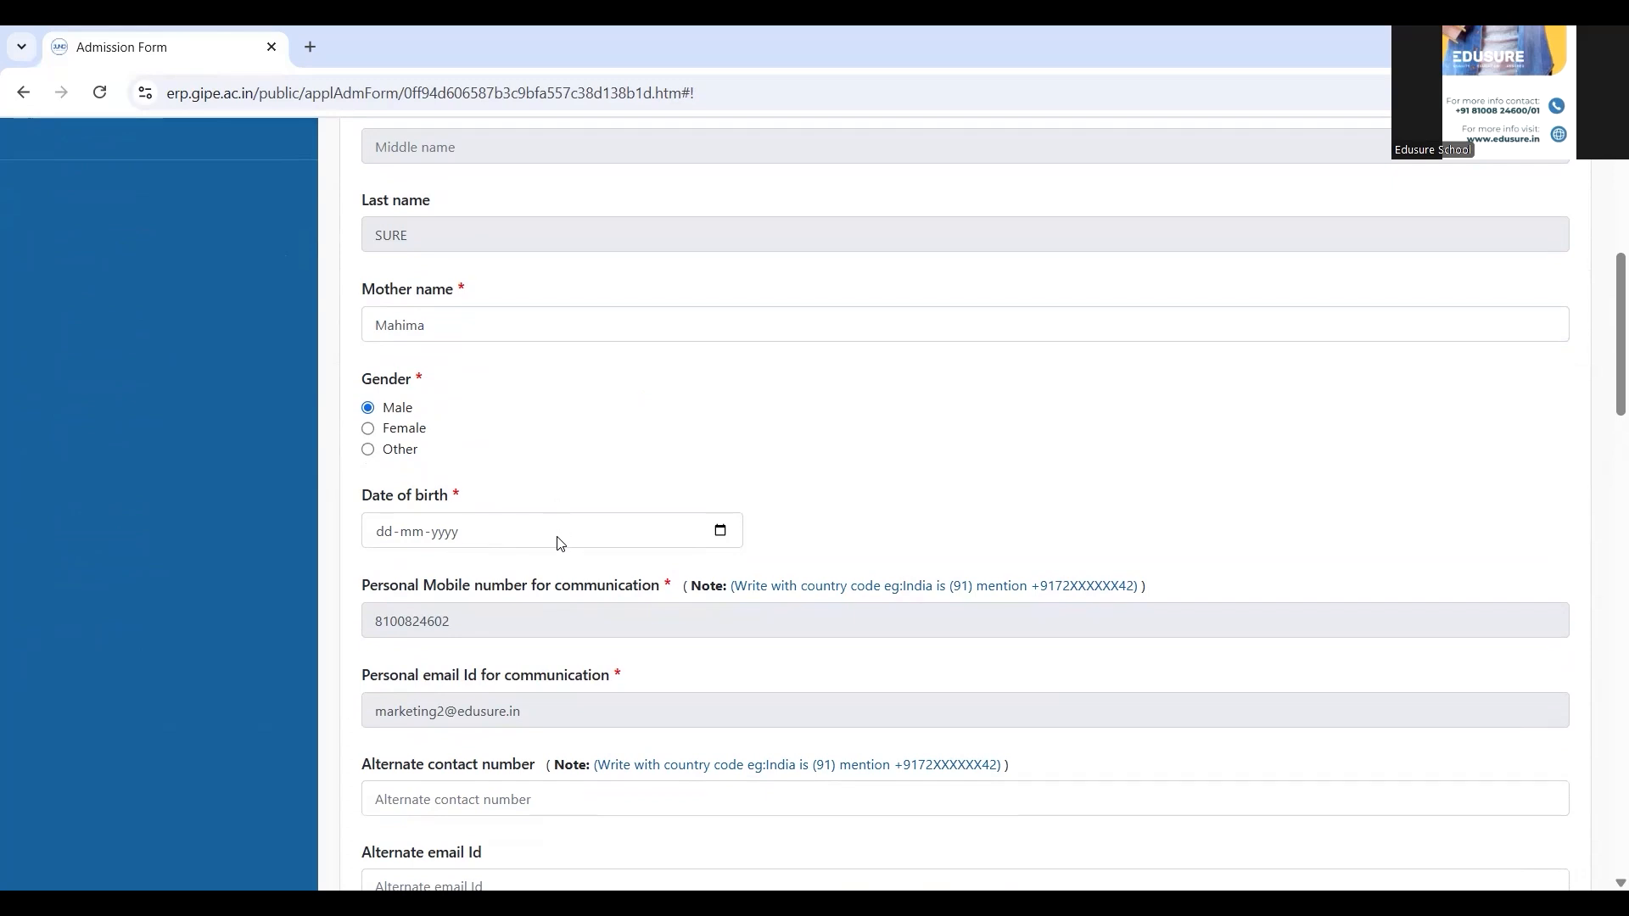
left_click(560, 532)
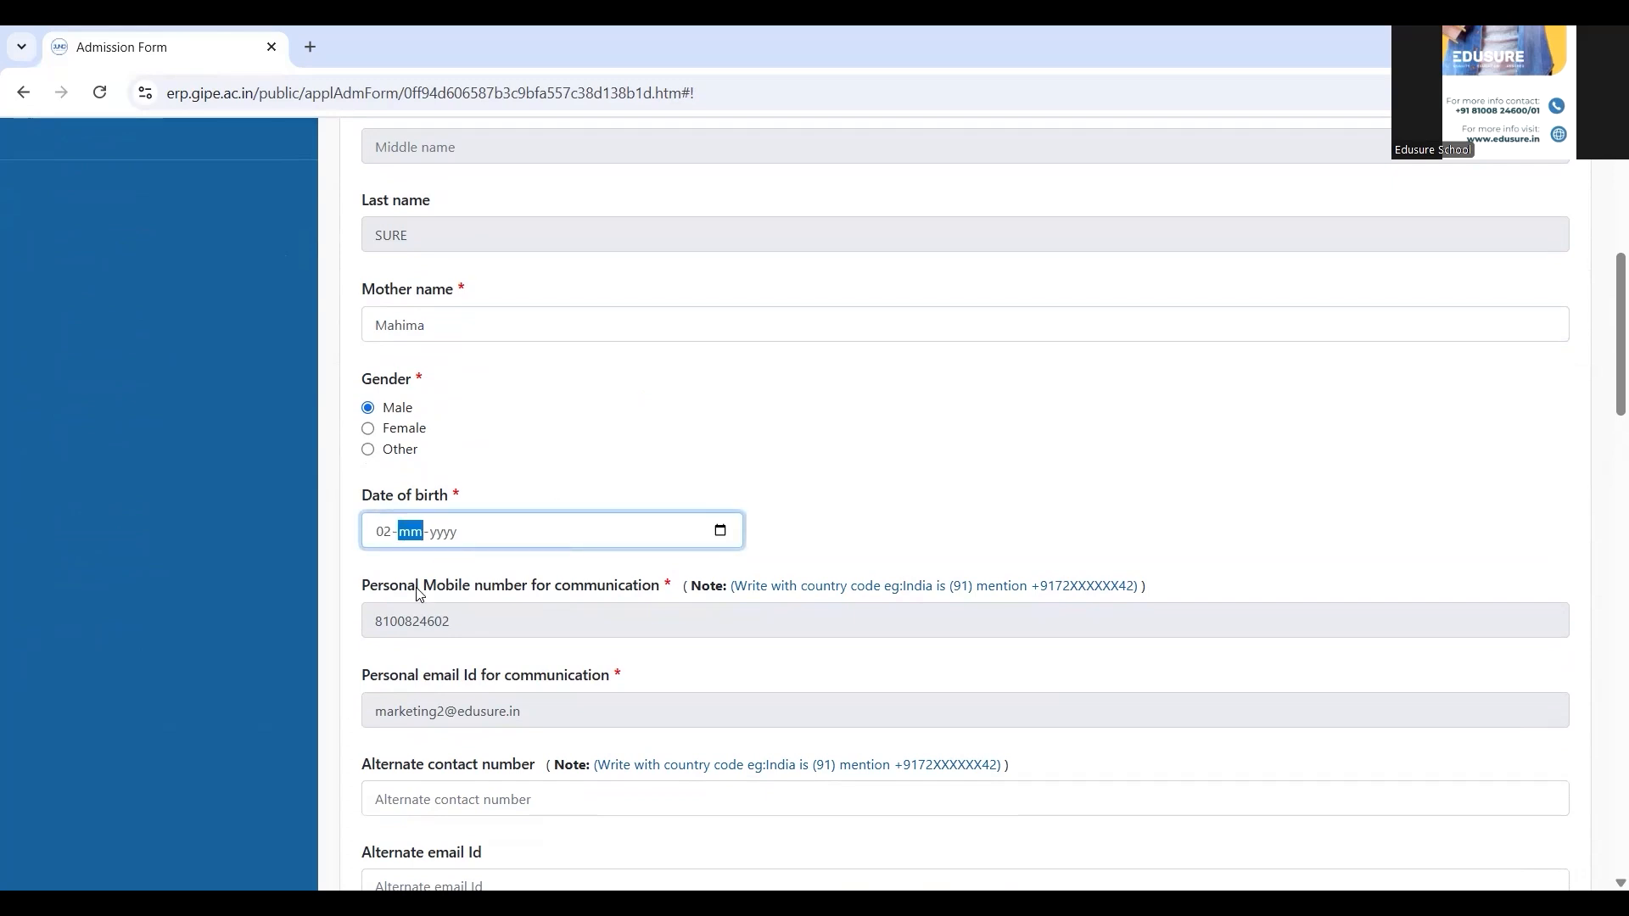
left_click(876, 451)
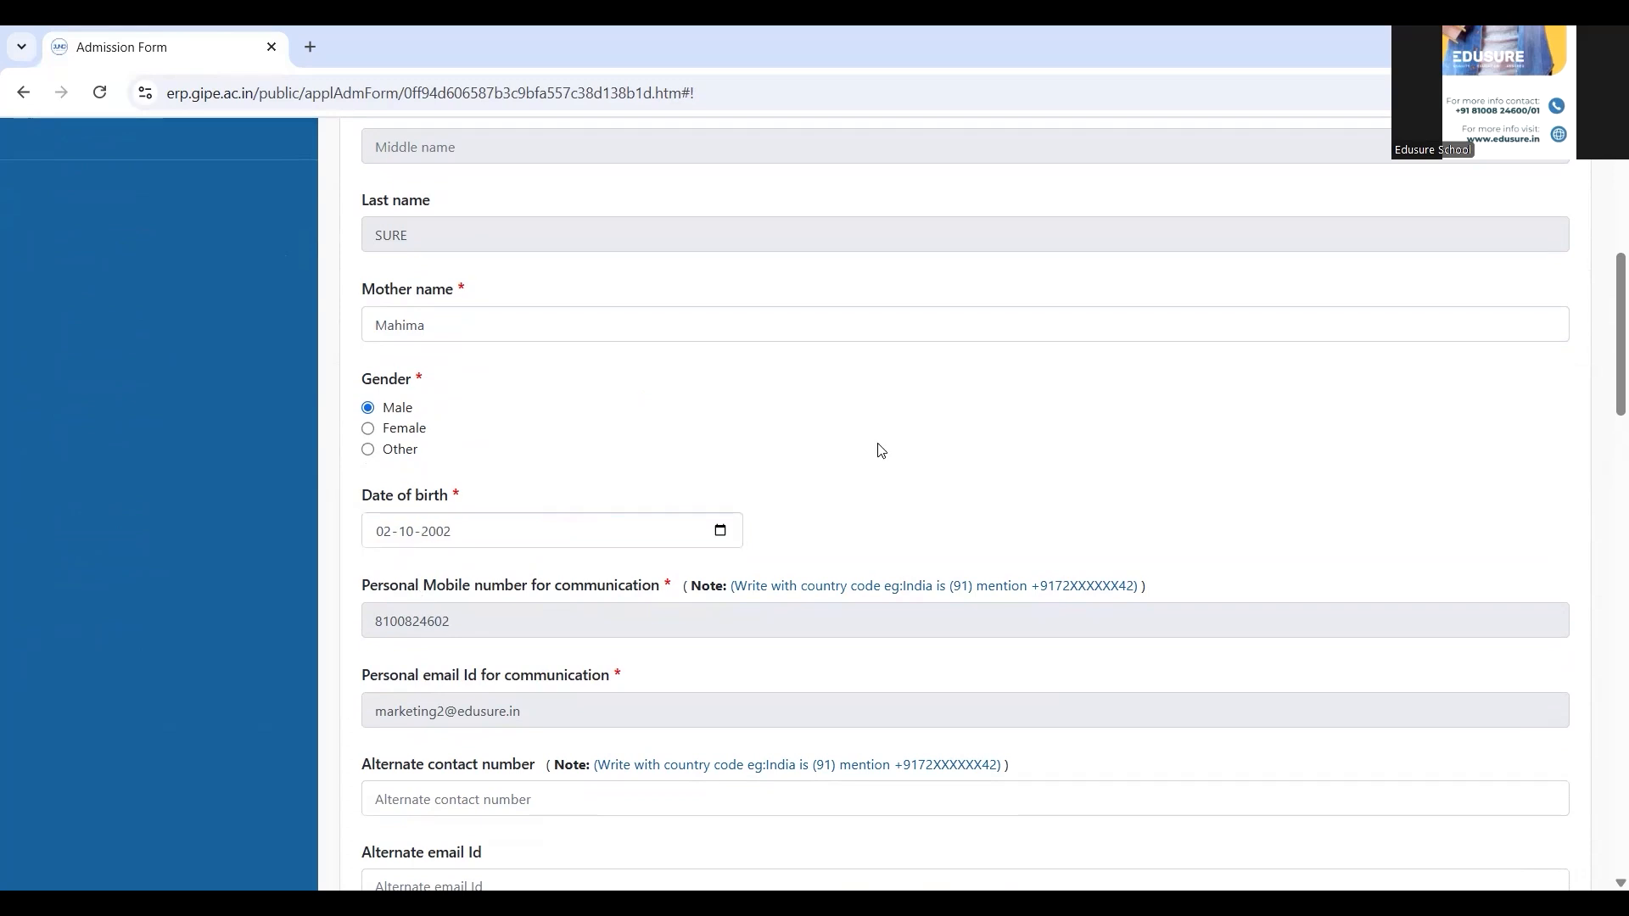
Mark Fully Vaccinated, enter the ABC Id, and set nationality Indian and domicile West Bengal
scroll(878, 450, "down", 4)
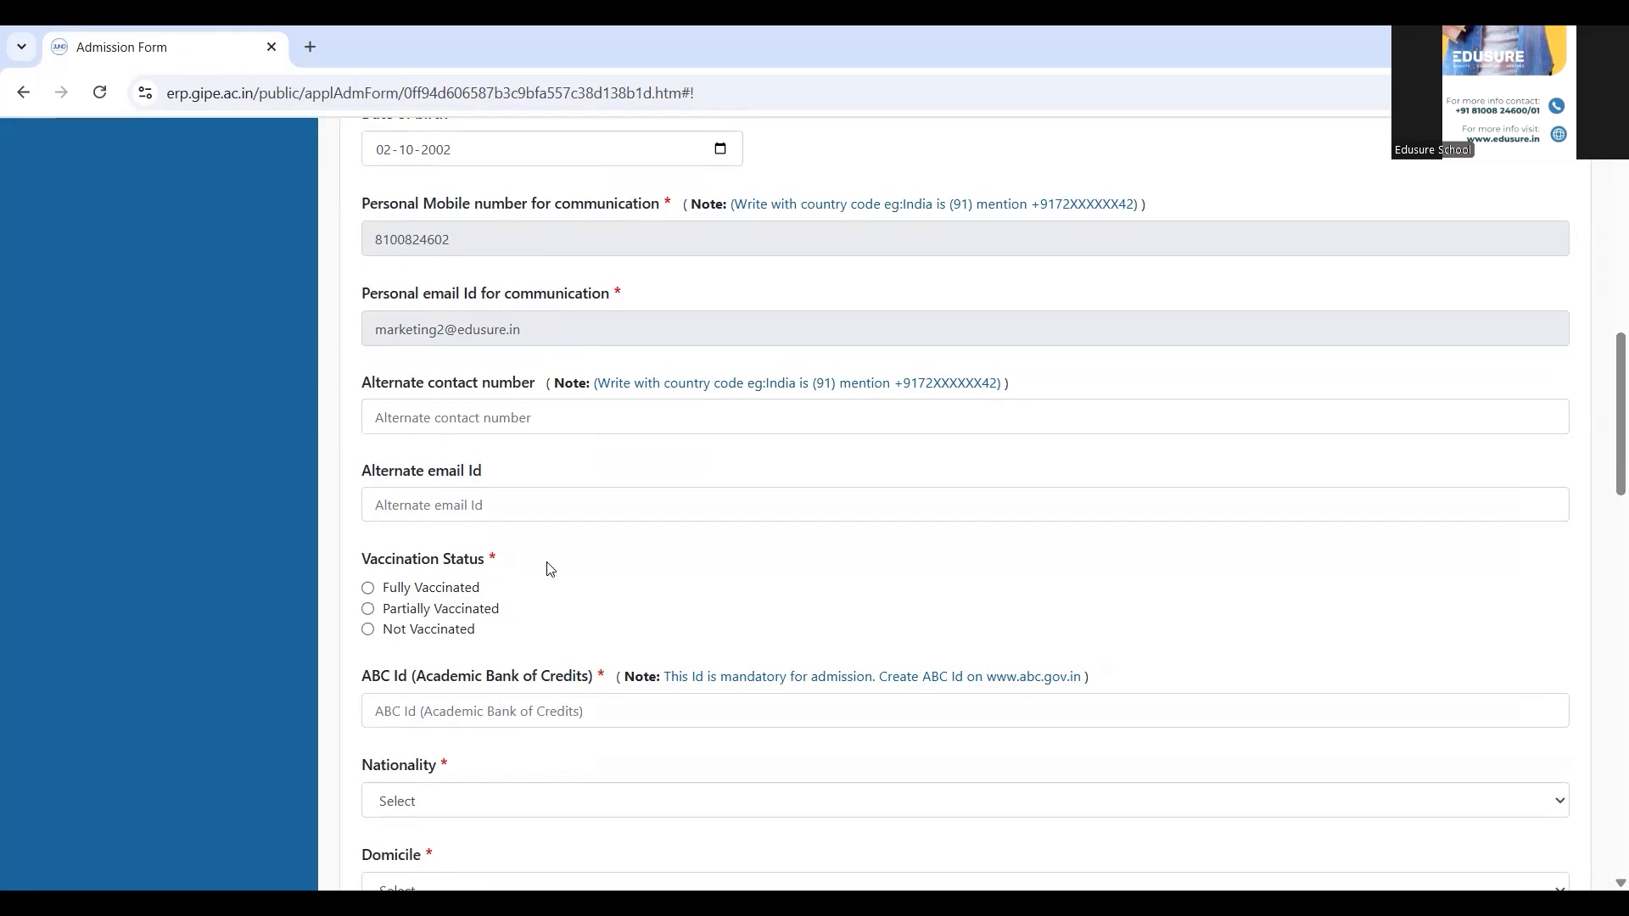
scroll(549, 568, "down", 2)
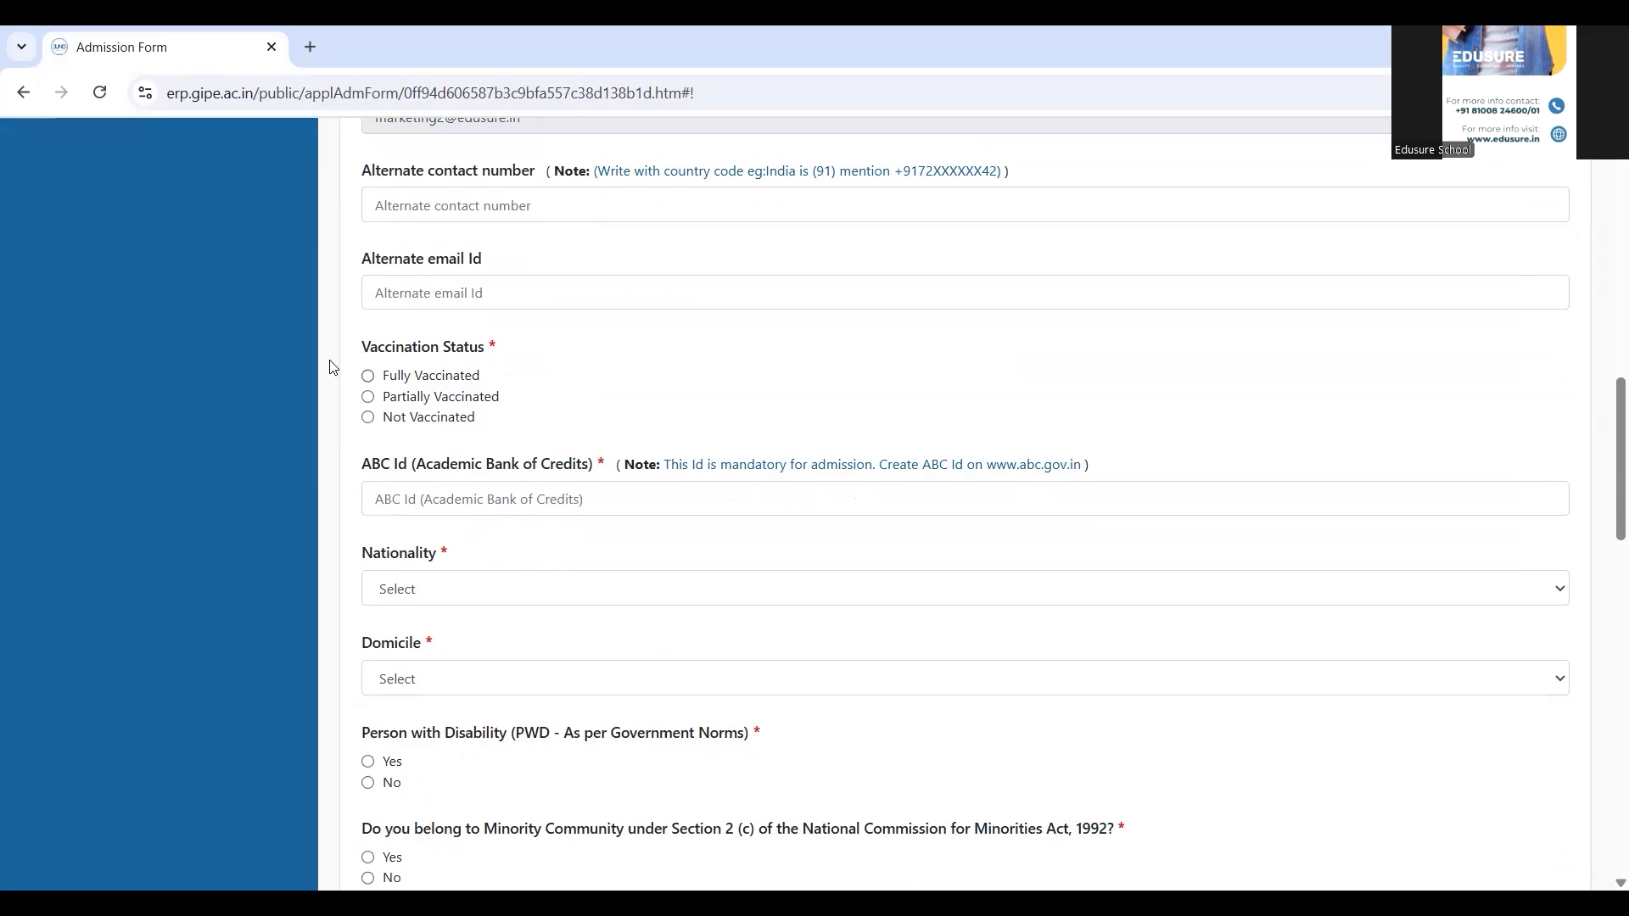
left_click(369, 378)
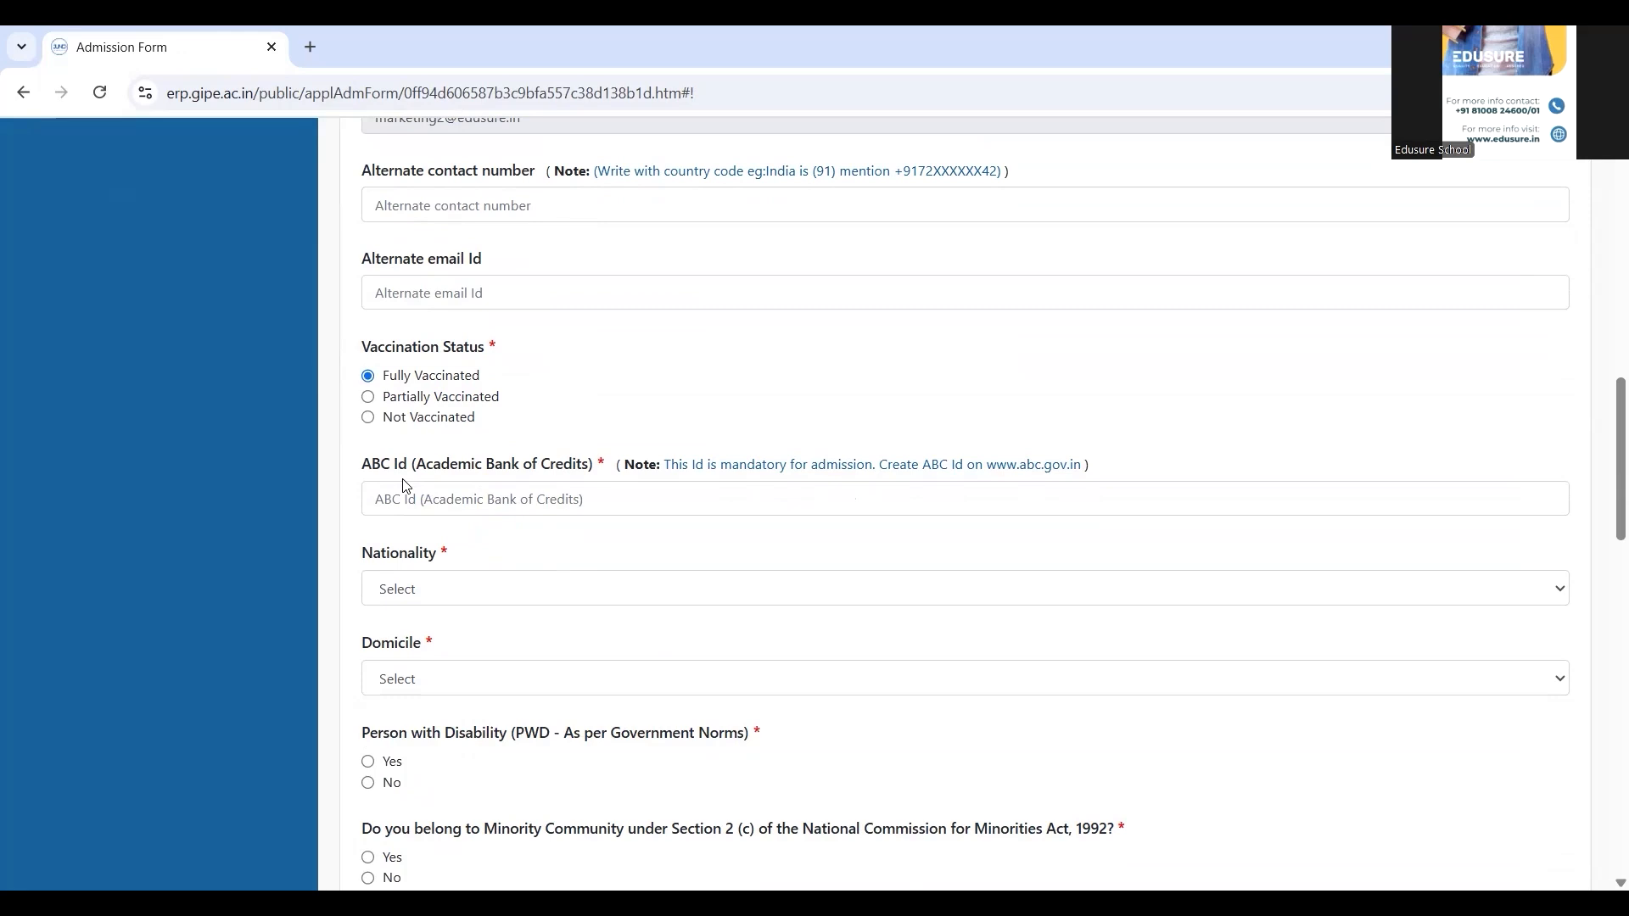
left_click(435, 512)
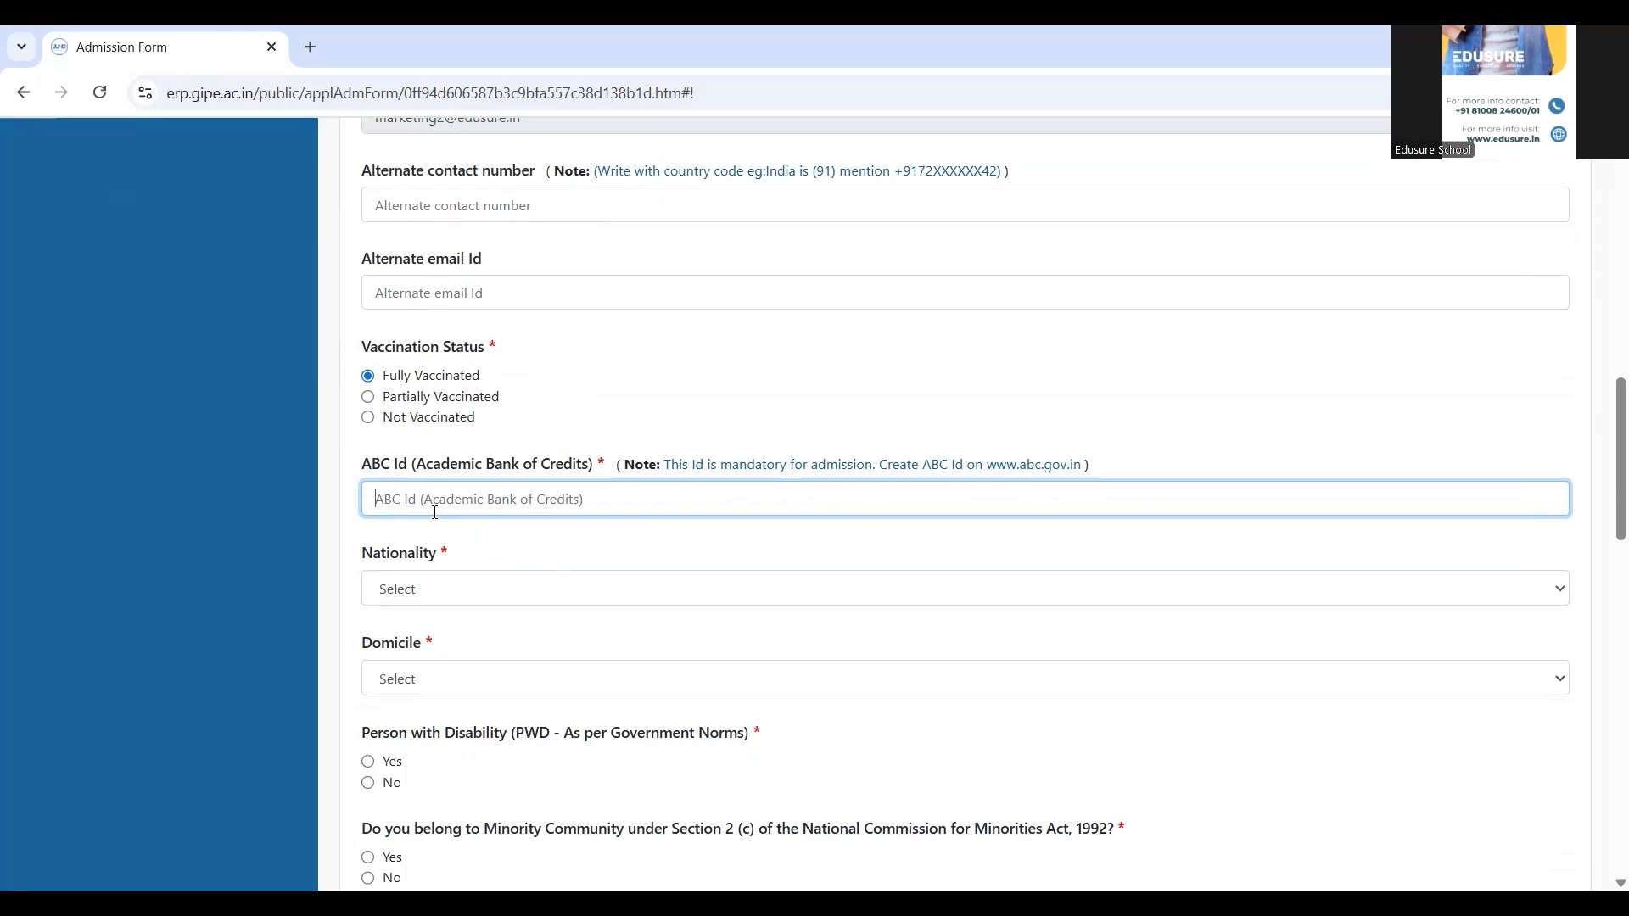
left_click(426, 591)
type("in")
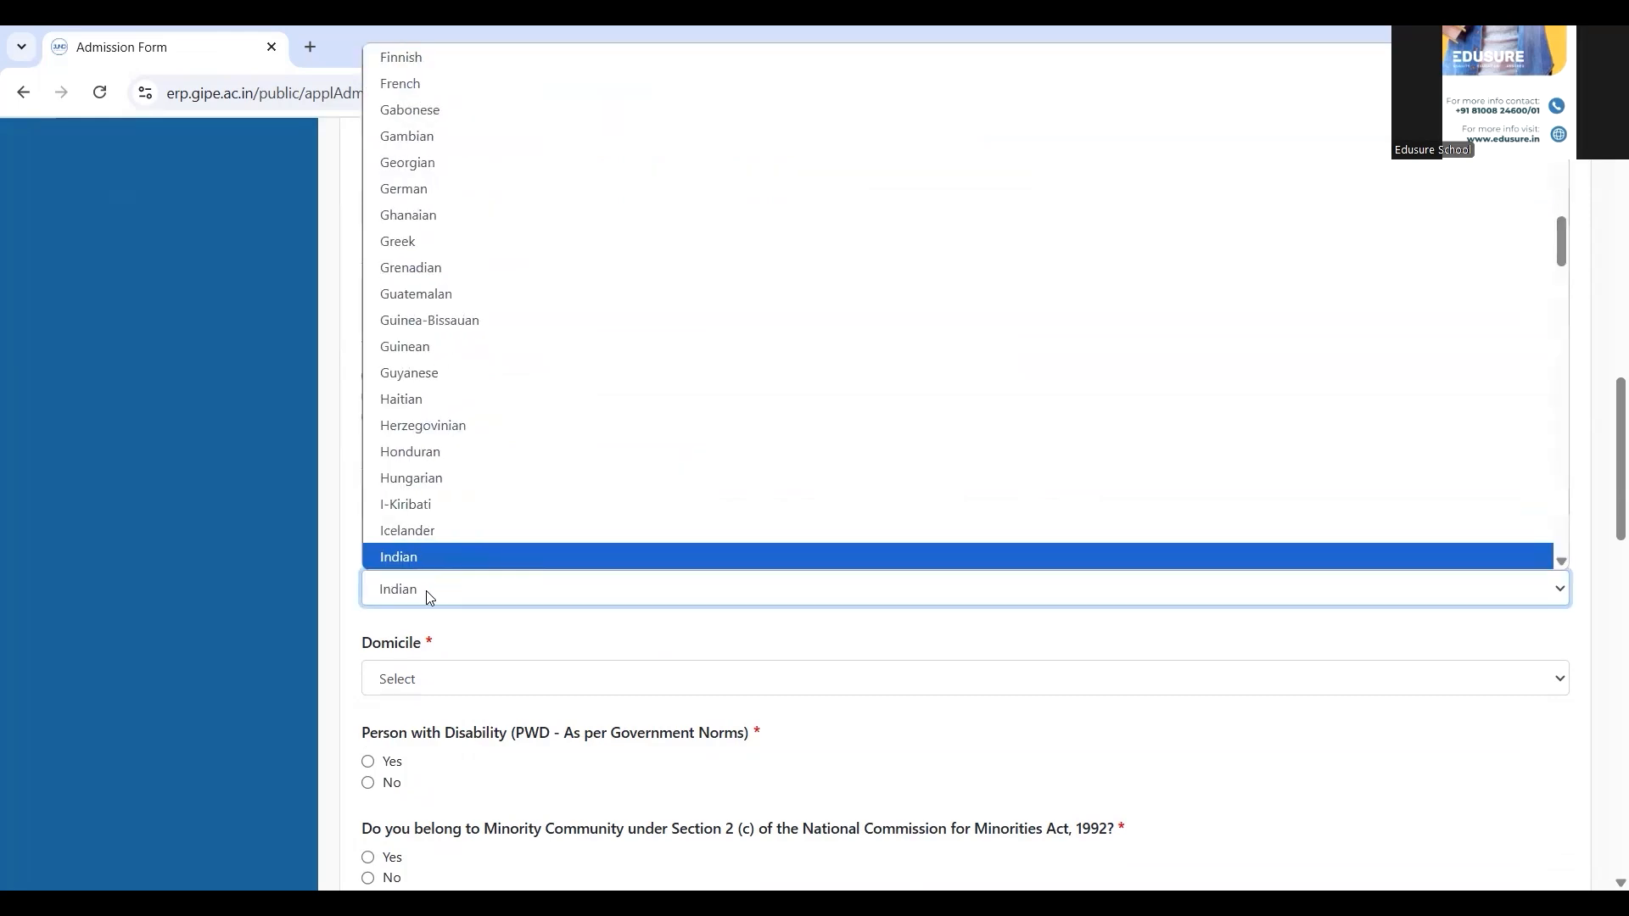
key("Return")
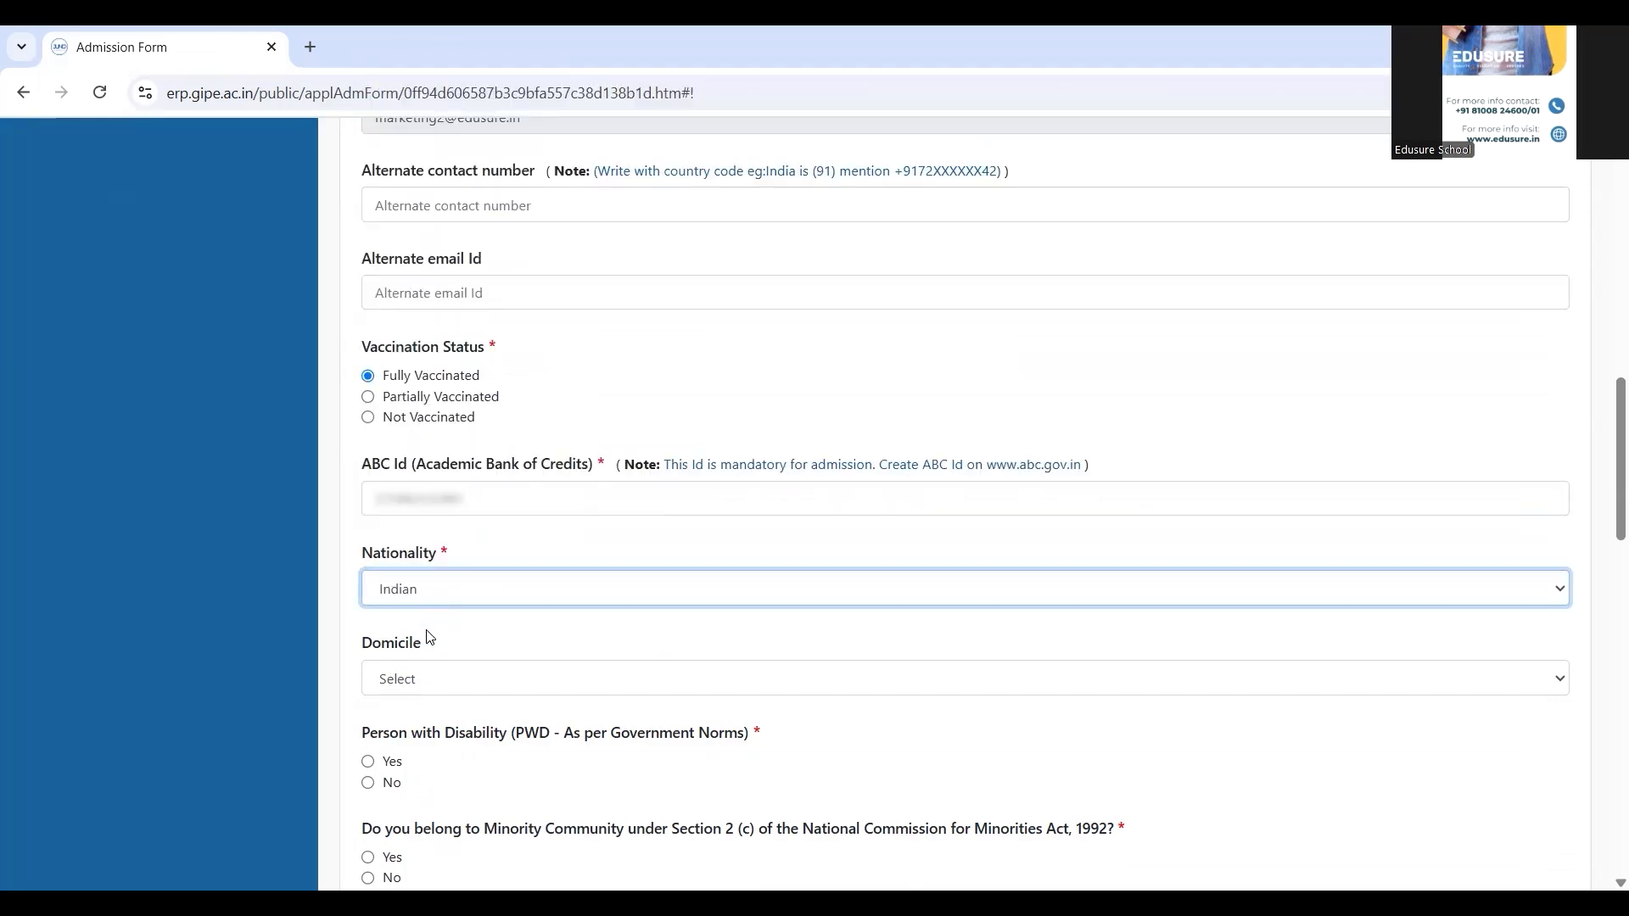
left_click(433, 679)
type("w")
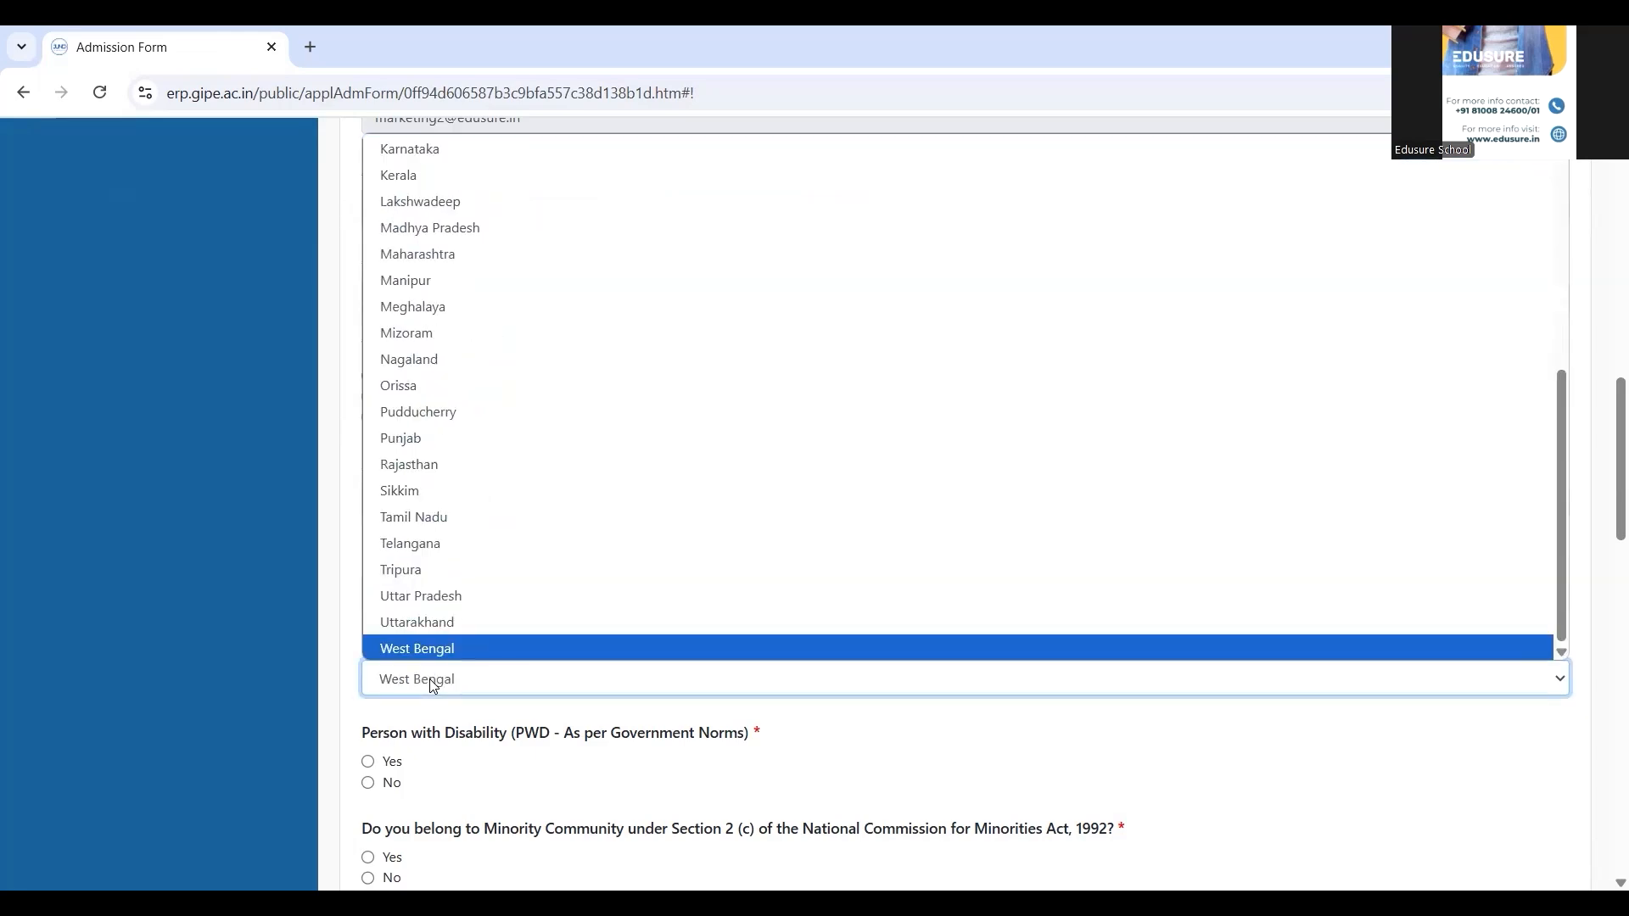
key("Return")
scroll(429, 717, "down", 4)
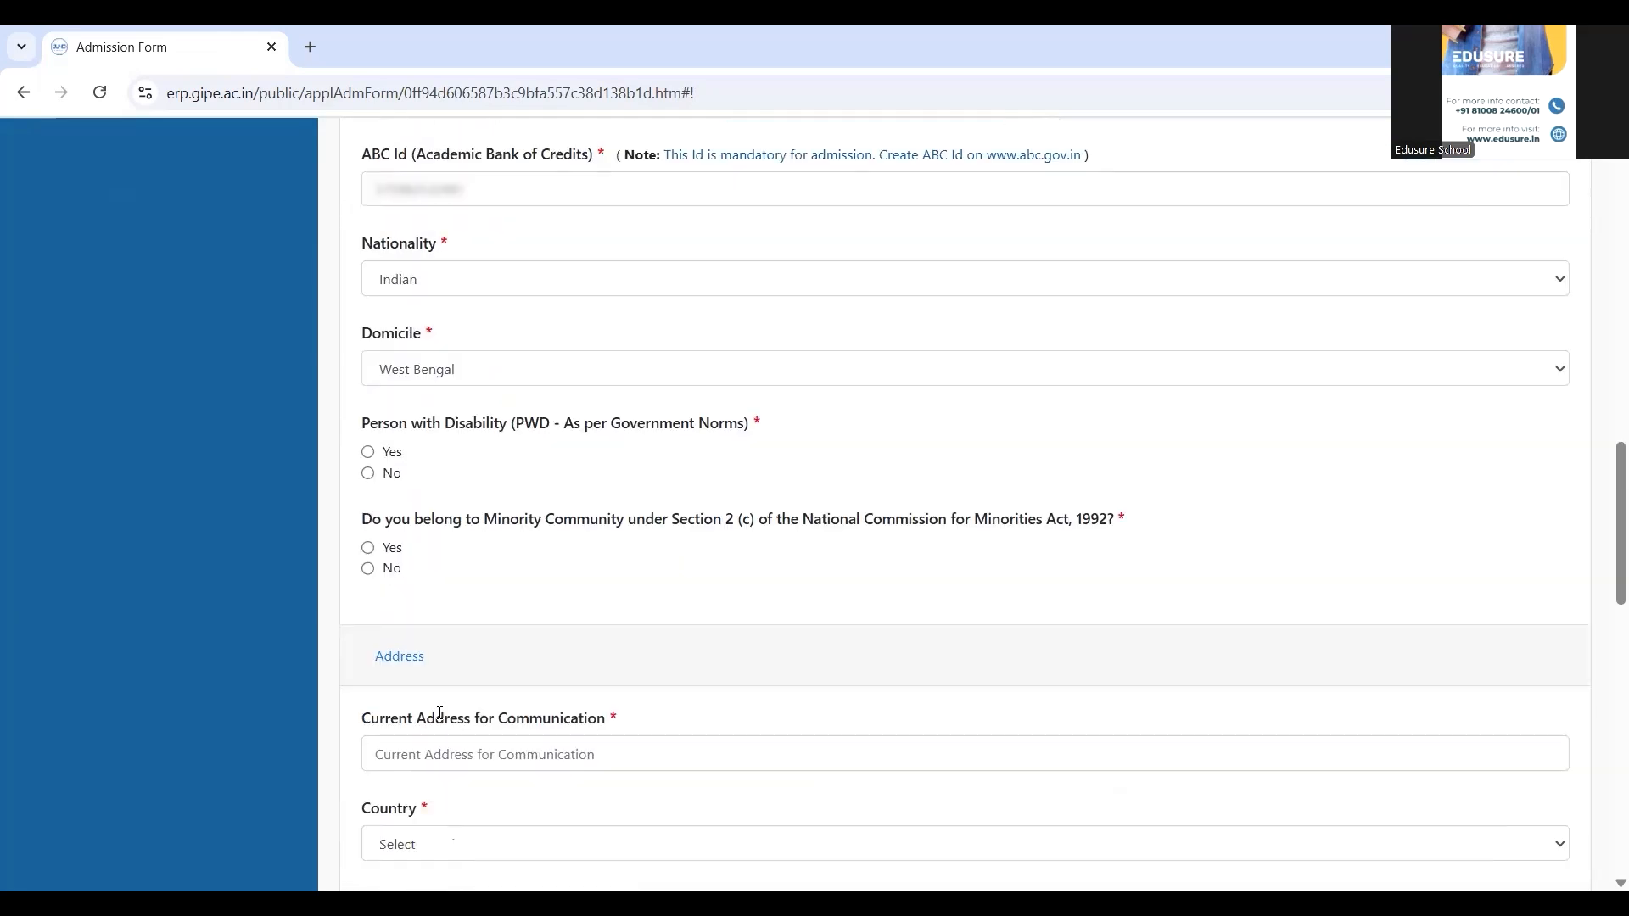
Answer No to the disability and minority community questions and choose Hindu as religion
scroll(439, 713, "down", 2)
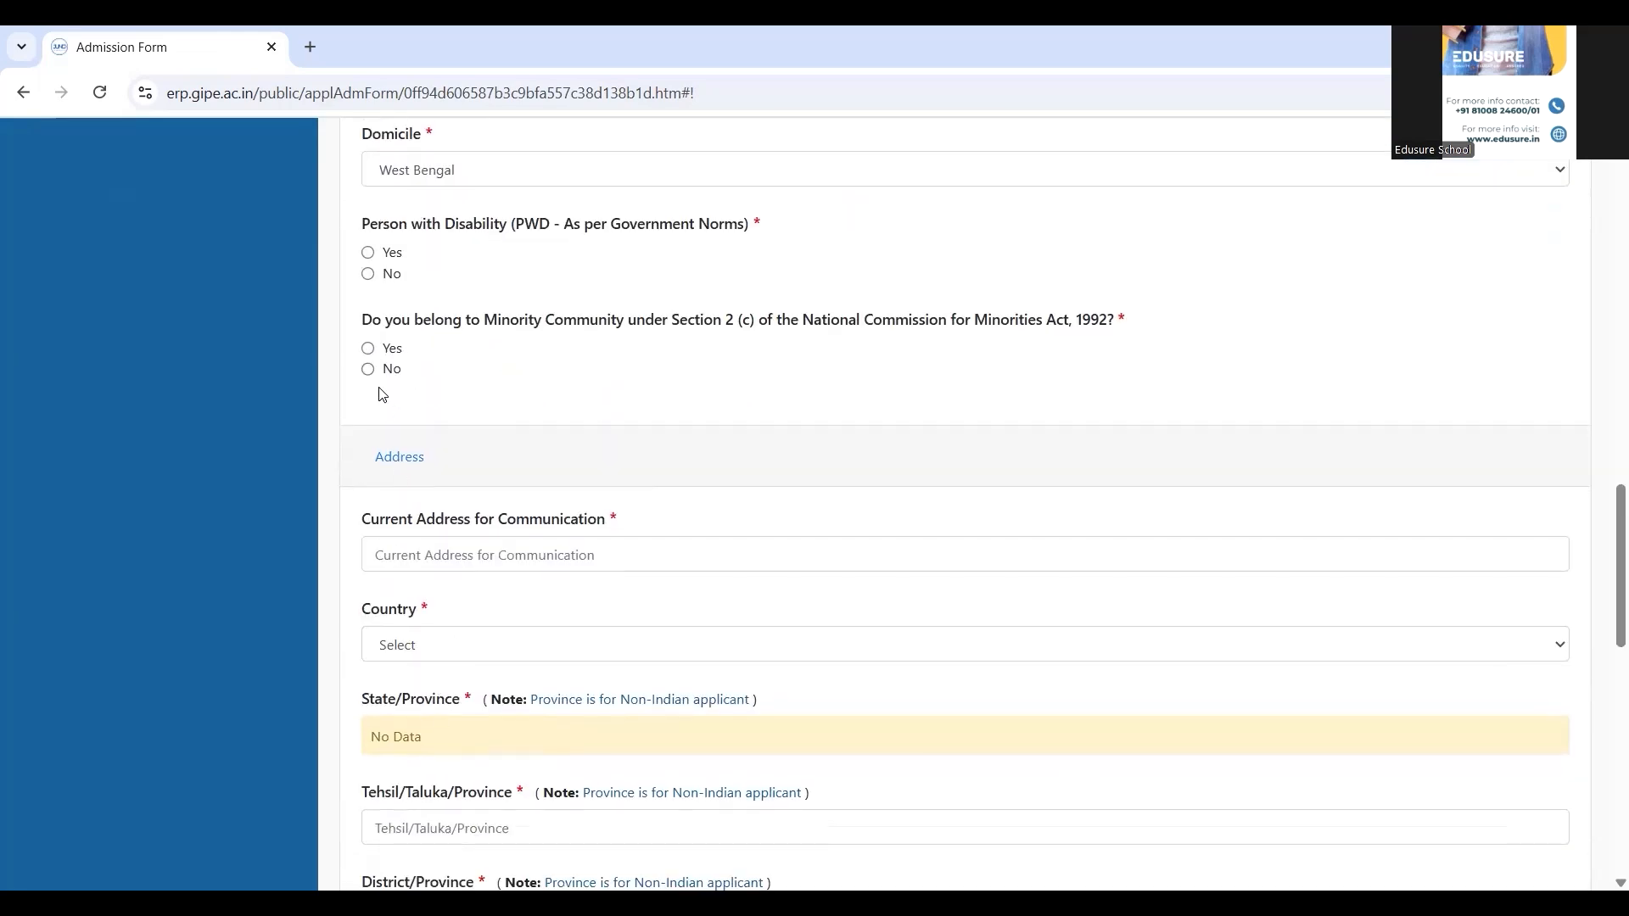
left_click(368, 276)
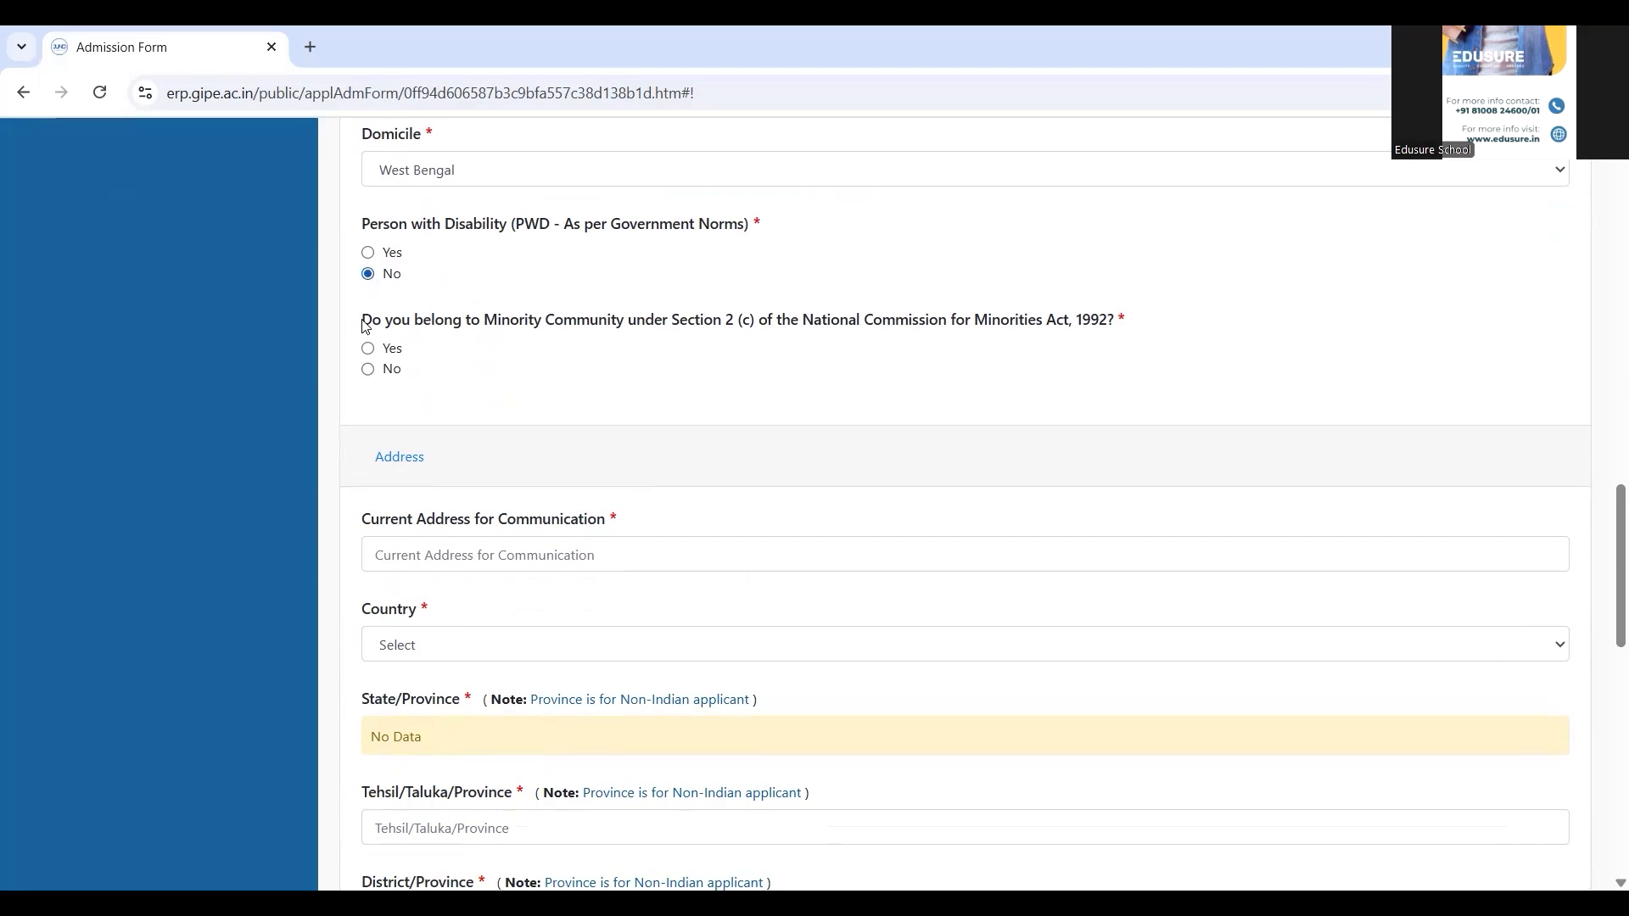
left_click(368, 370)
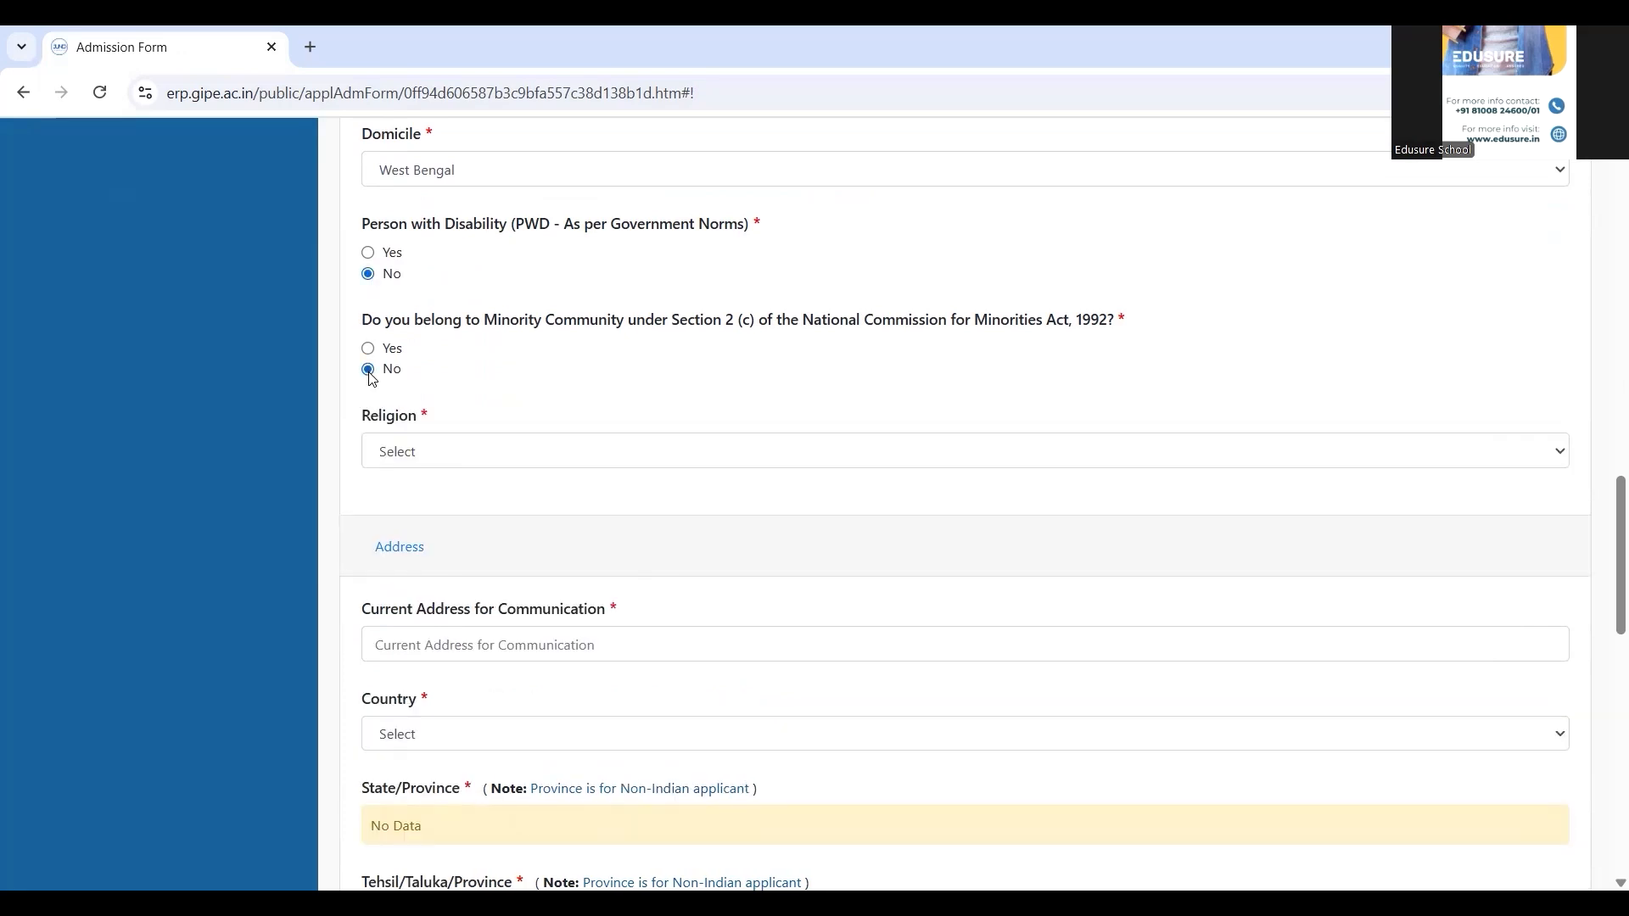
left_click(497, 459)
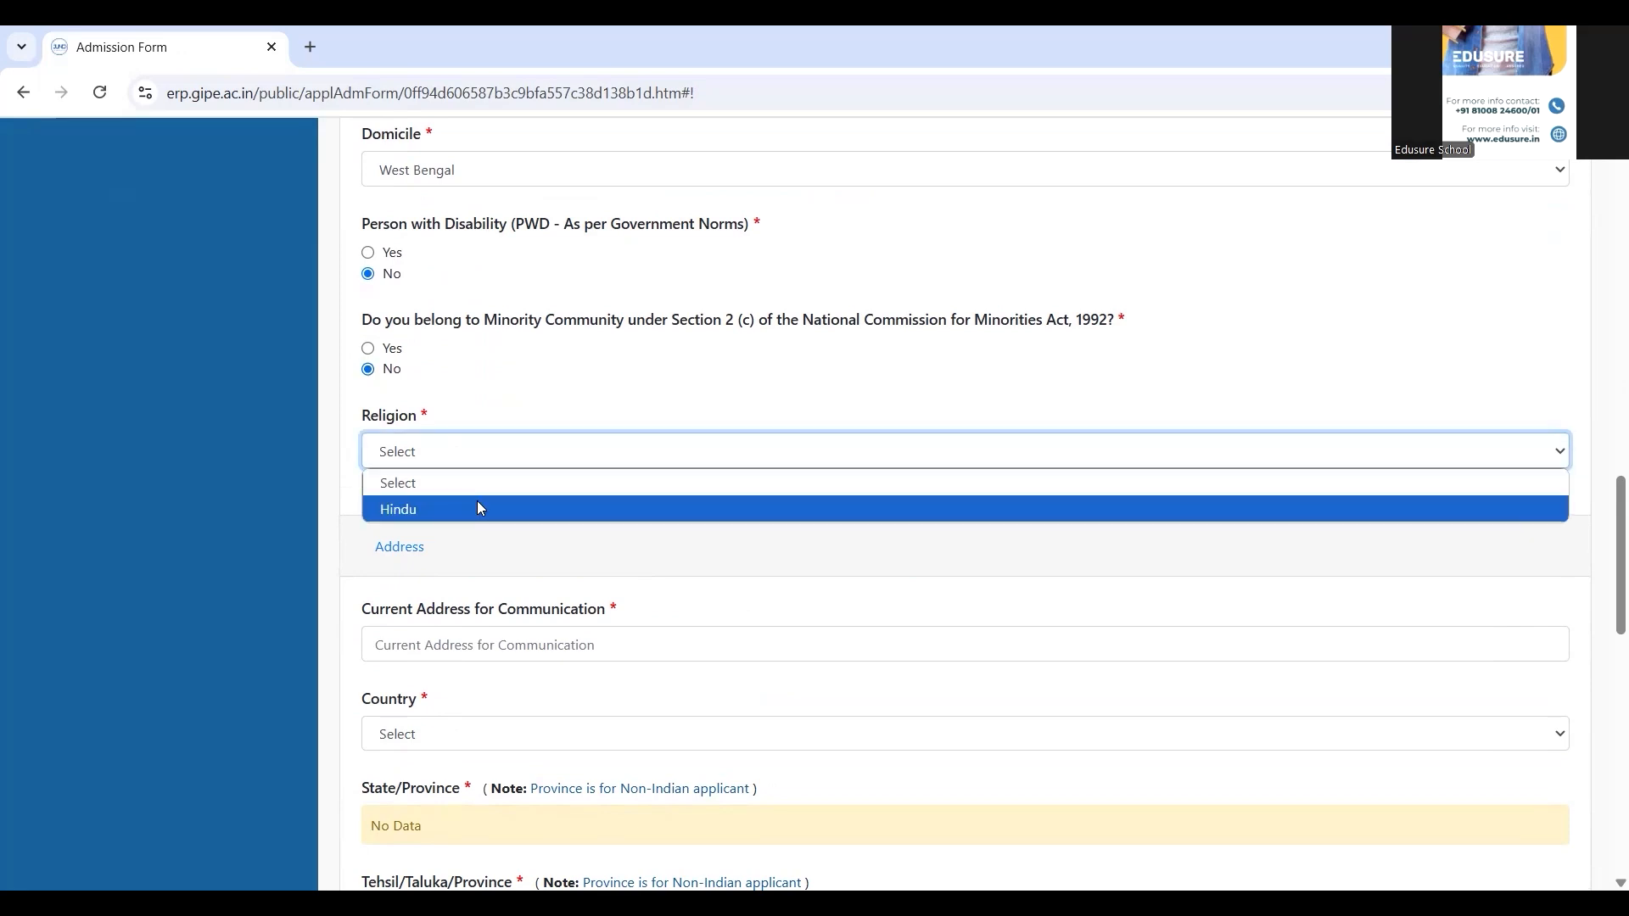
left_click(478, 507)
left_click(446, 643)
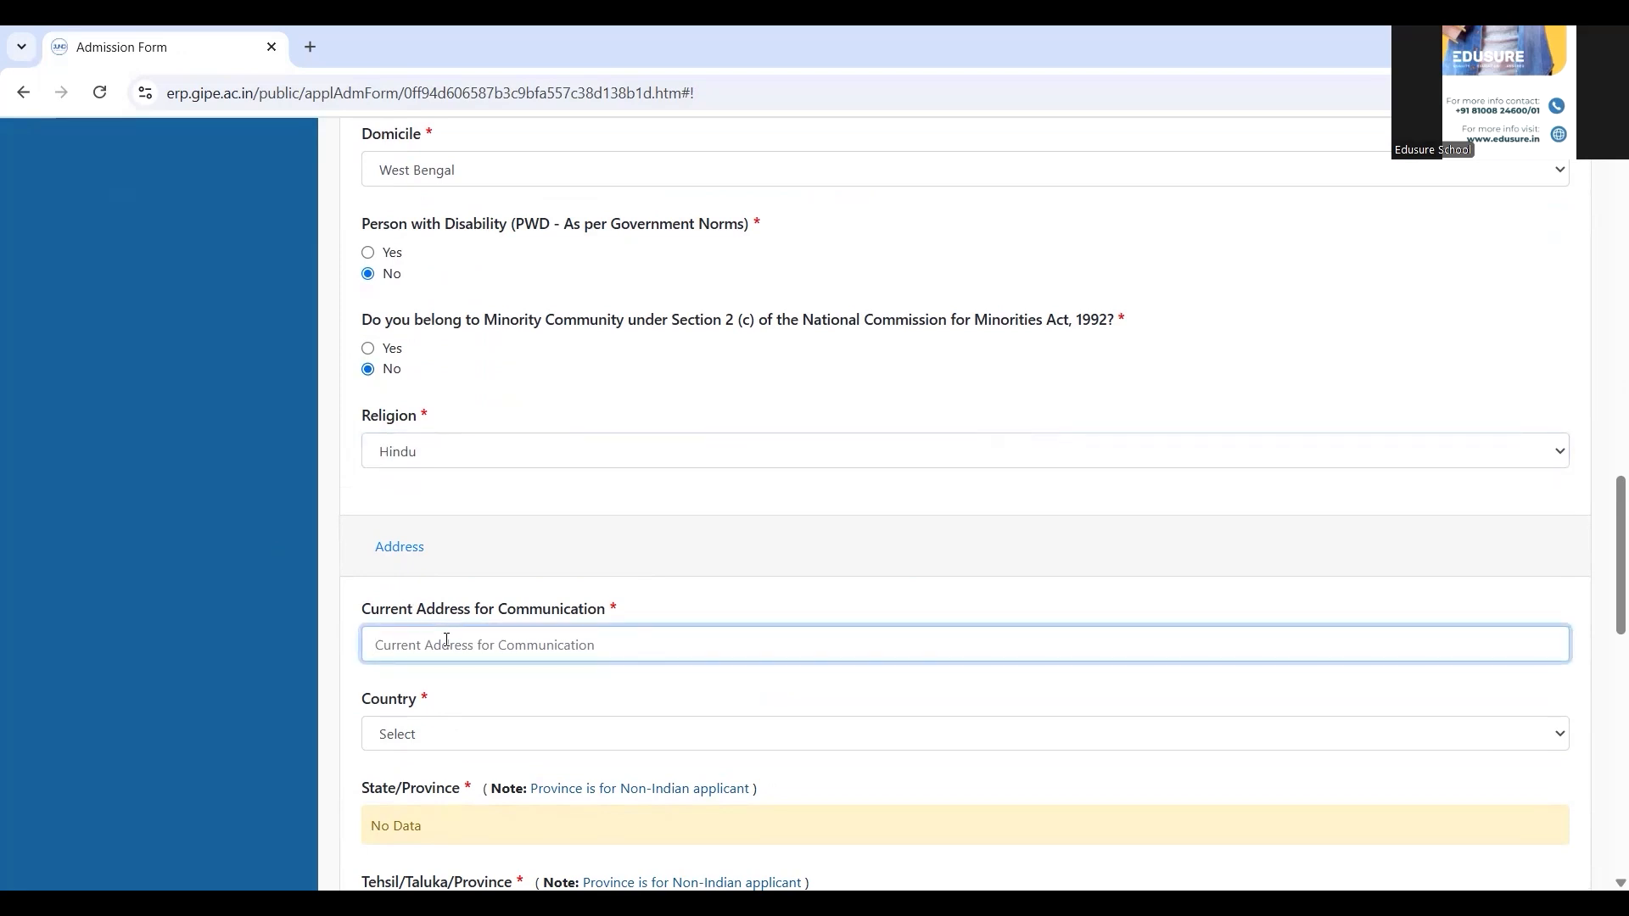
Enter the current address line with country India and state West Bengal
type("Lake Town")
key("Tab")
type("India")
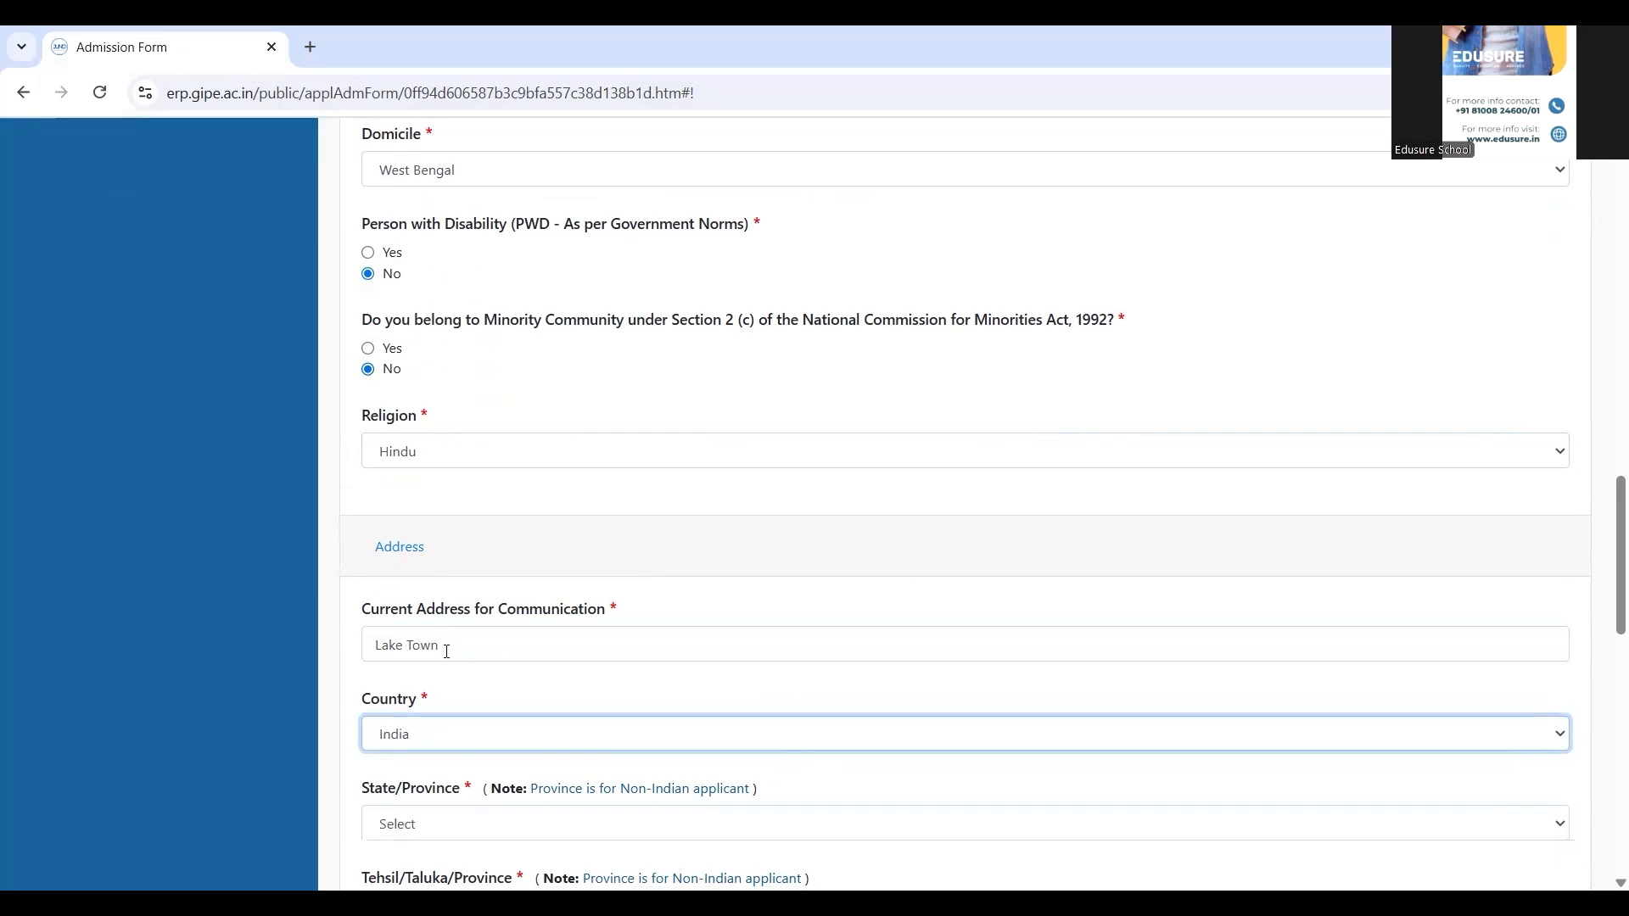
left_click(447, 824)
type("w")
left_click(447, 834)
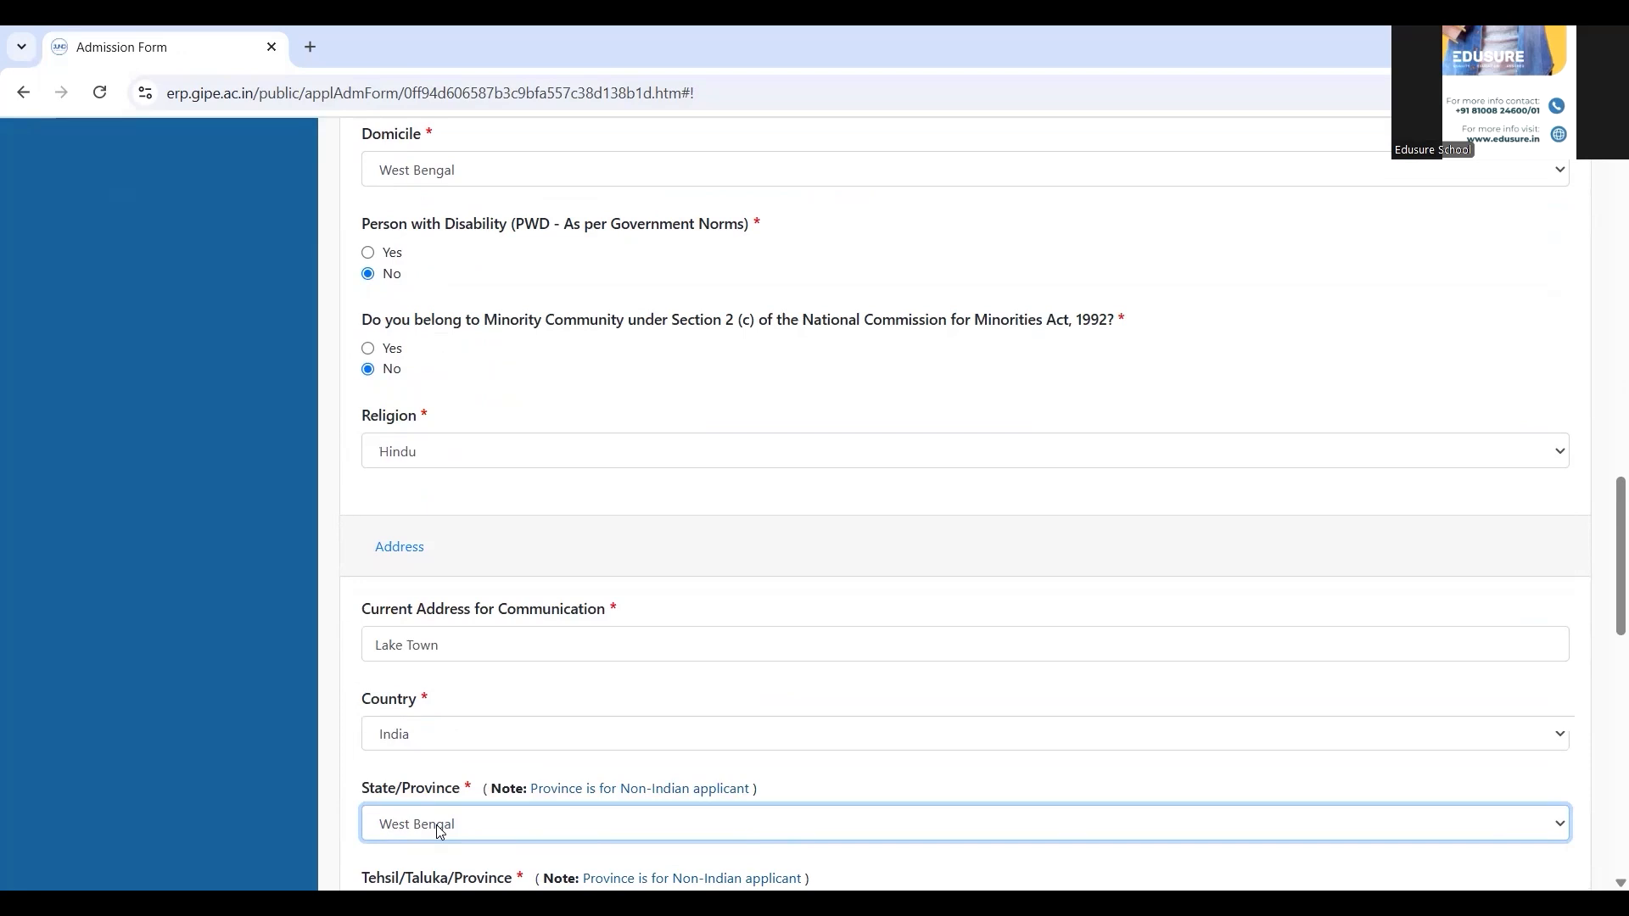
left_click(170, 726)
scroll(170, 726, "down", 1)
scroll(170, 726, "down", 6)
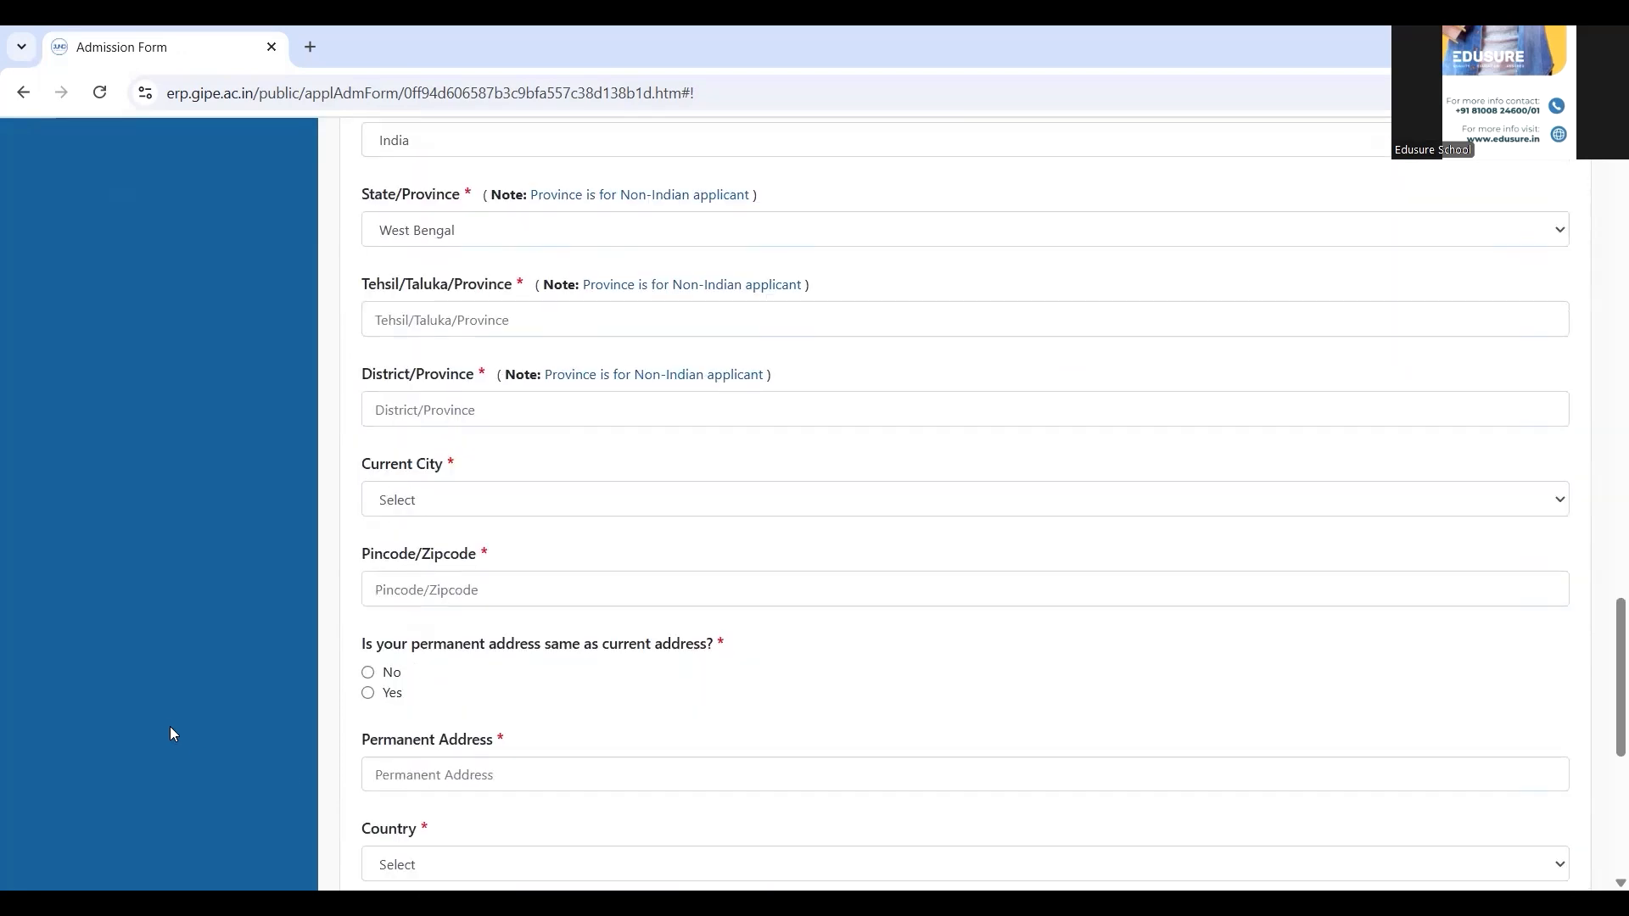
Fill in the tehsil, district, current city and pincode of the current address
left_click(441, 314)
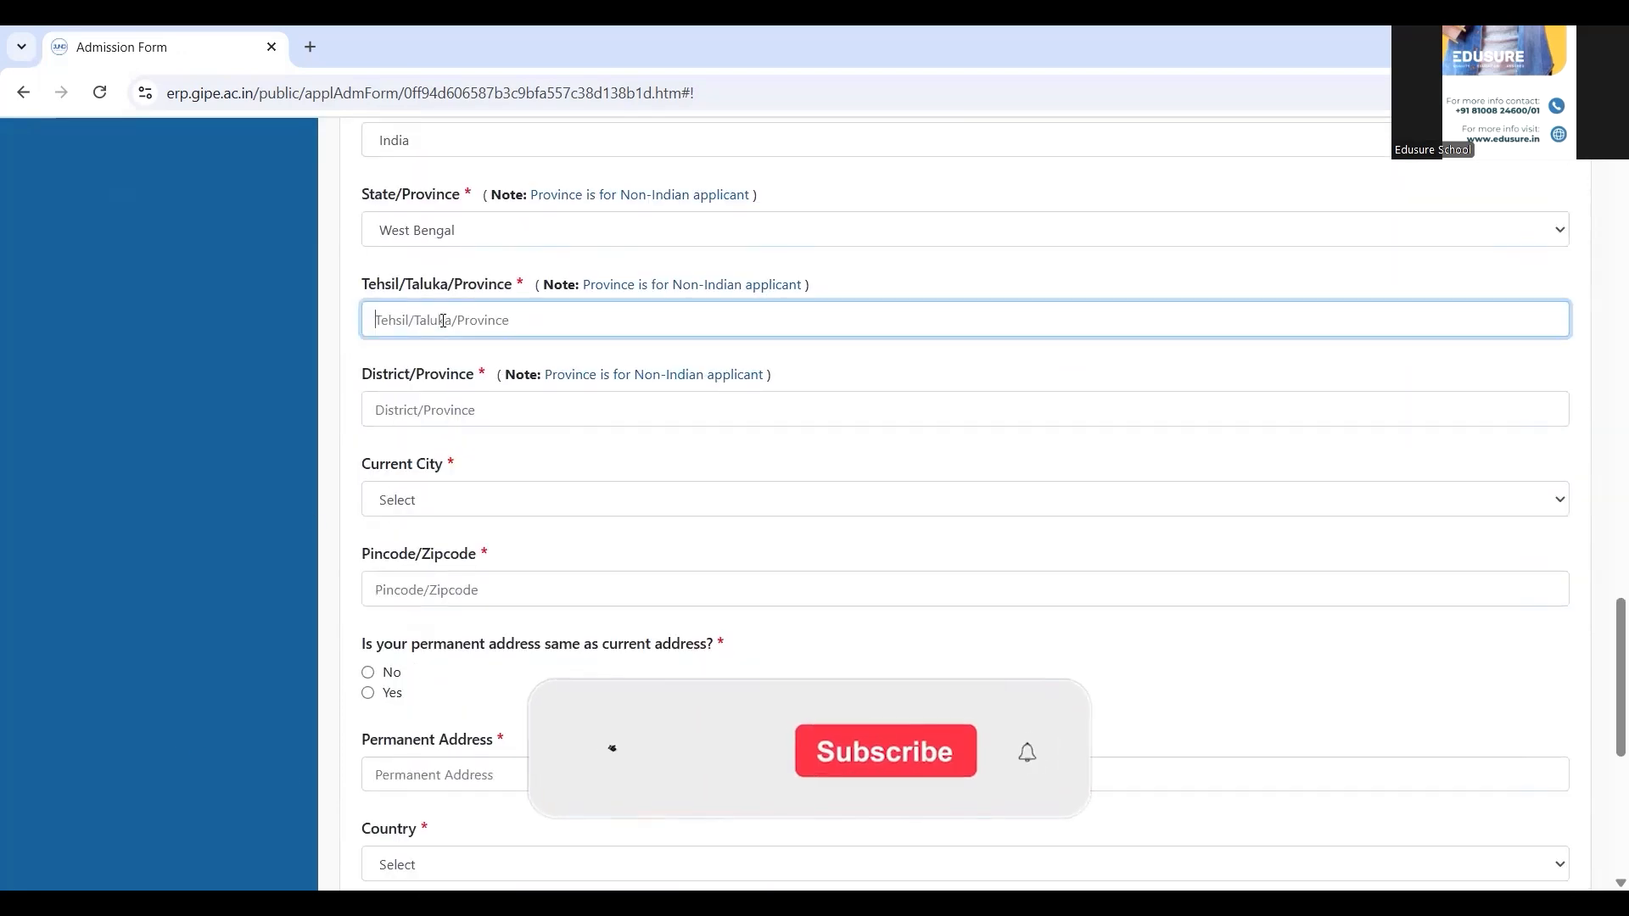
type("Lake Town")
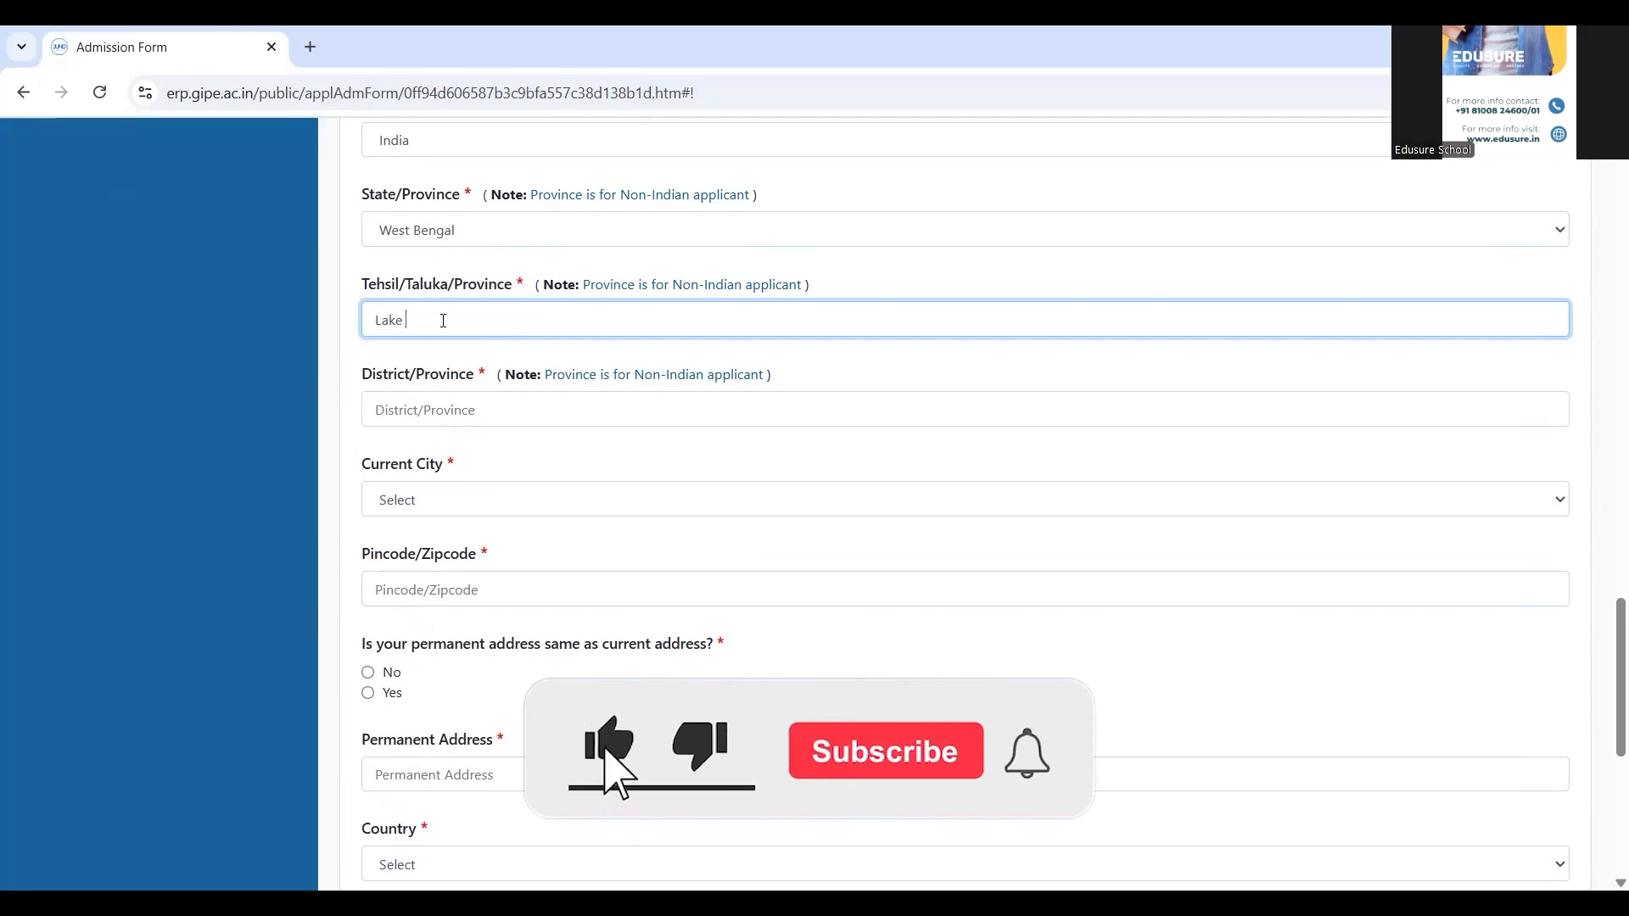
left_click(432, 412)
type("North Para")
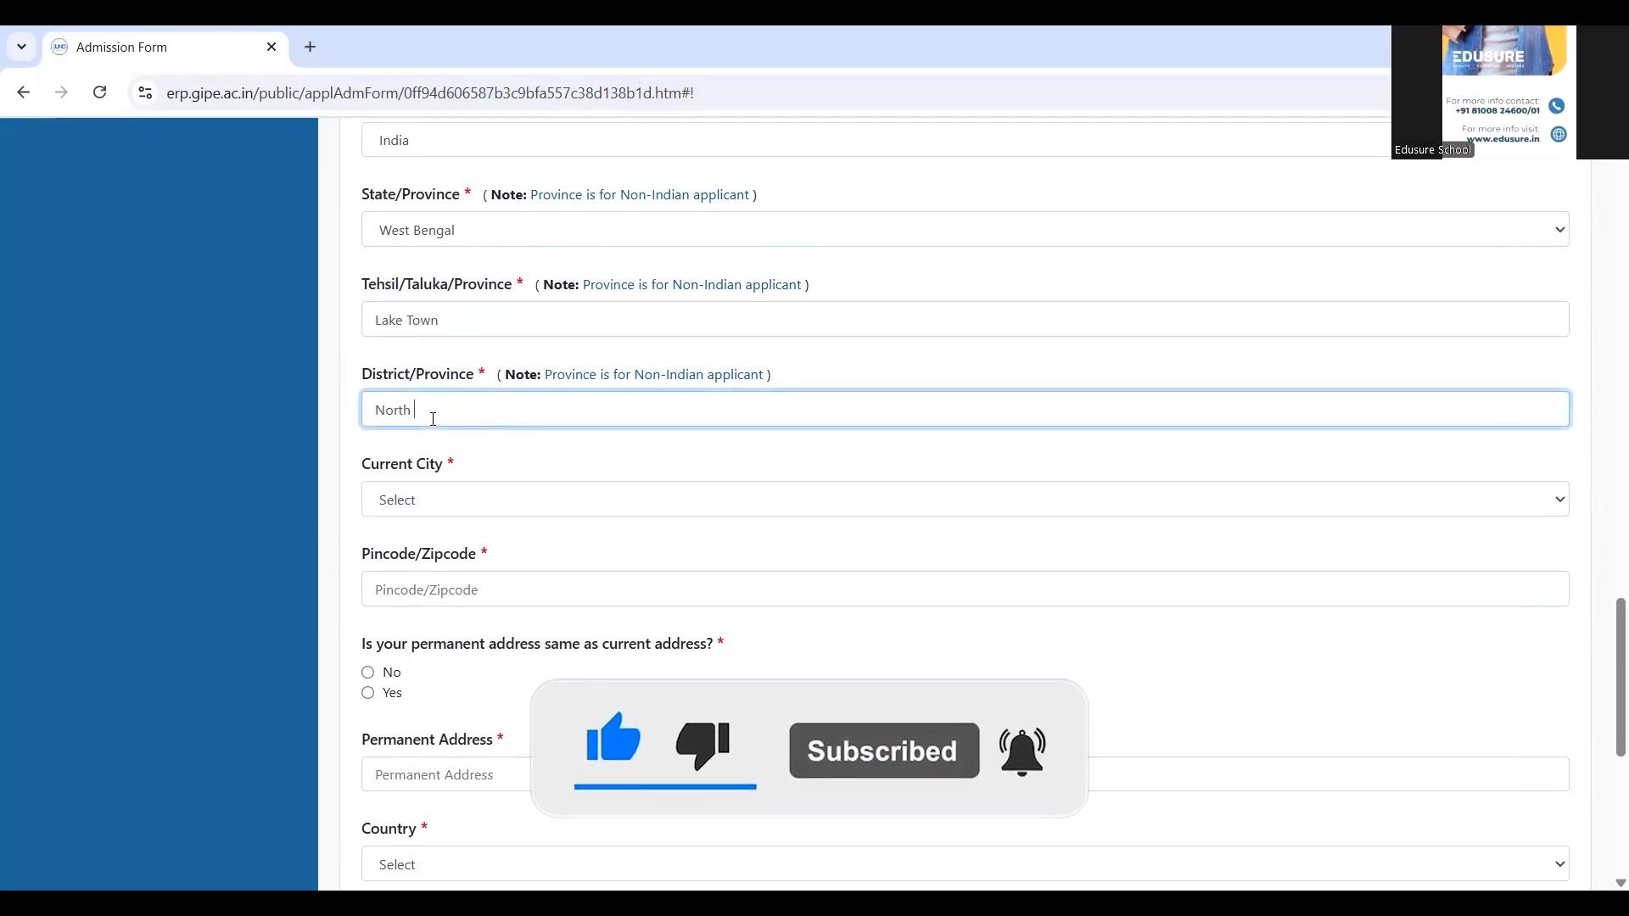
left_click(435, 505)
type("ko")
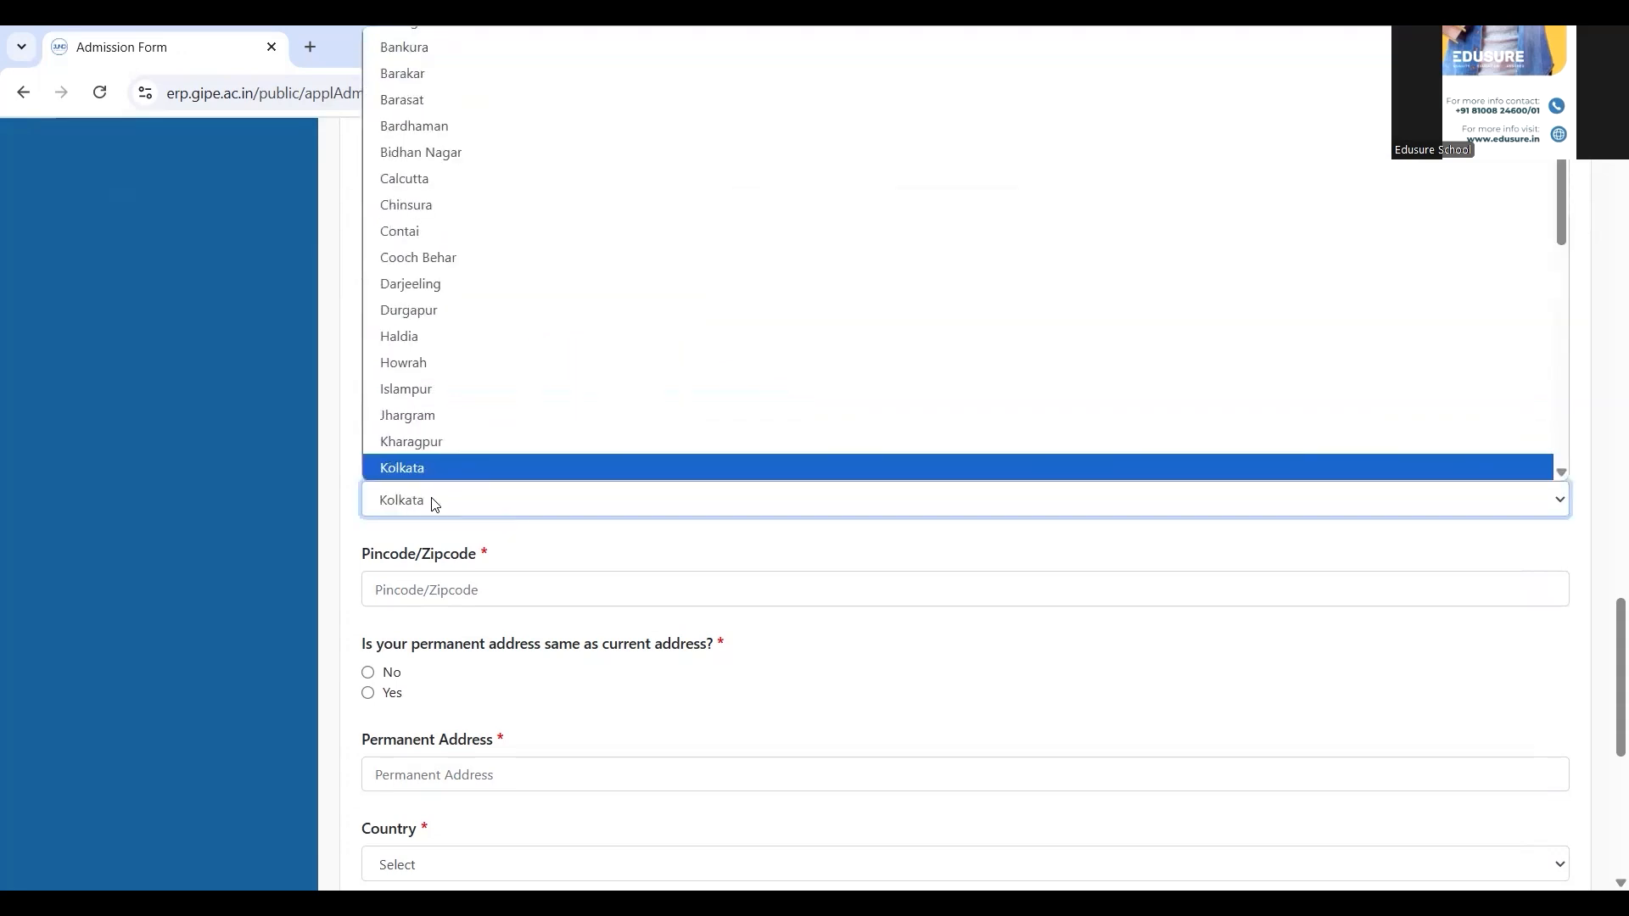
key("Return")
left_click(434, 593)
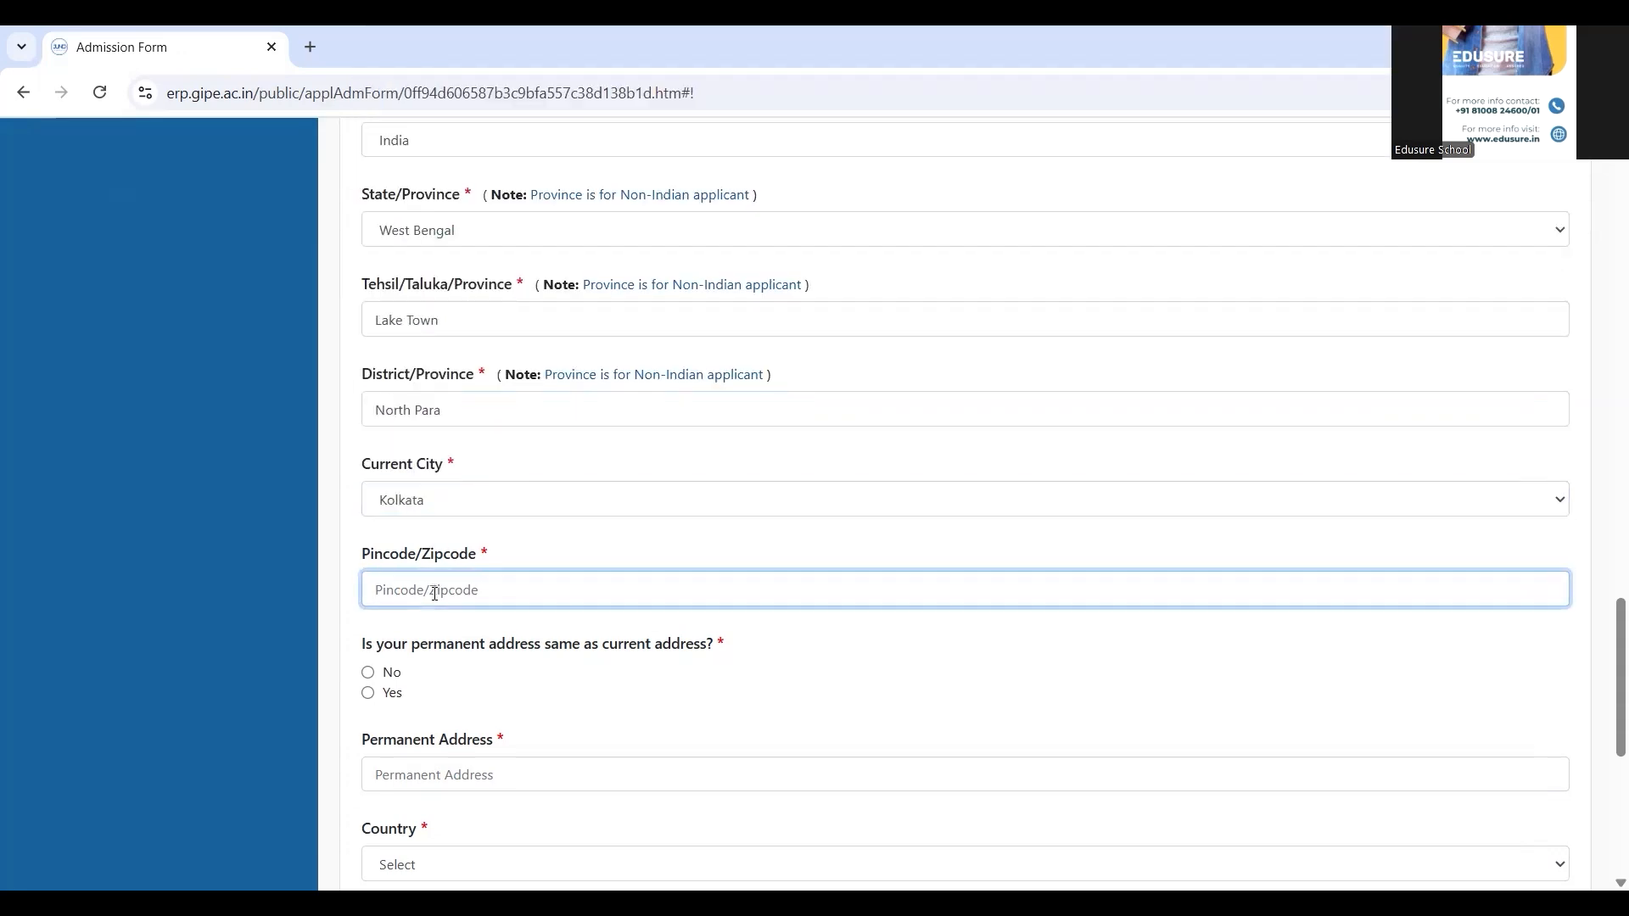
type("700022")
left_click(254, 675)
scroll(253, 674, "down", 3)
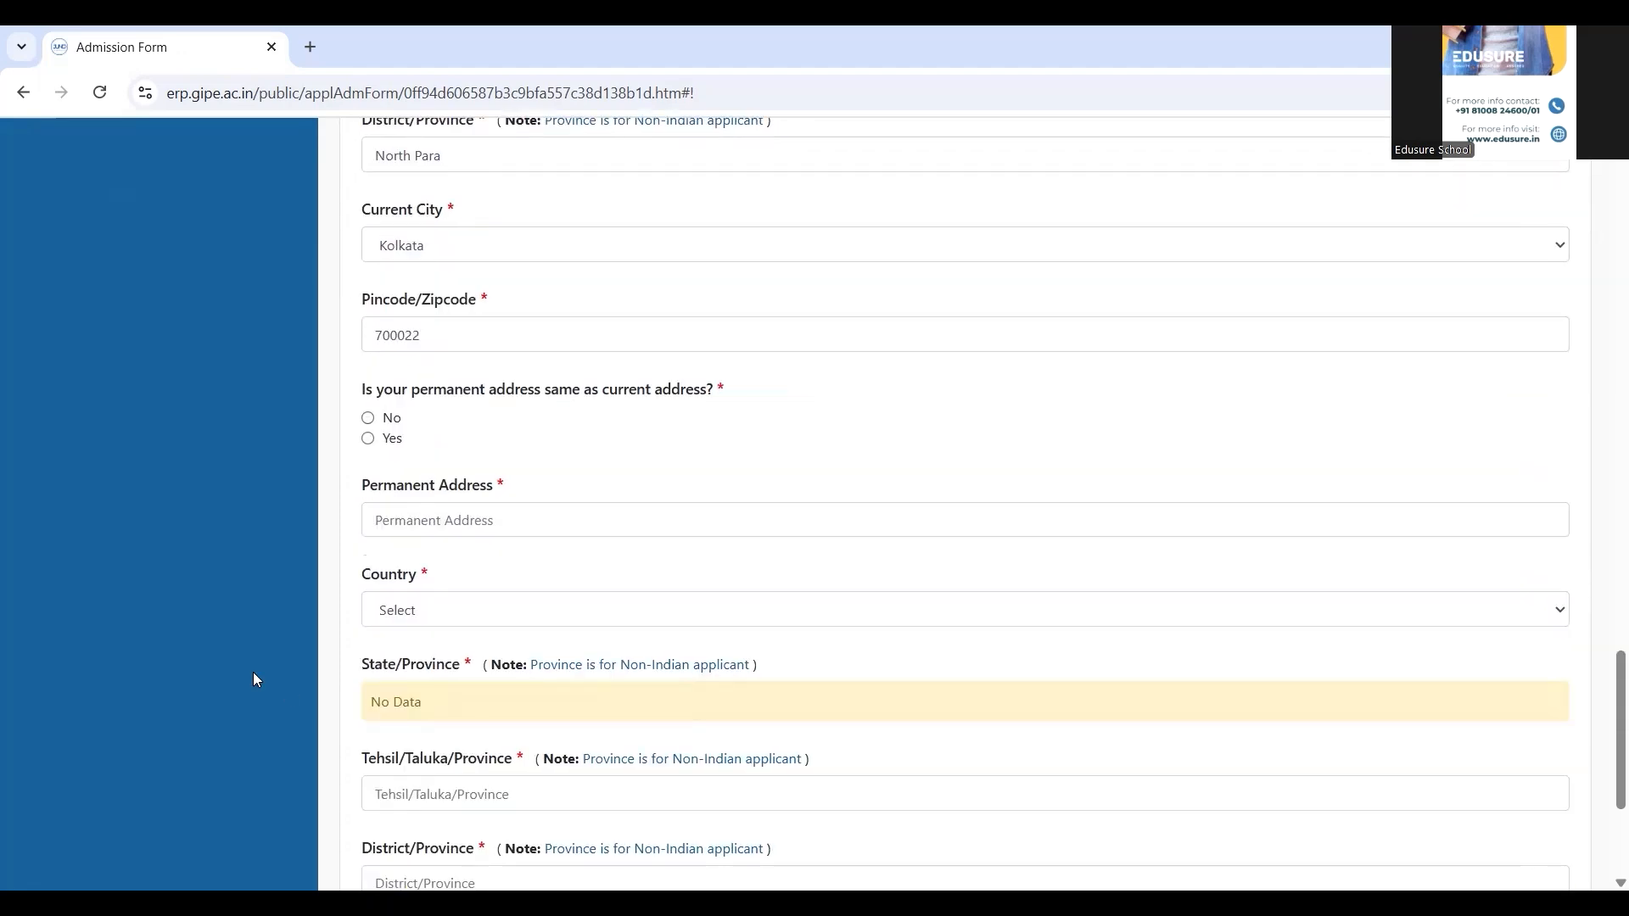
Mark the permanent address as same as current and save the Personal Details
left_click(371, 443)
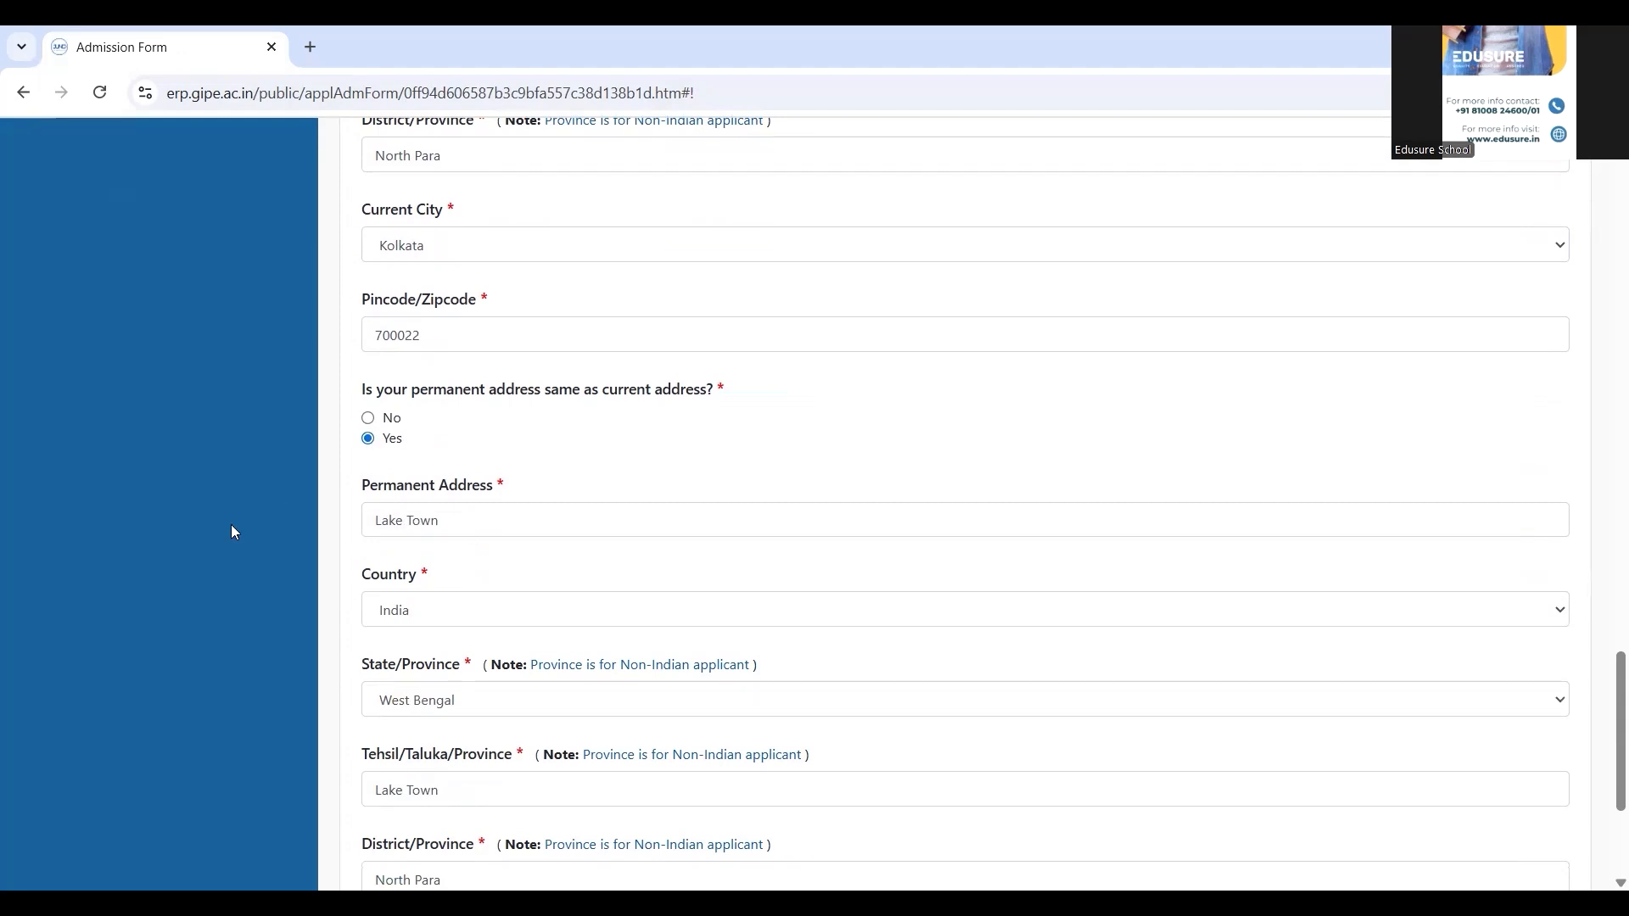
scroll(218, 538, "down", 4)
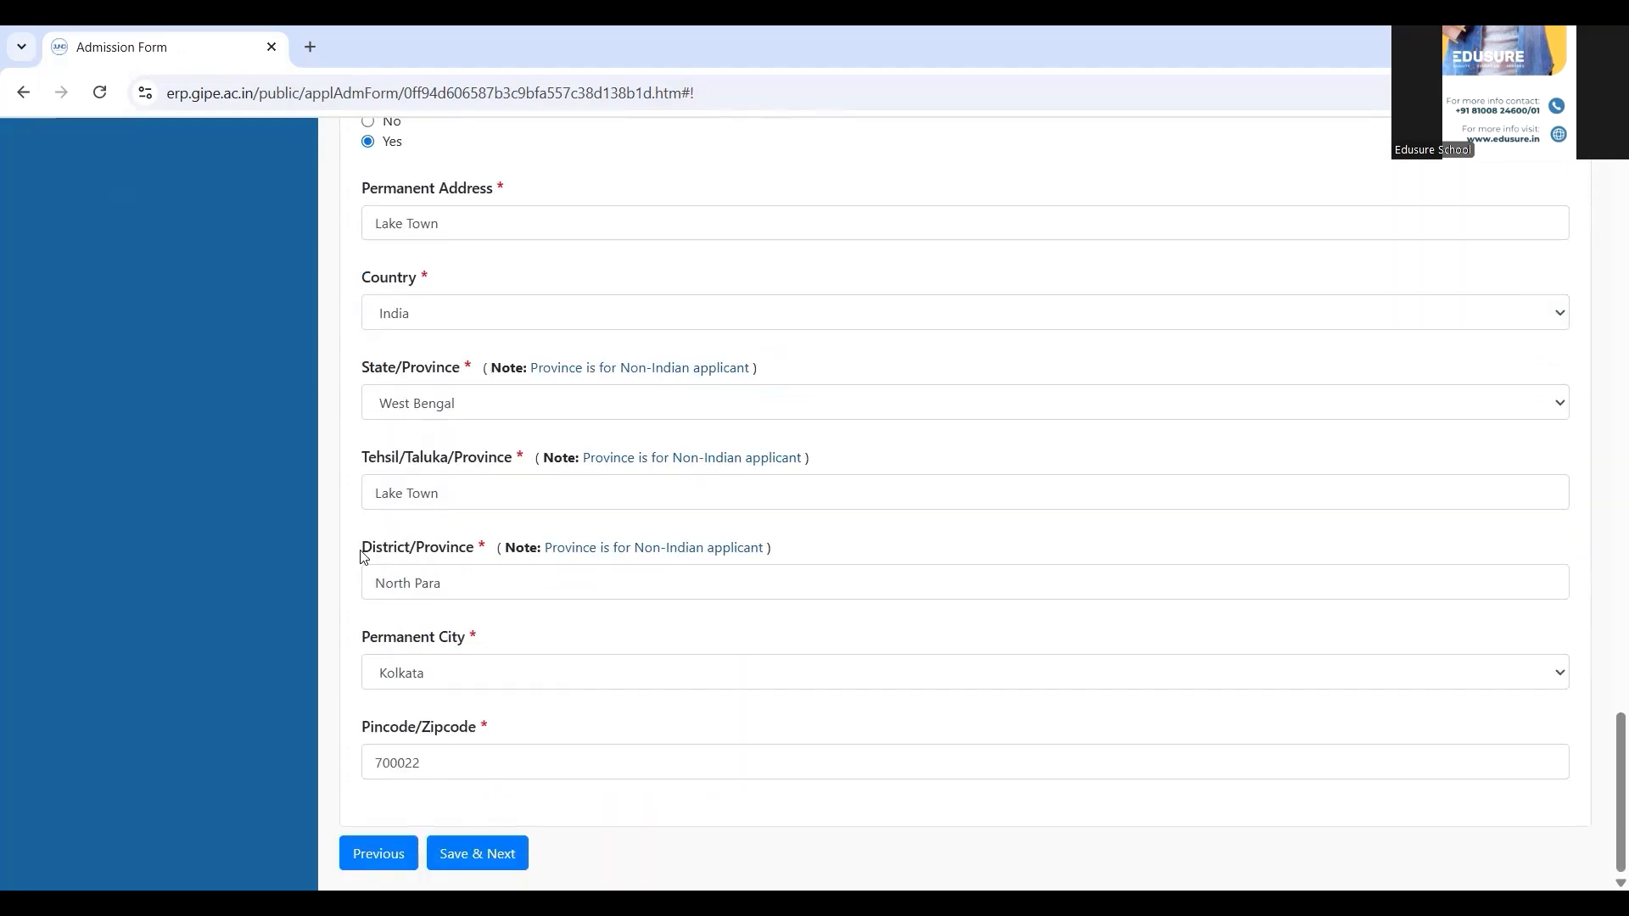
left_click(487, 854)
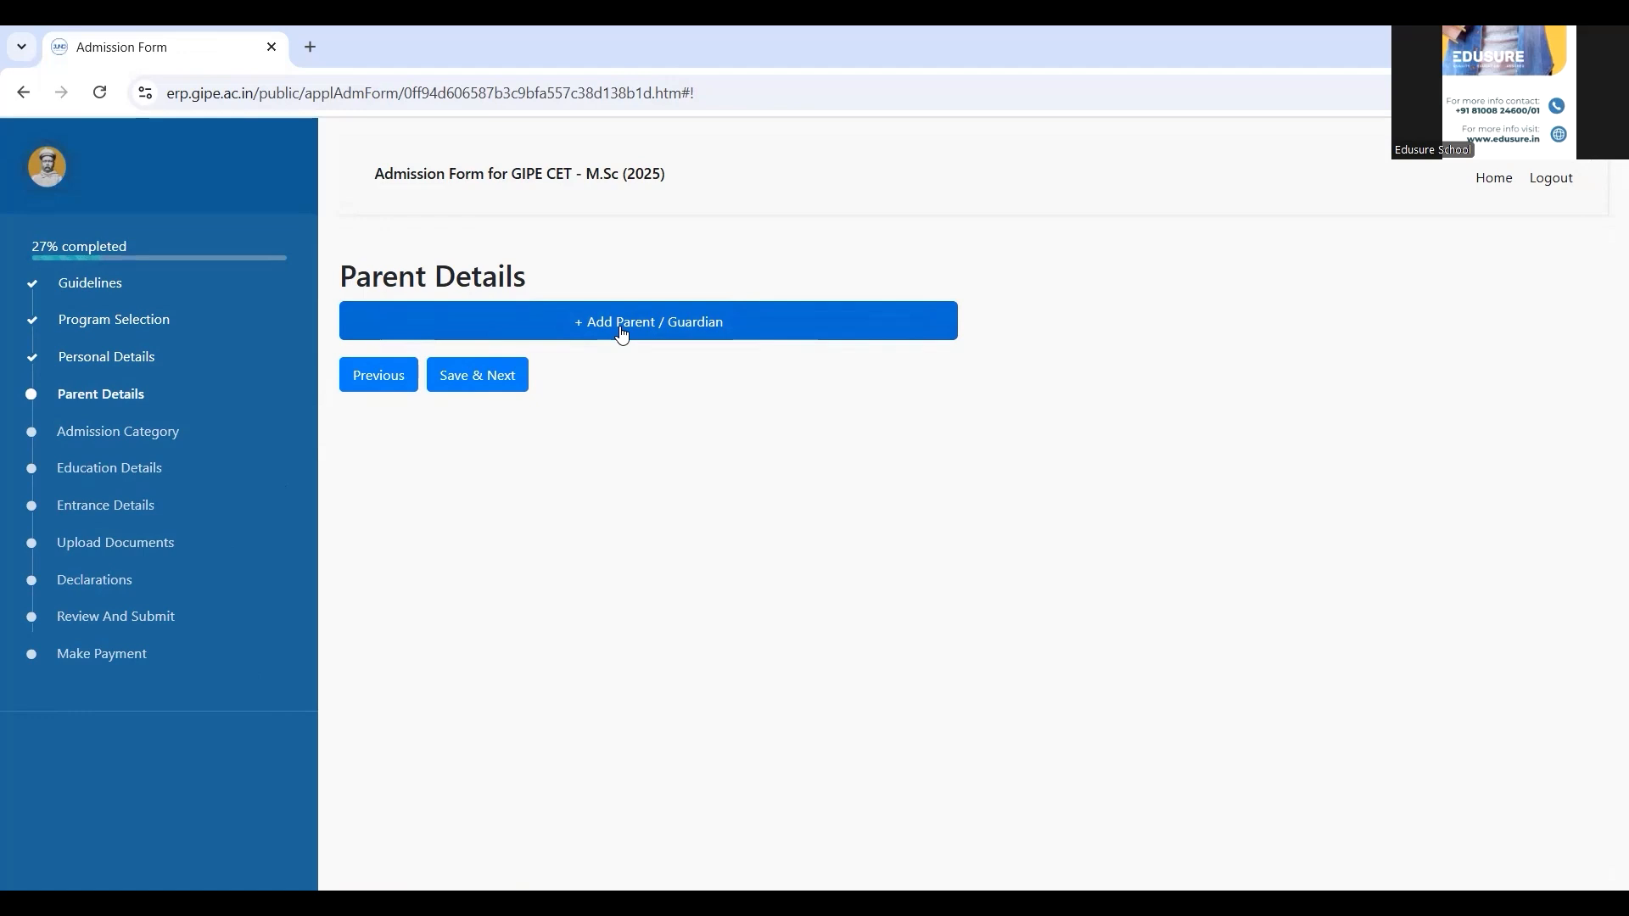
Add a Father's Details entry with his full name and 150000 annual income, then save
left_click(622, 334)
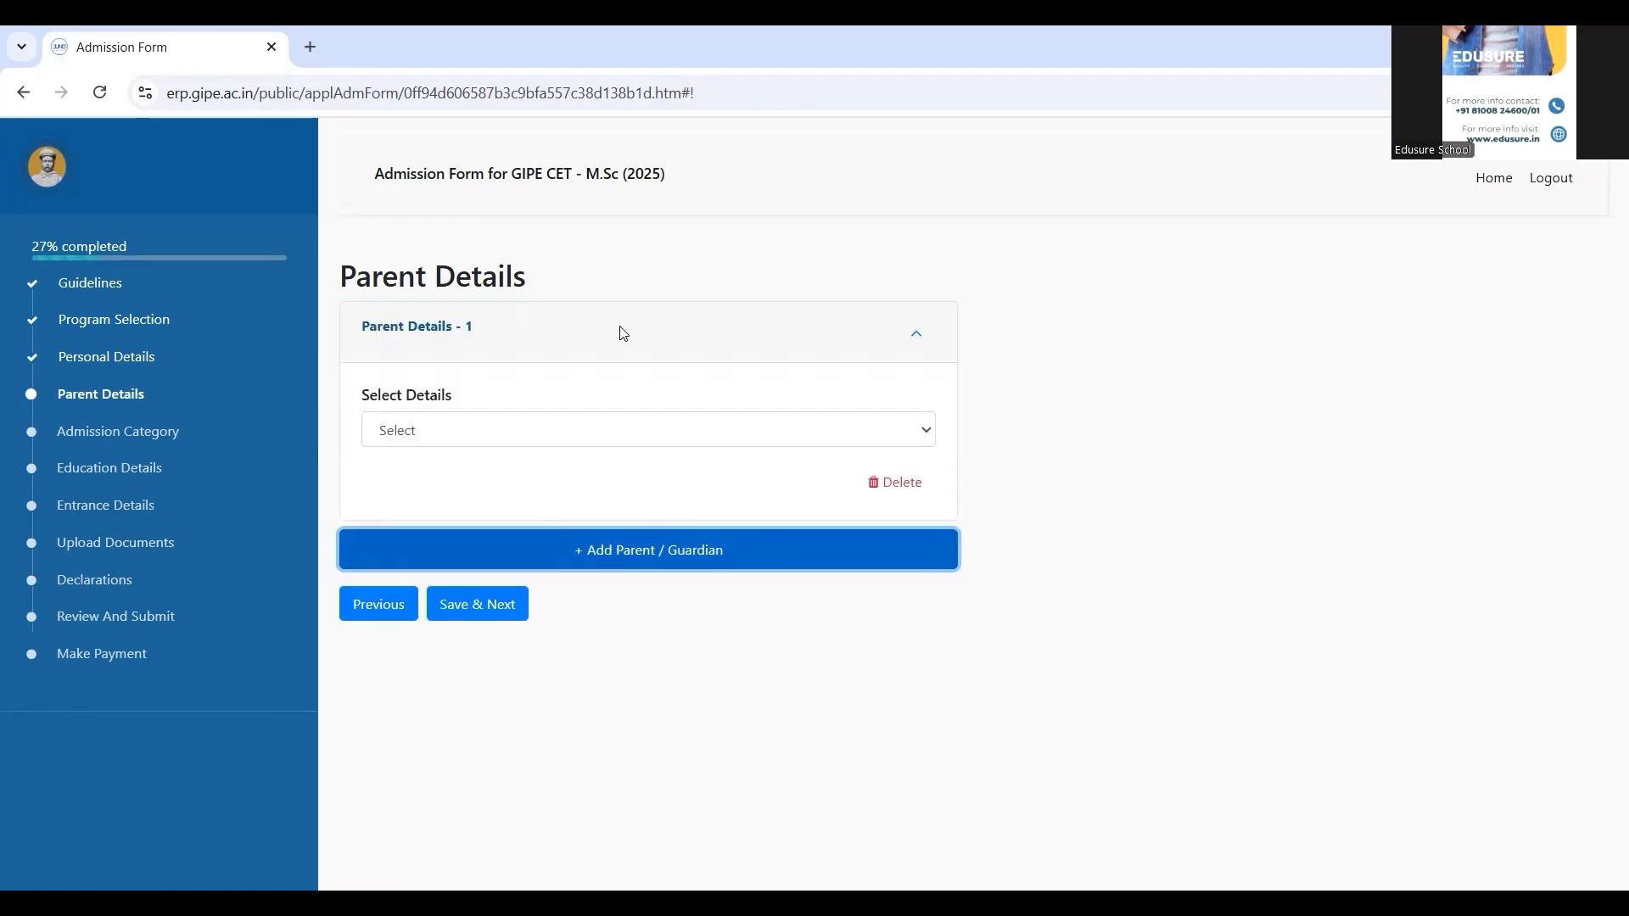
left_click(526, 434)
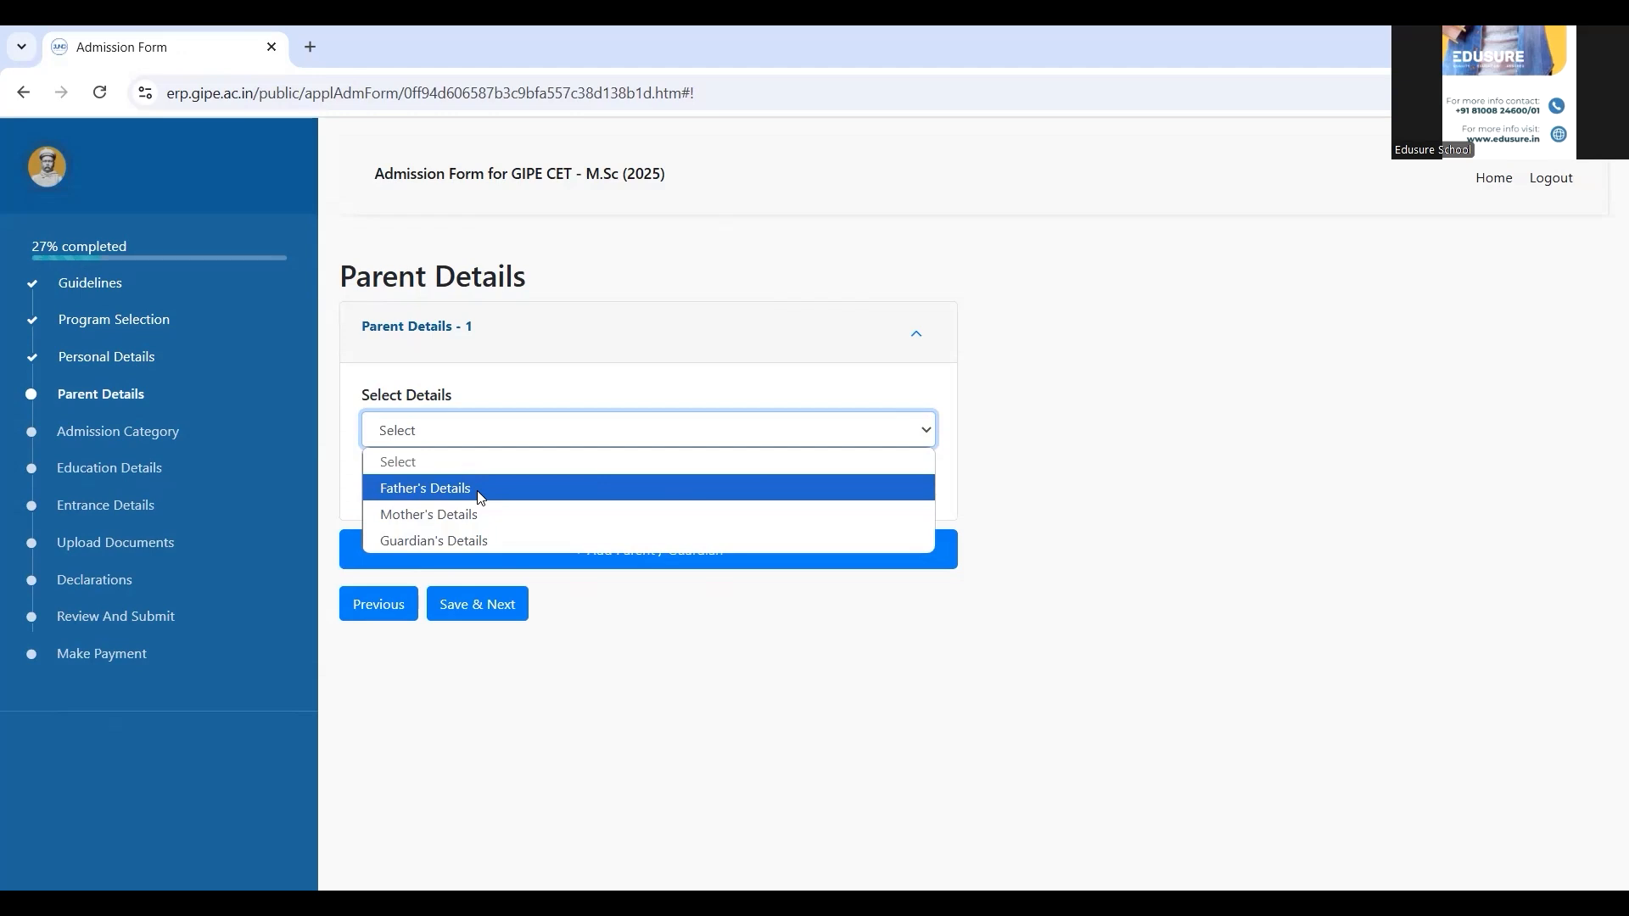
left_click(480, 490)
left_click(468, 504)
type("Samkith")
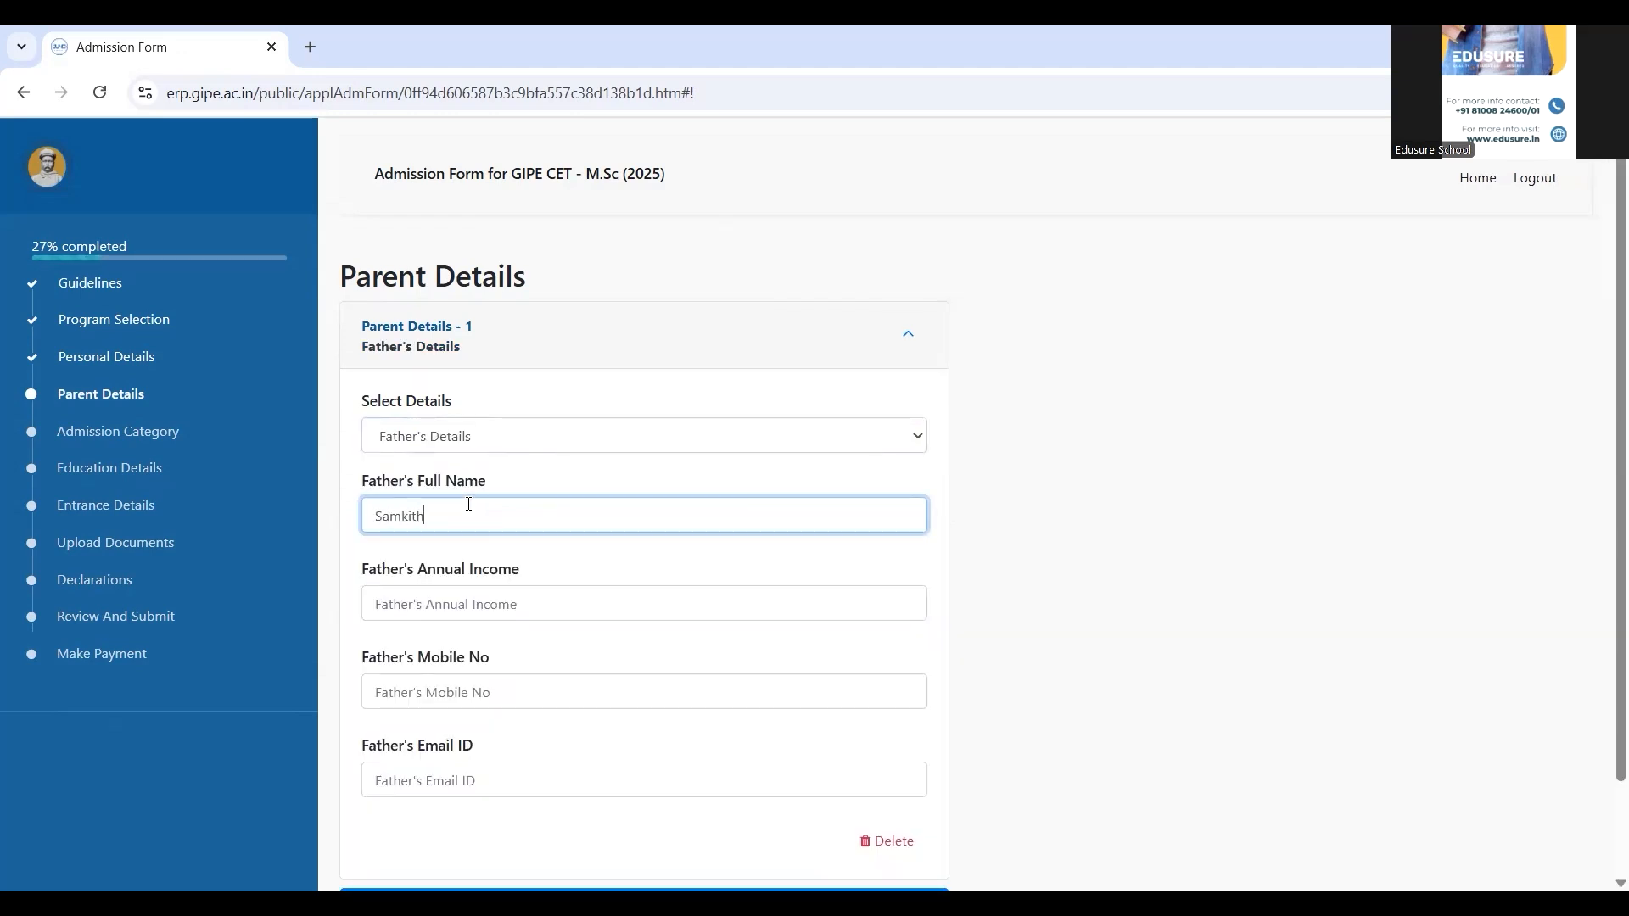
key("Tab")
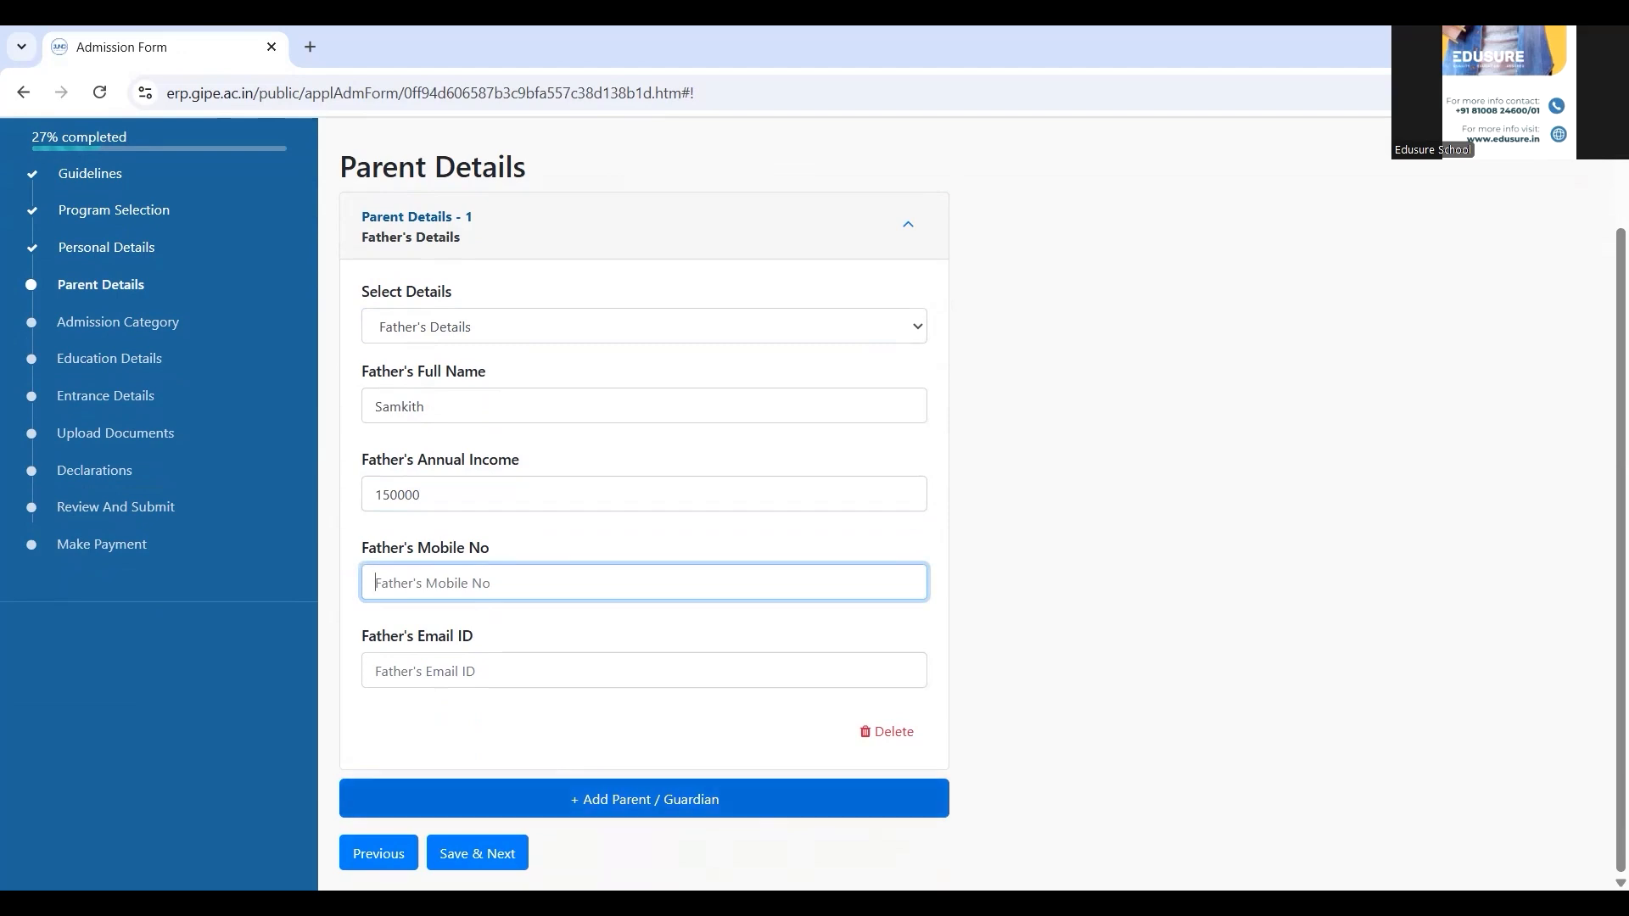
left_click(451, 855)
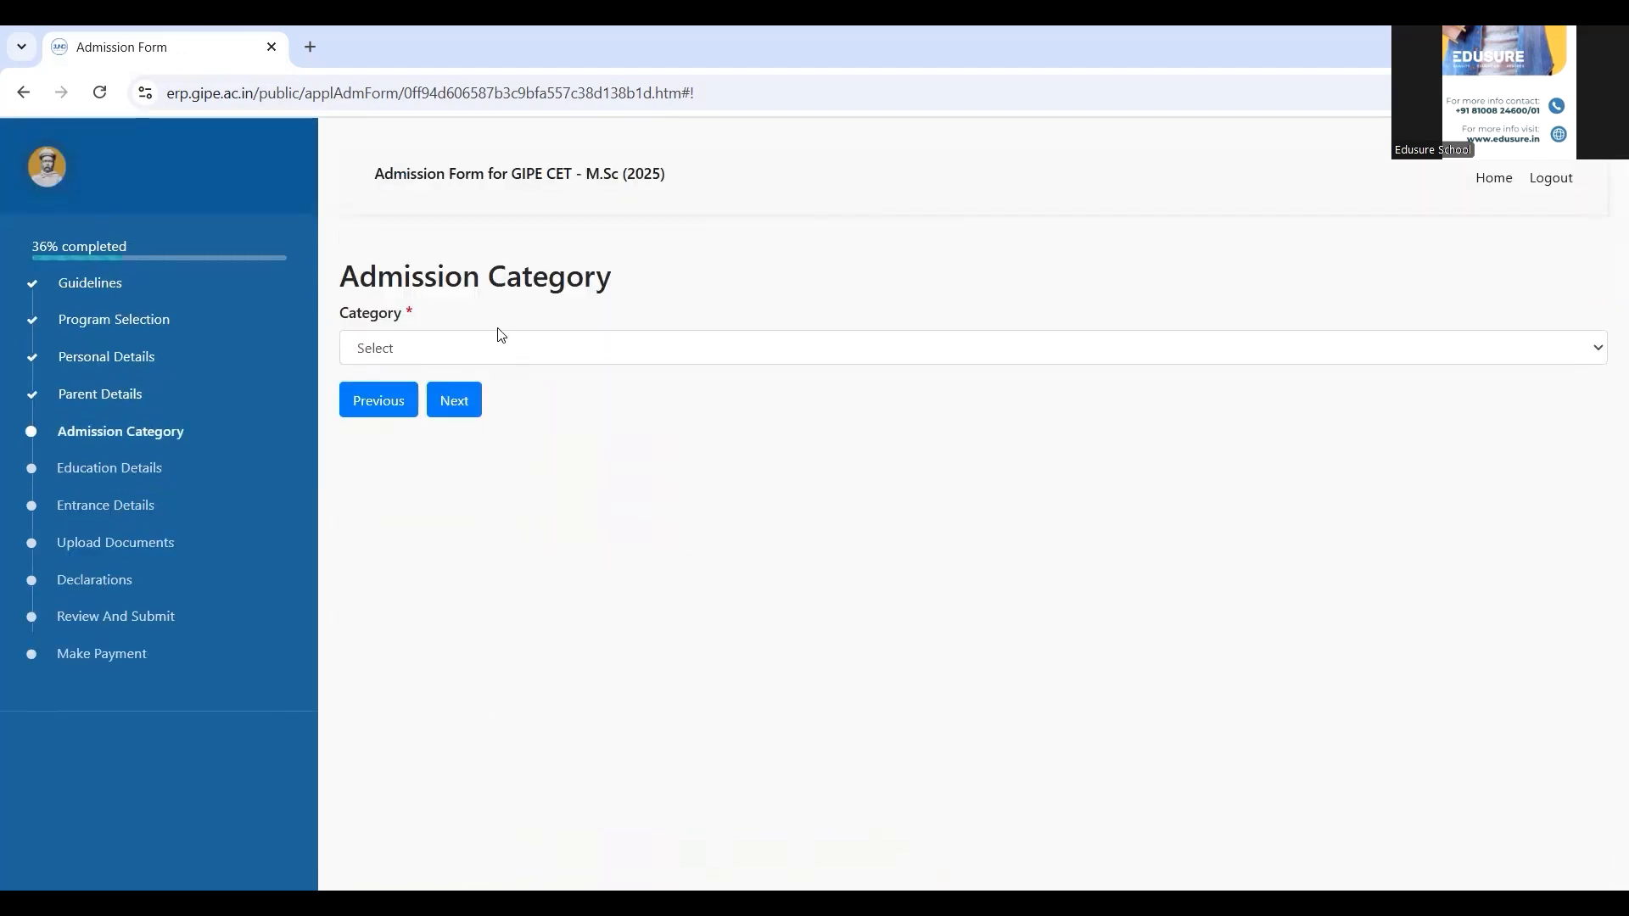
Choose Open as the admission category and save it
left_click(497, 358)
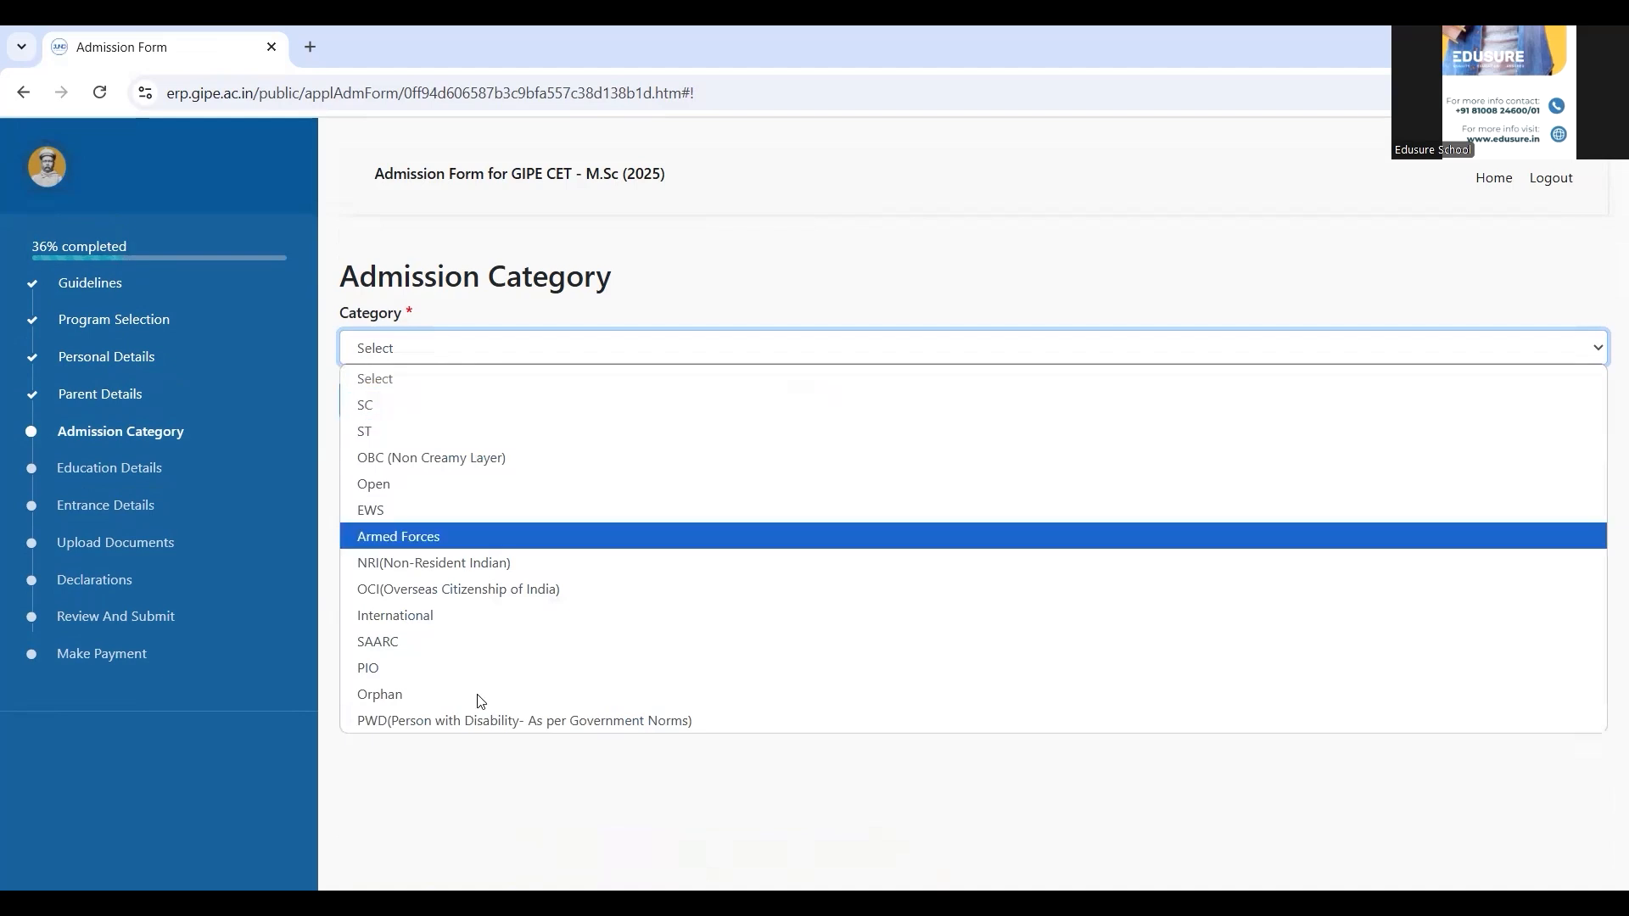
left_click(488, 490)
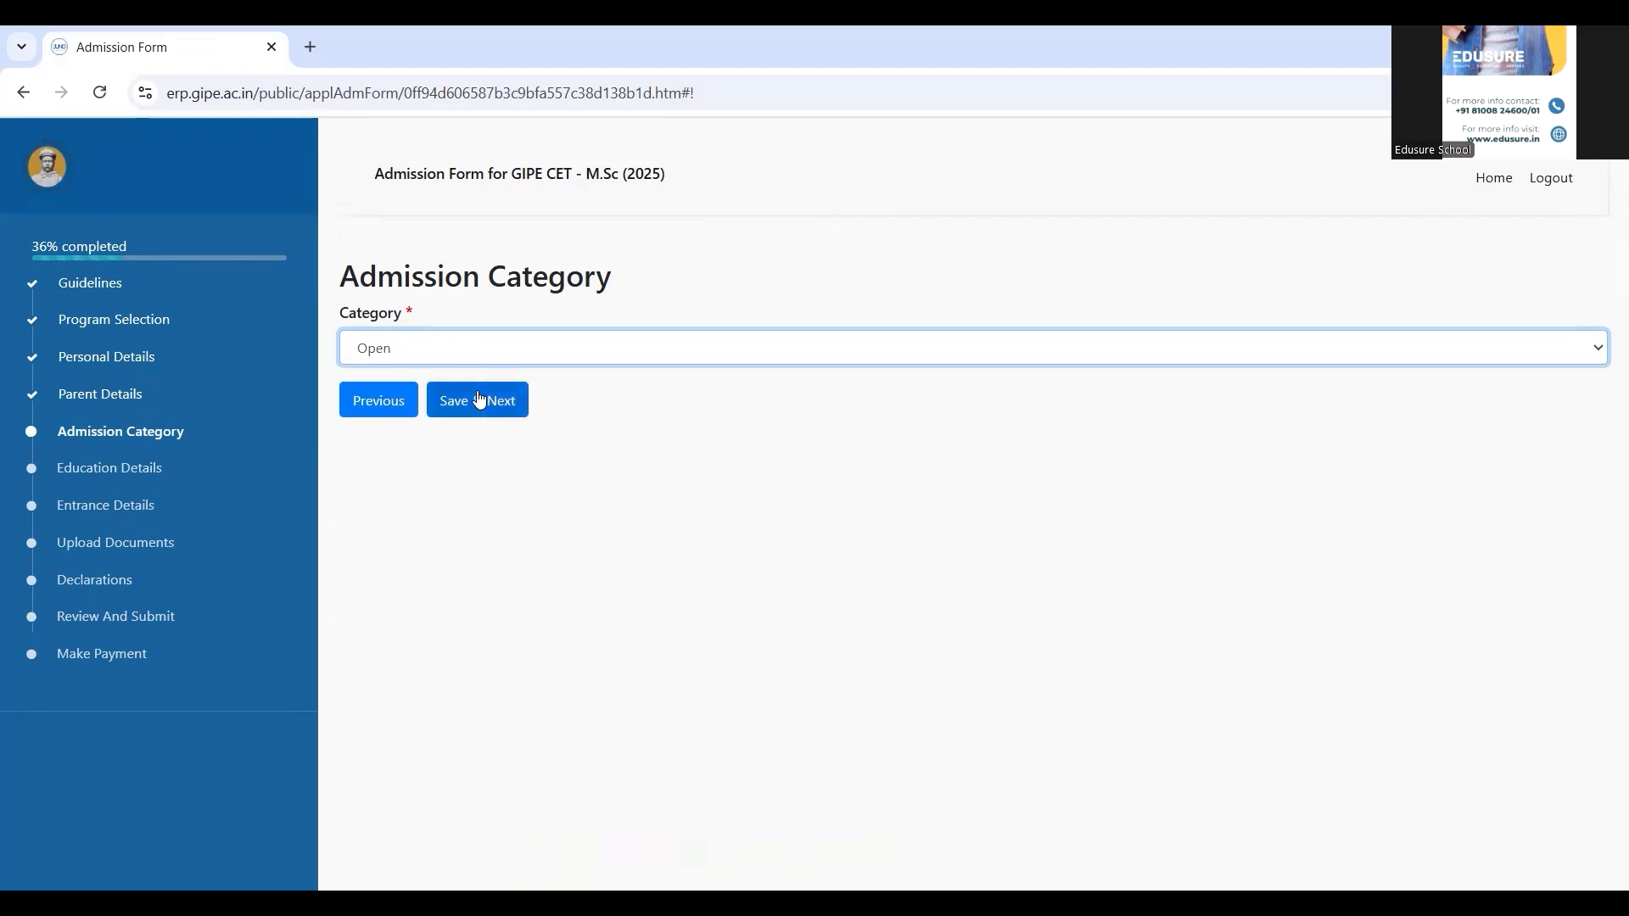
left_click(476, 400)
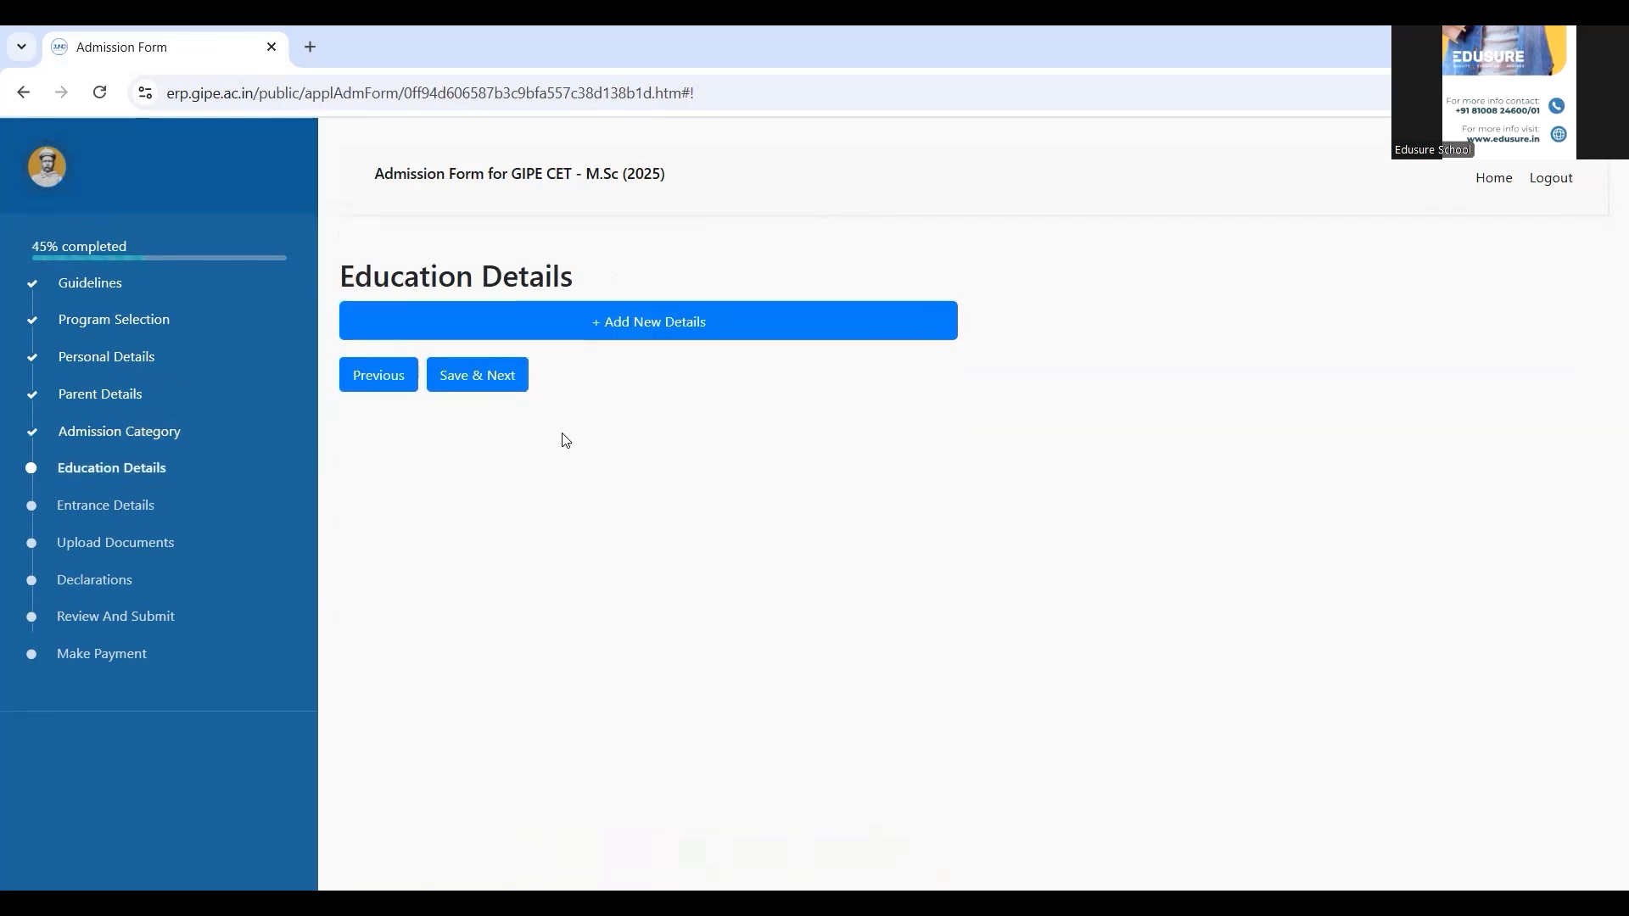
Add a 10th/Secondary School Certificate entry with board CBSE and english medium
left_click(572, 326)
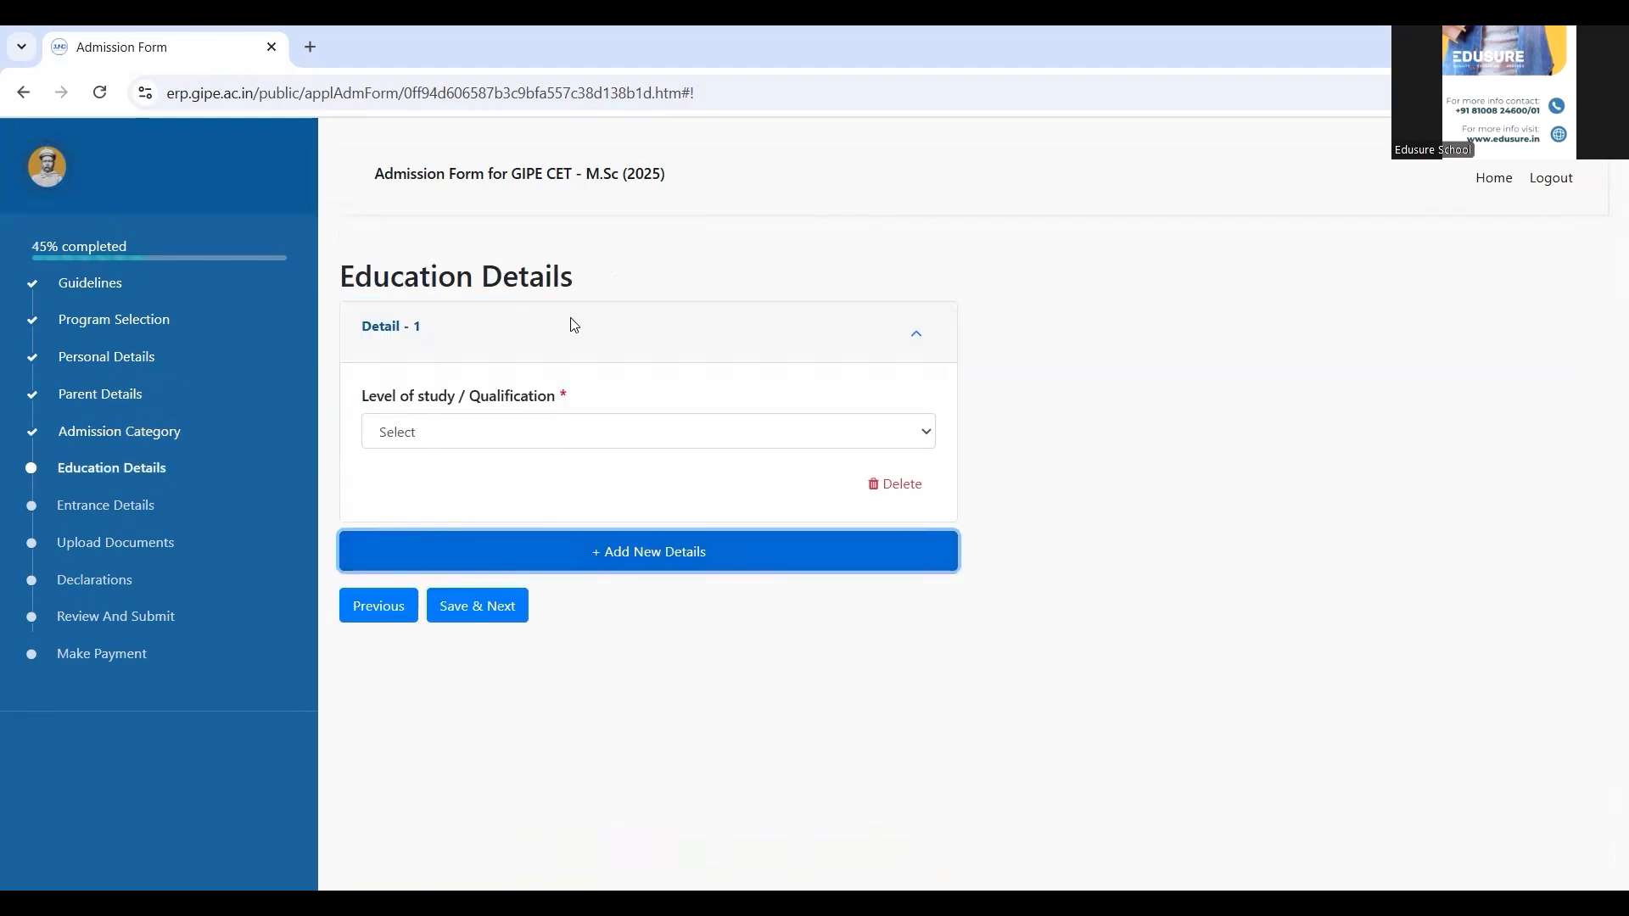
left_click(549, 446)
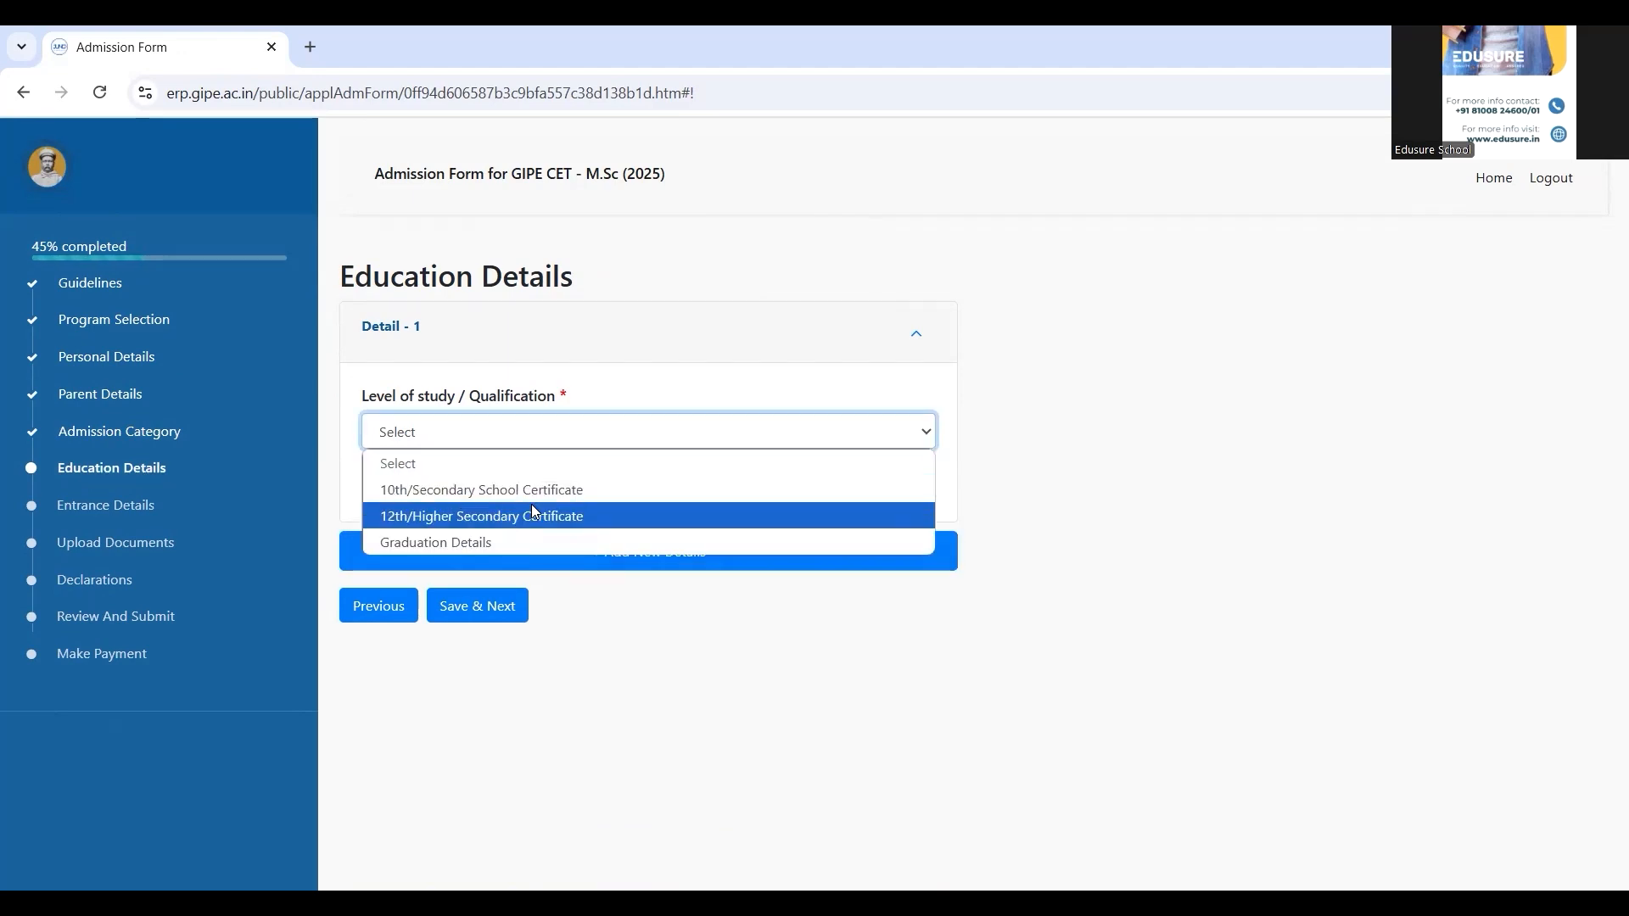
left_click(533, 490)
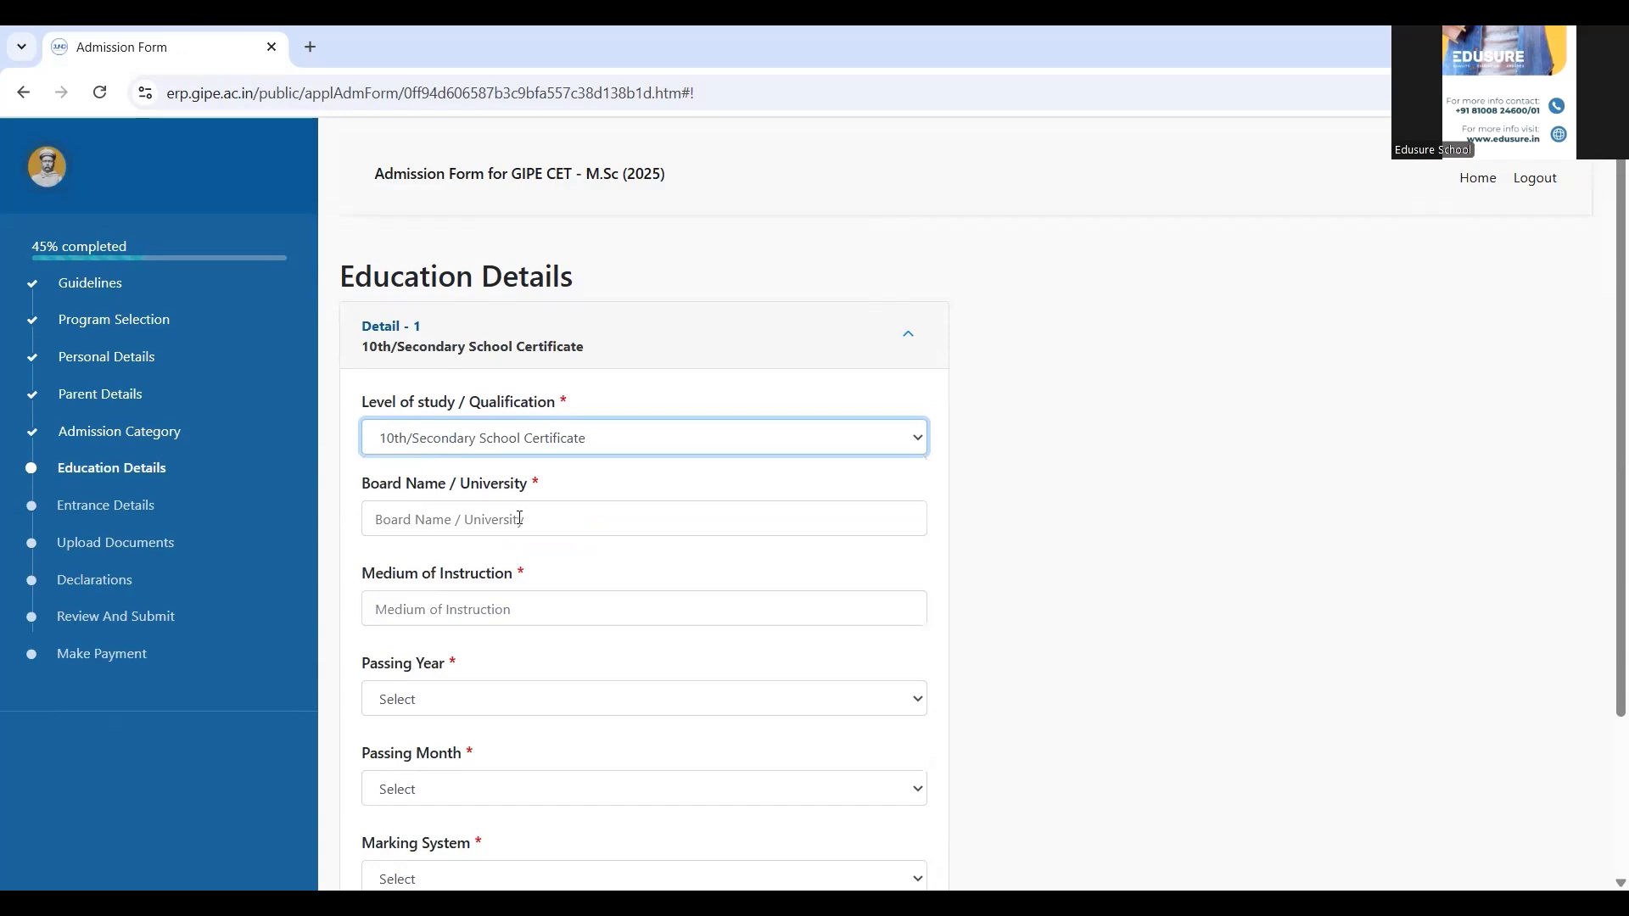
left_click(519, 519)
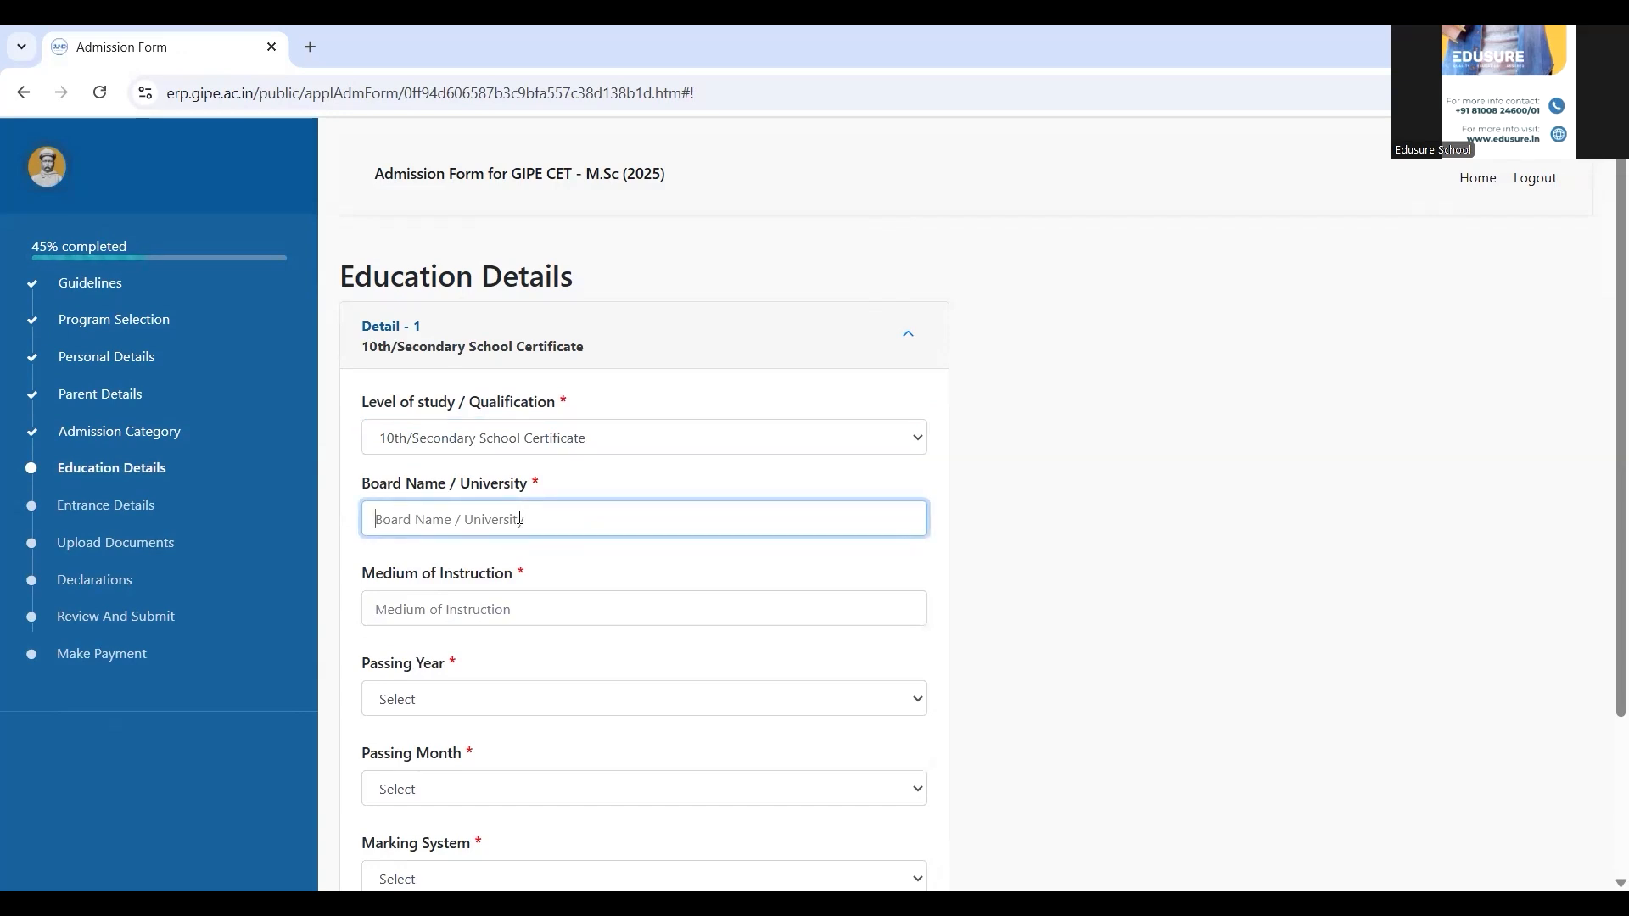
type("CBSE")
key("Tab")
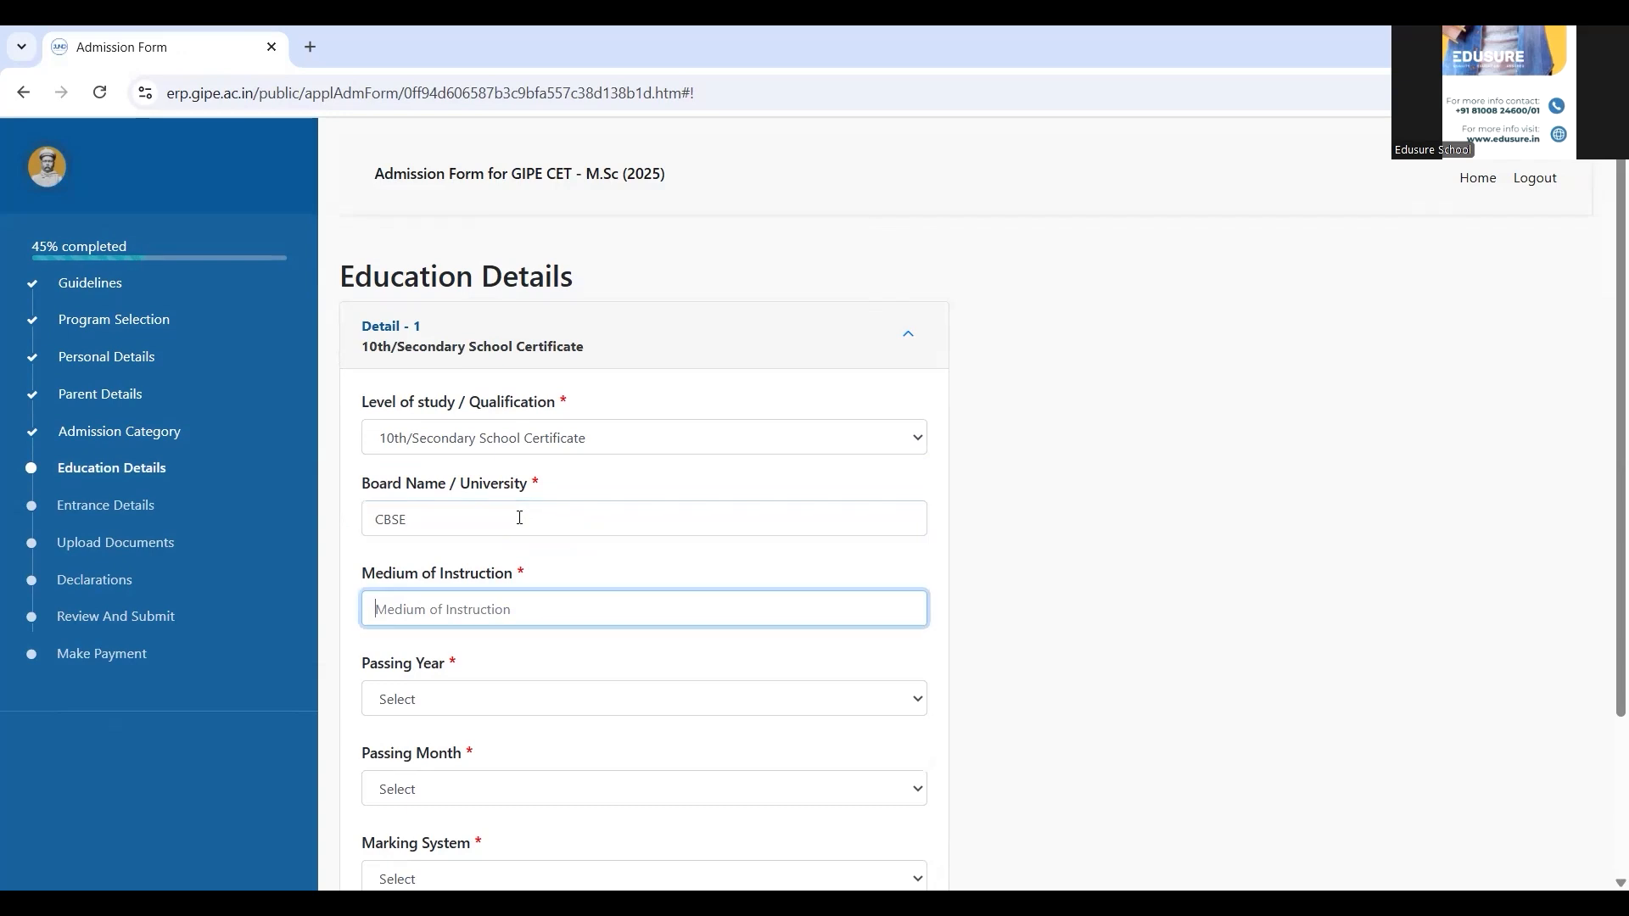
type("english")
key("Tab")
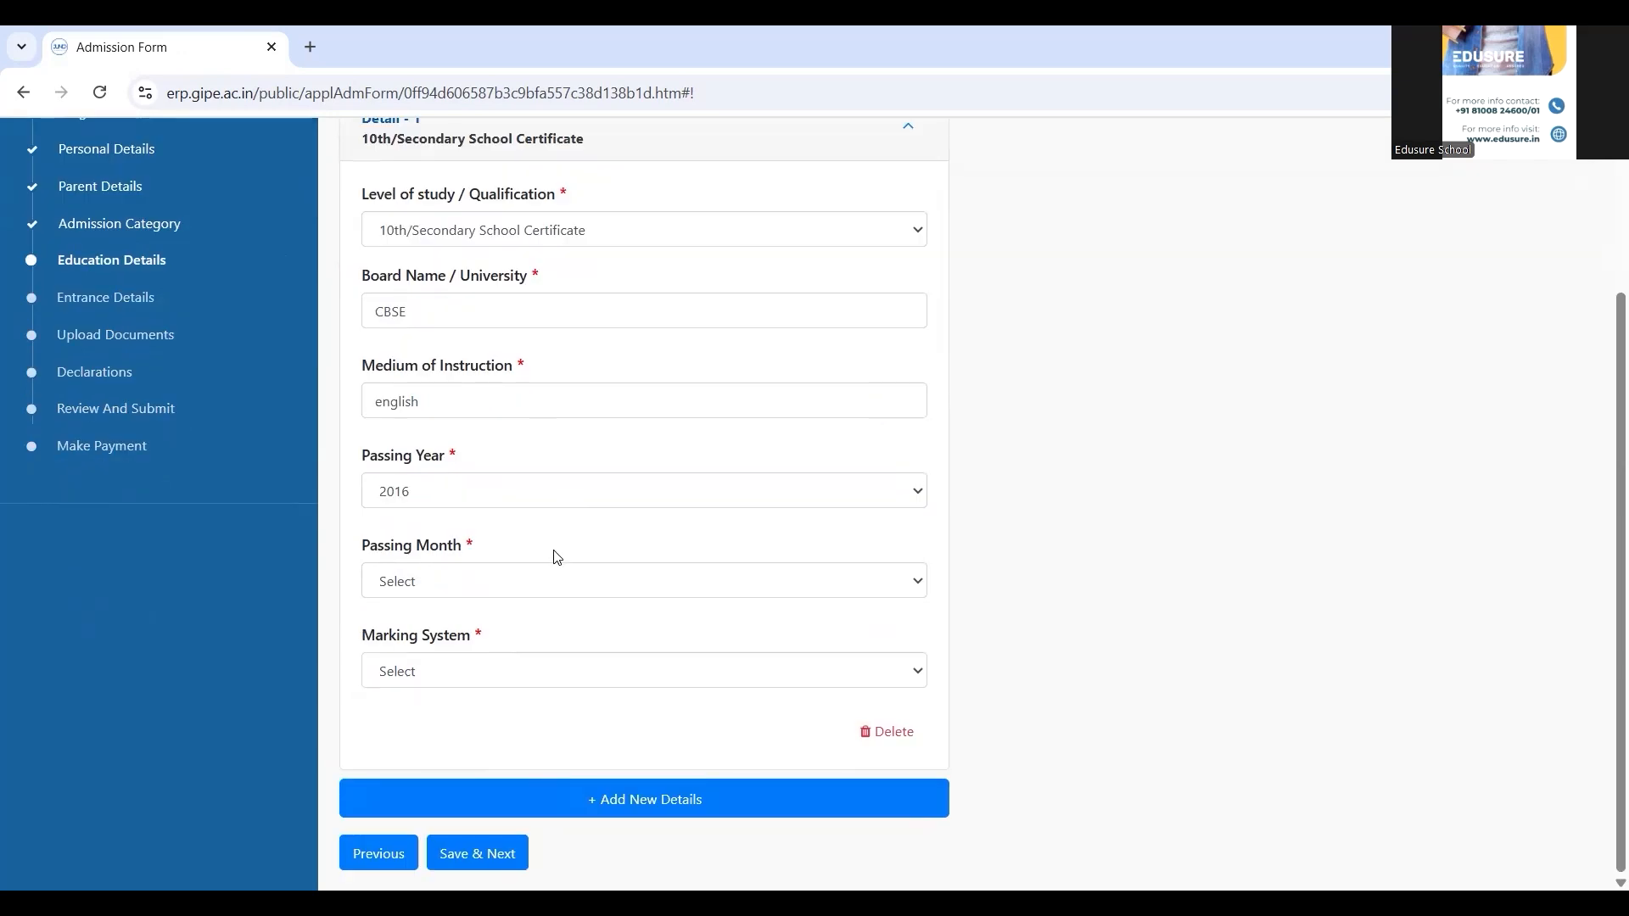
Set passing May 2017, Percent System, and marks 400 out of 450 (88.89%)
left_click(541, 482)
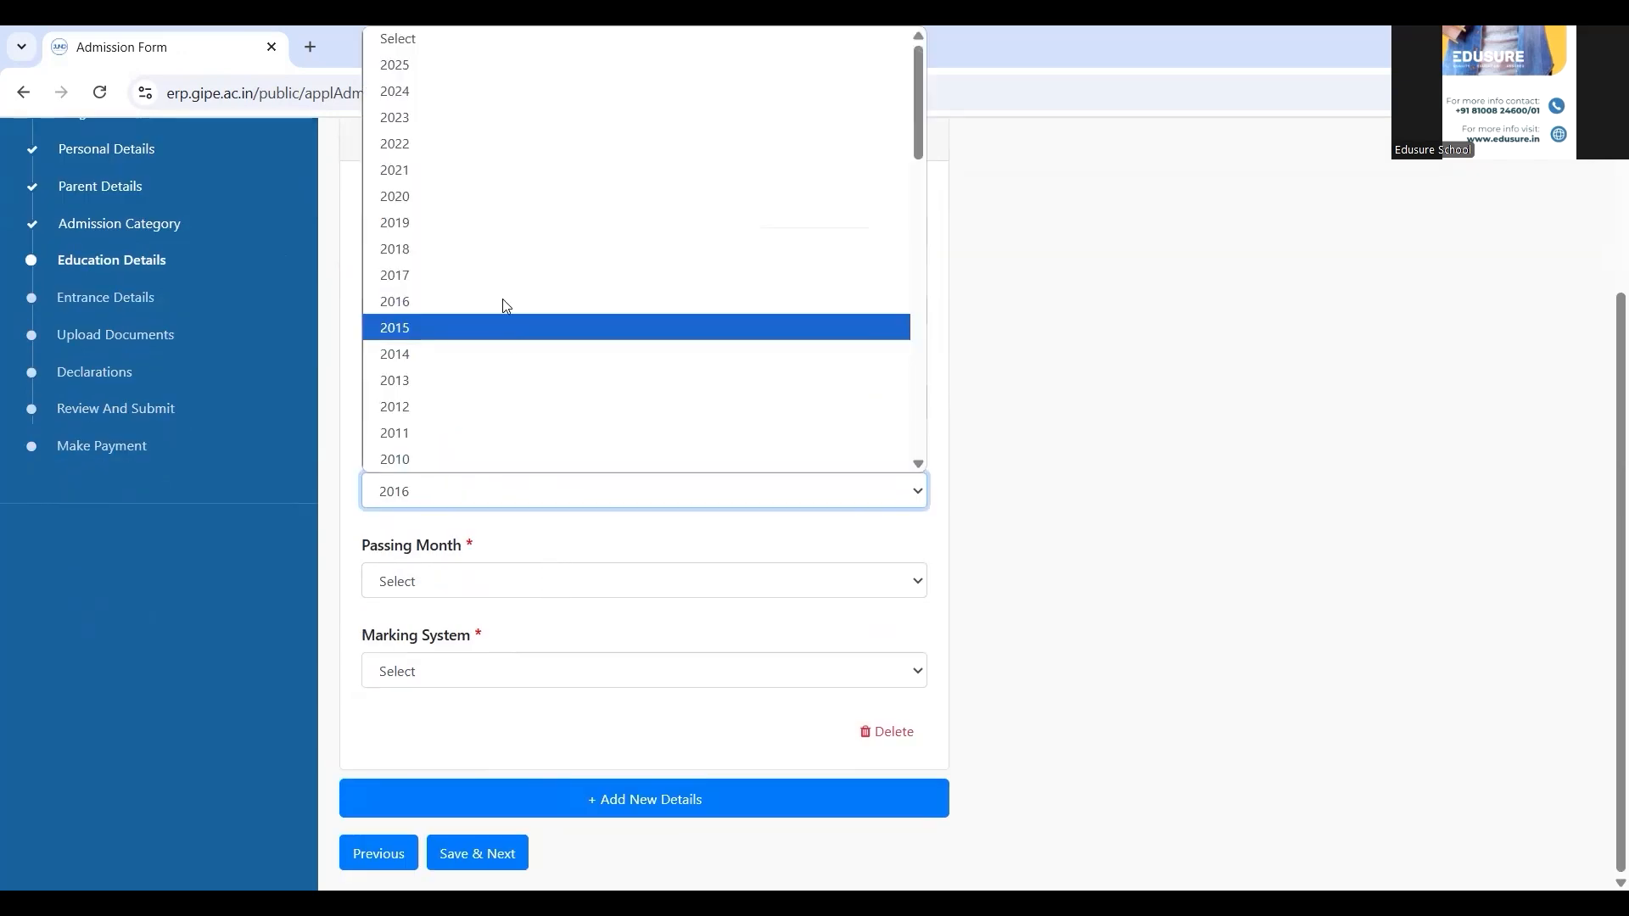
left_click(499, 280)
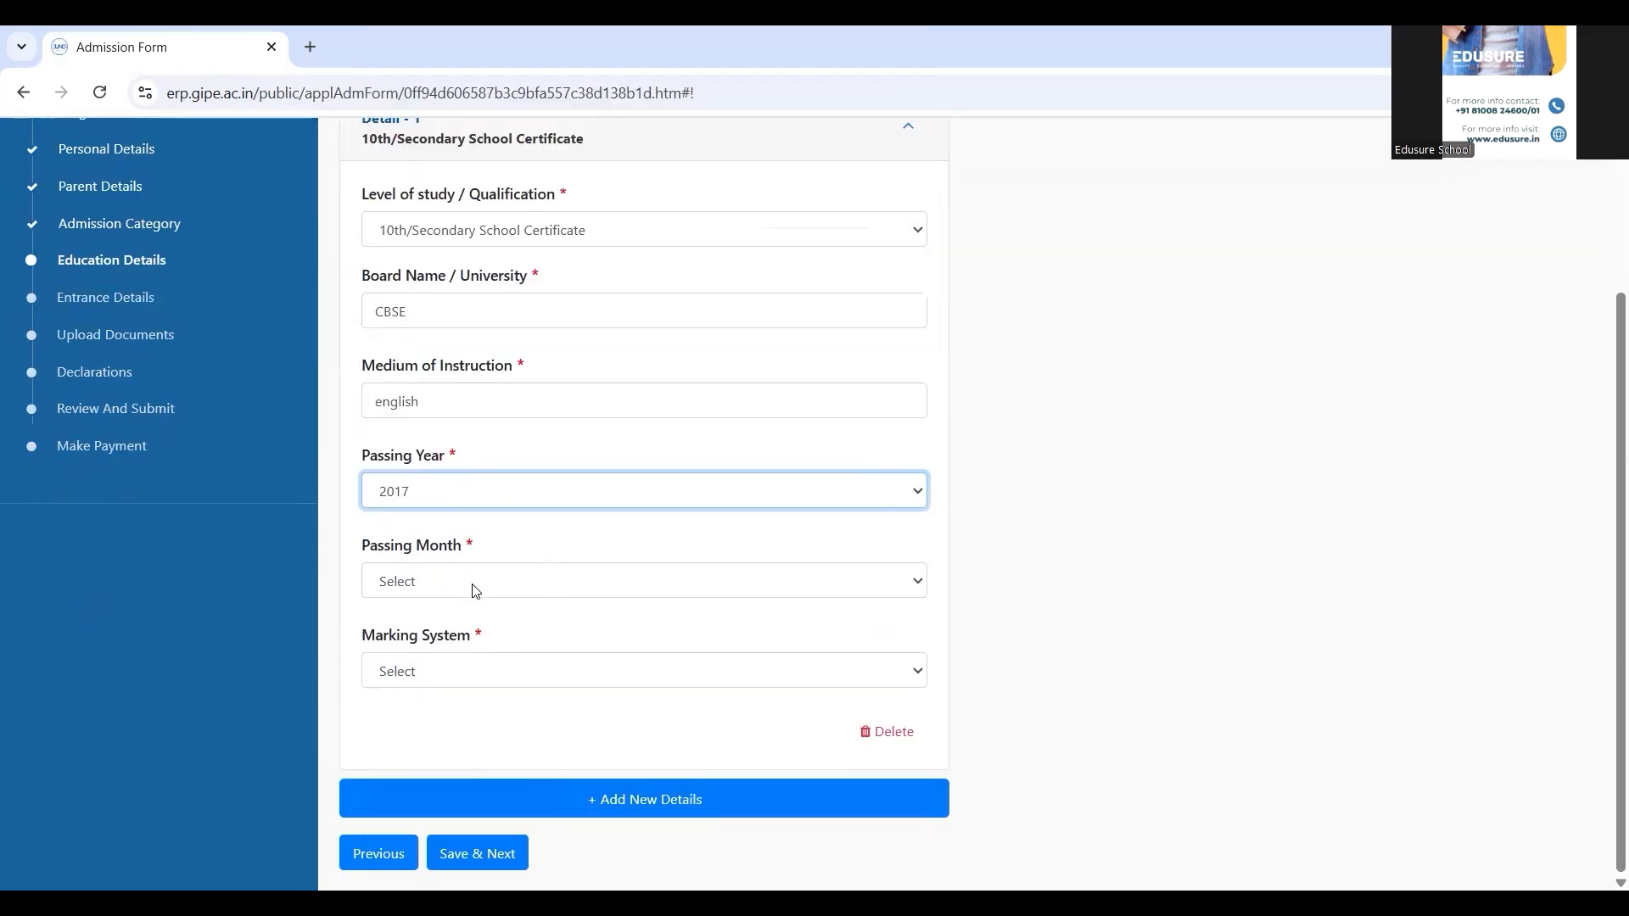
left_click(476, 591)
left_click(476, 378)
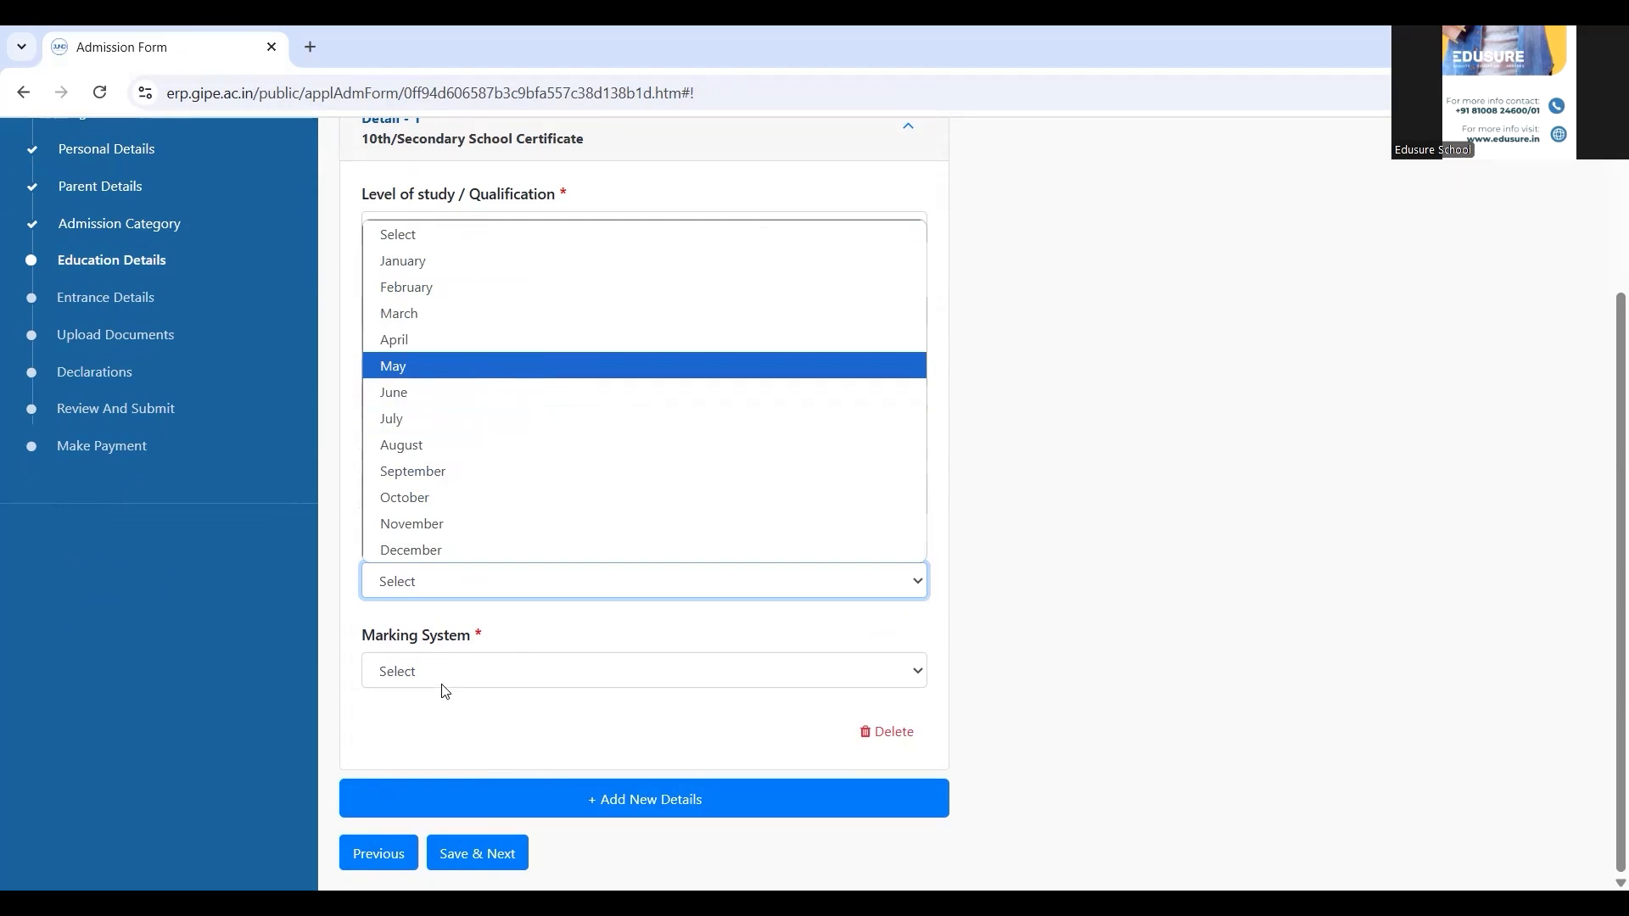
left_click(442, 684)
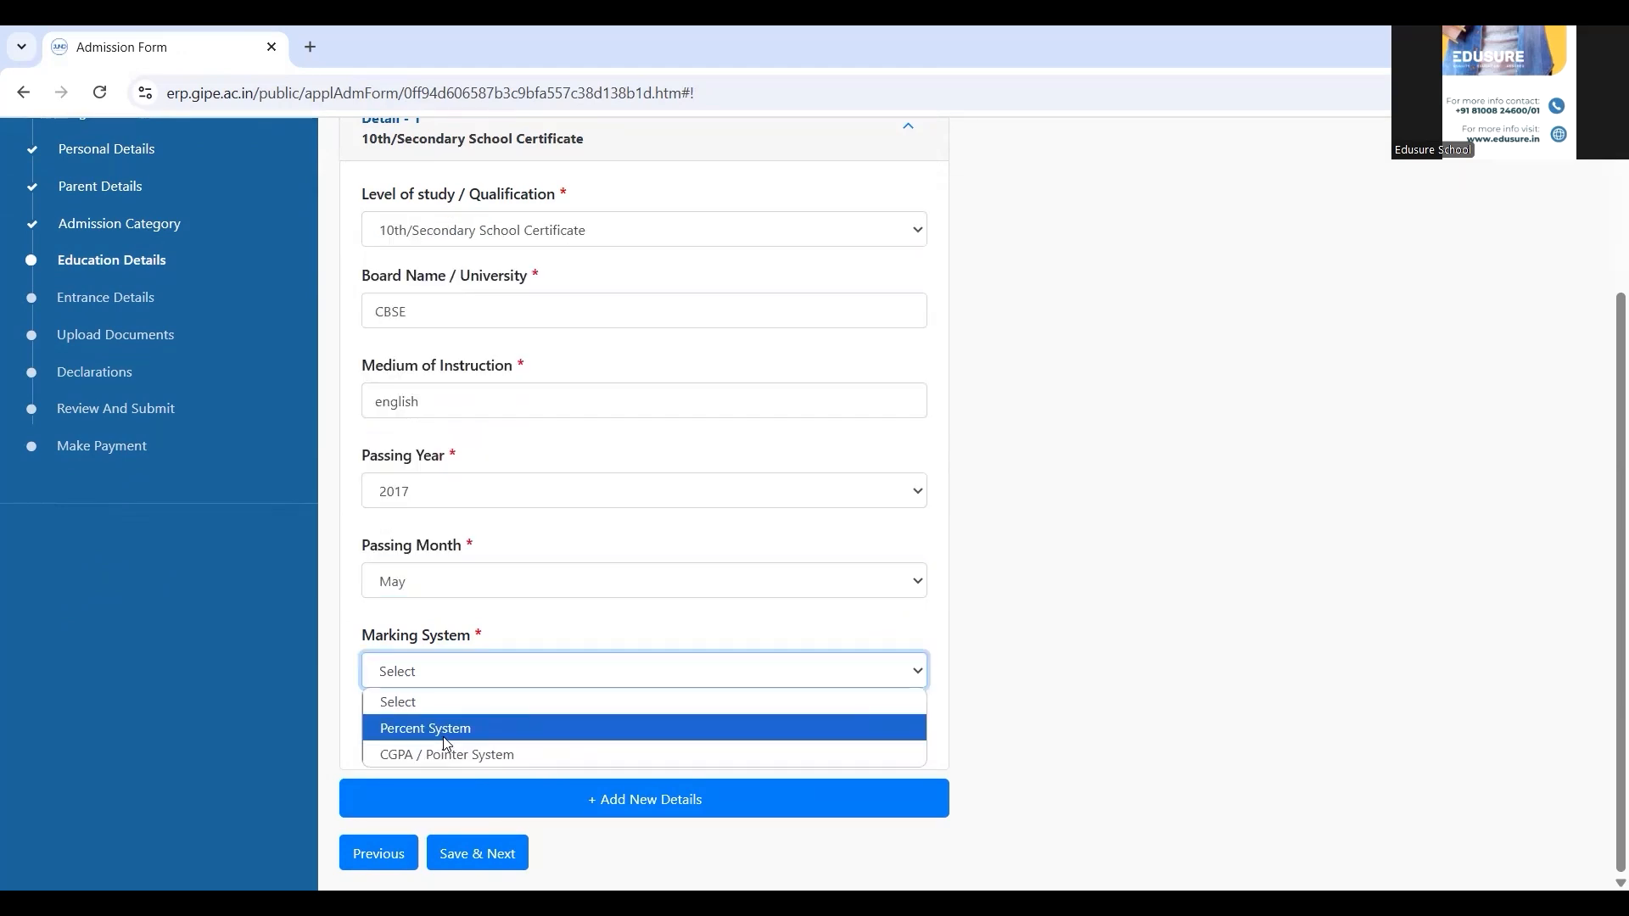
left_click(446, 743)
left_click(542, 761)
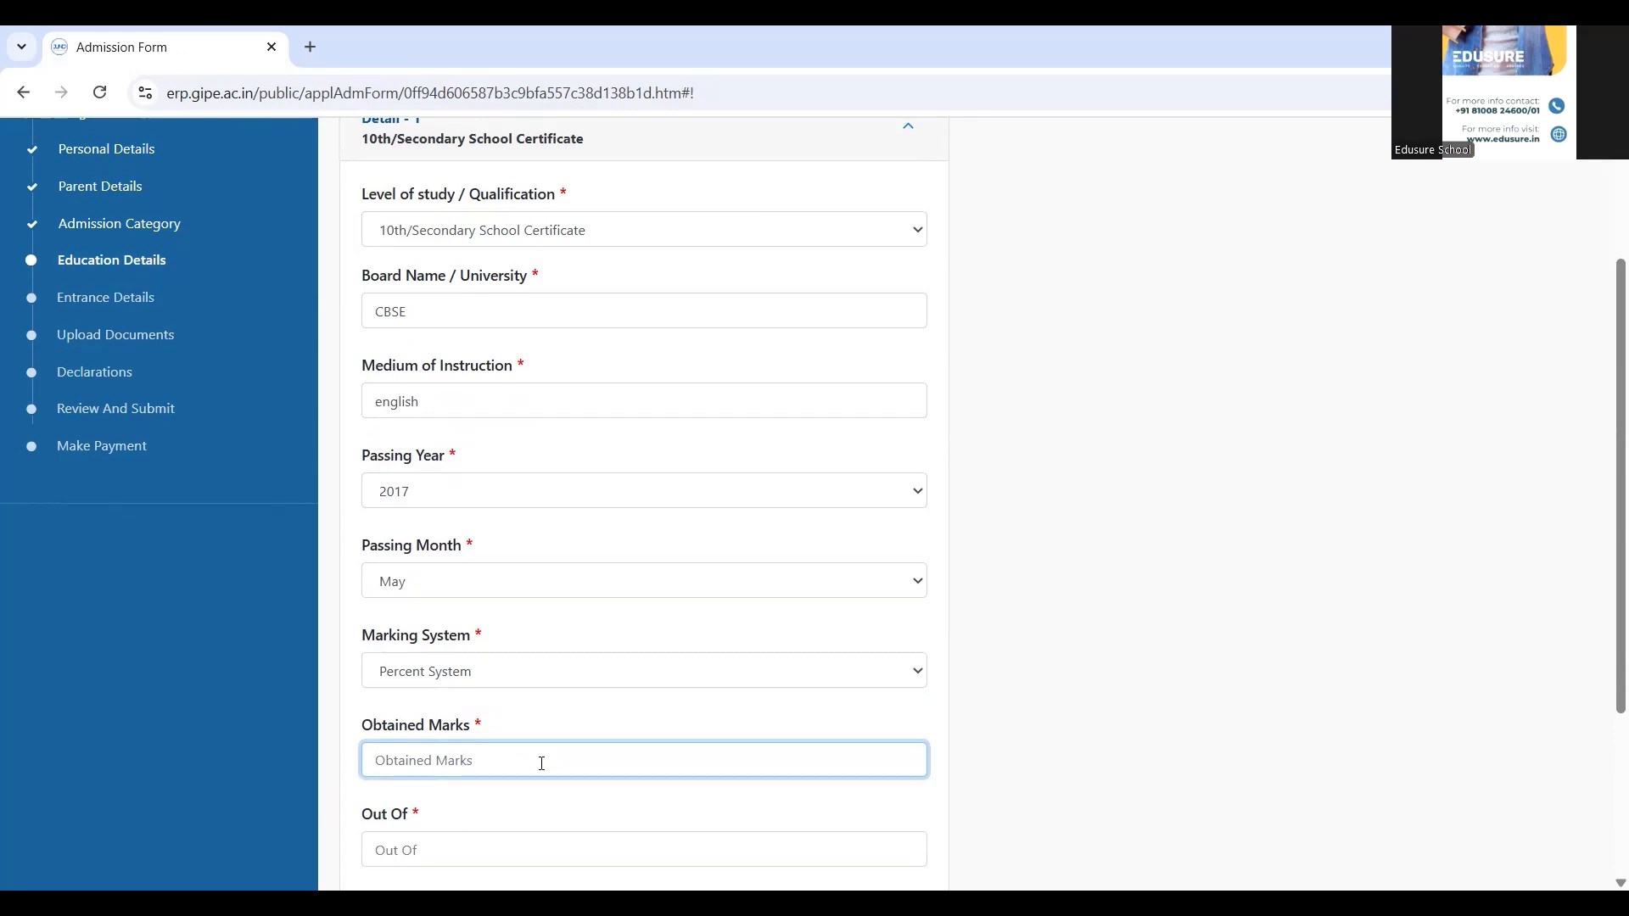
type("400")
key("Tab")
type("450")
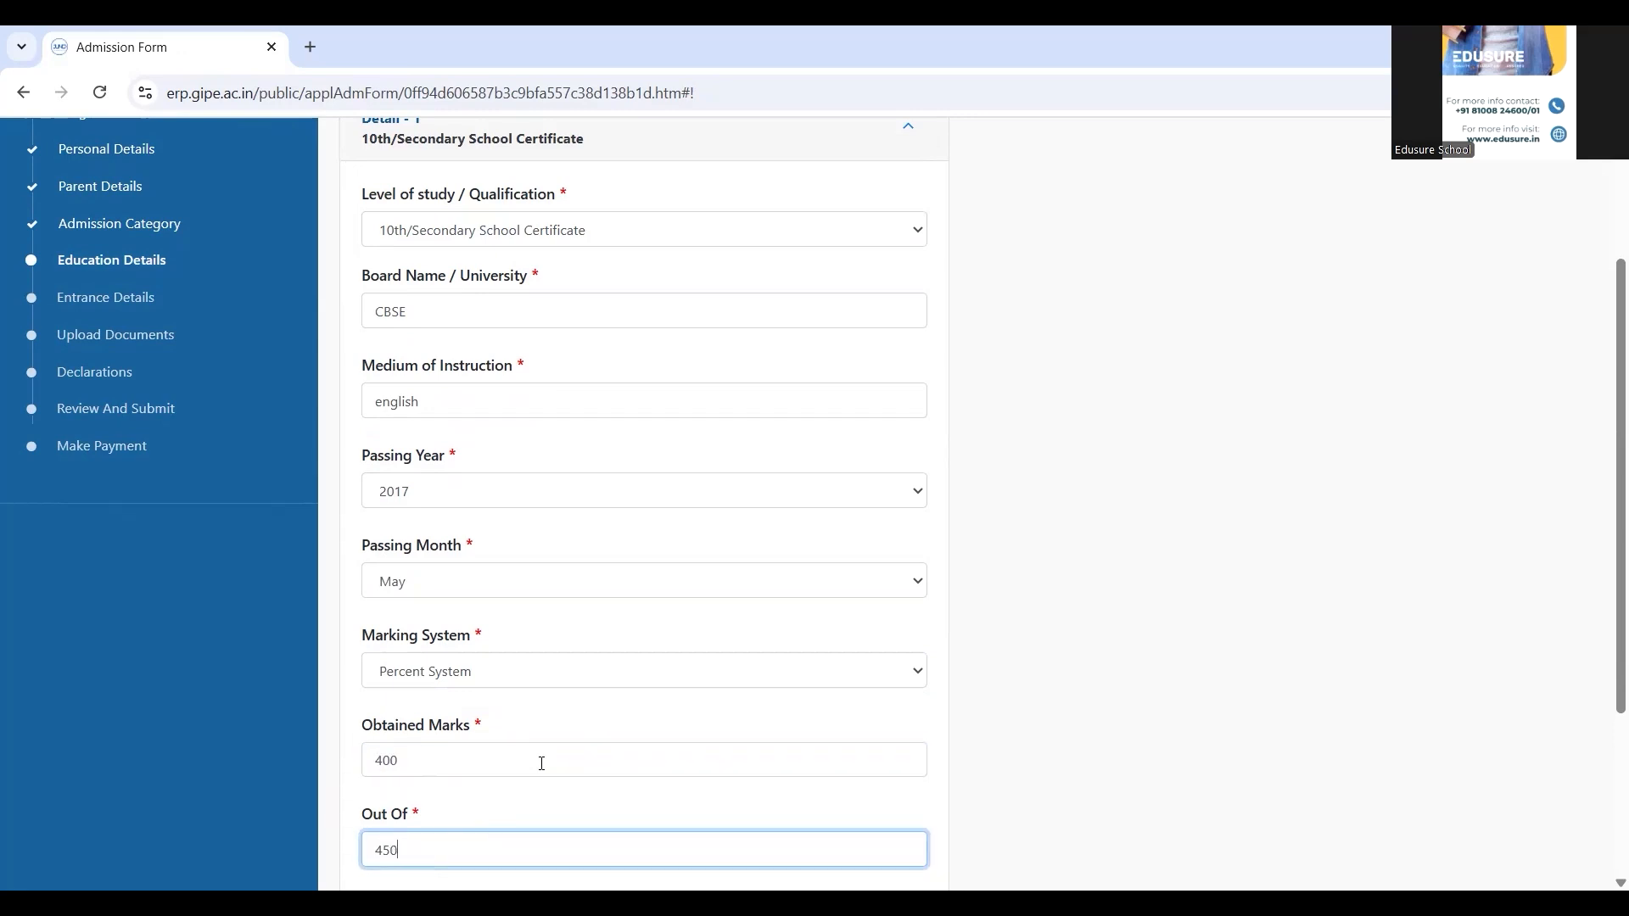
left_click(1059, 754)
scroll(1060, 754, "down", 3)
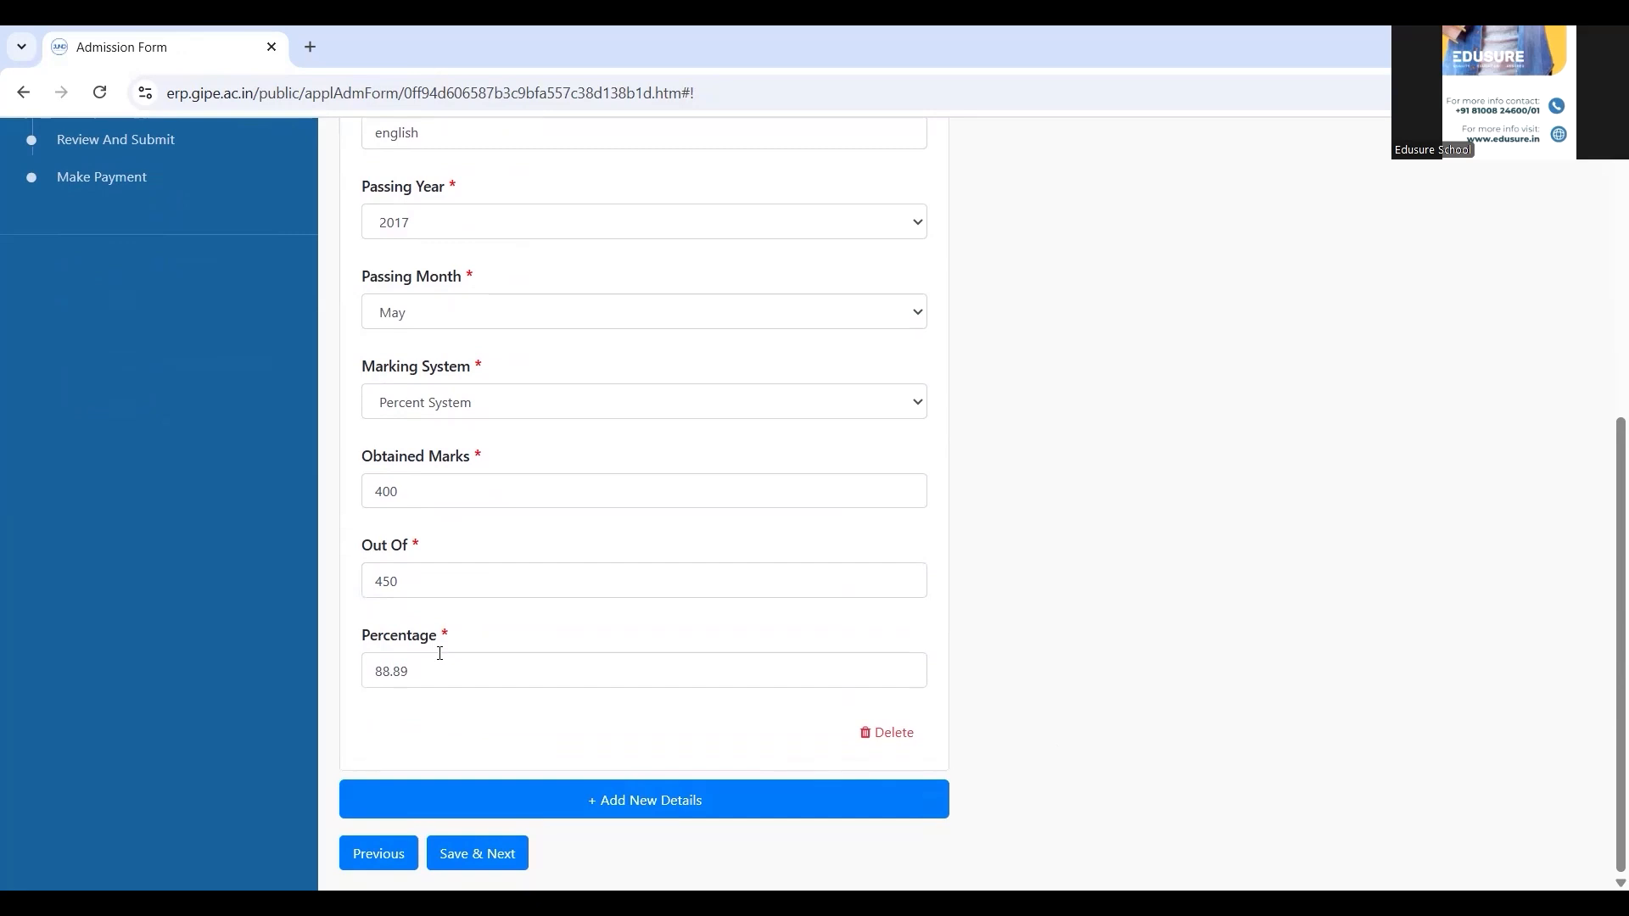
Add a second education entry for 12th/Higher Secondary Certificate, board CBSE, medium english
left_click(597, 801)
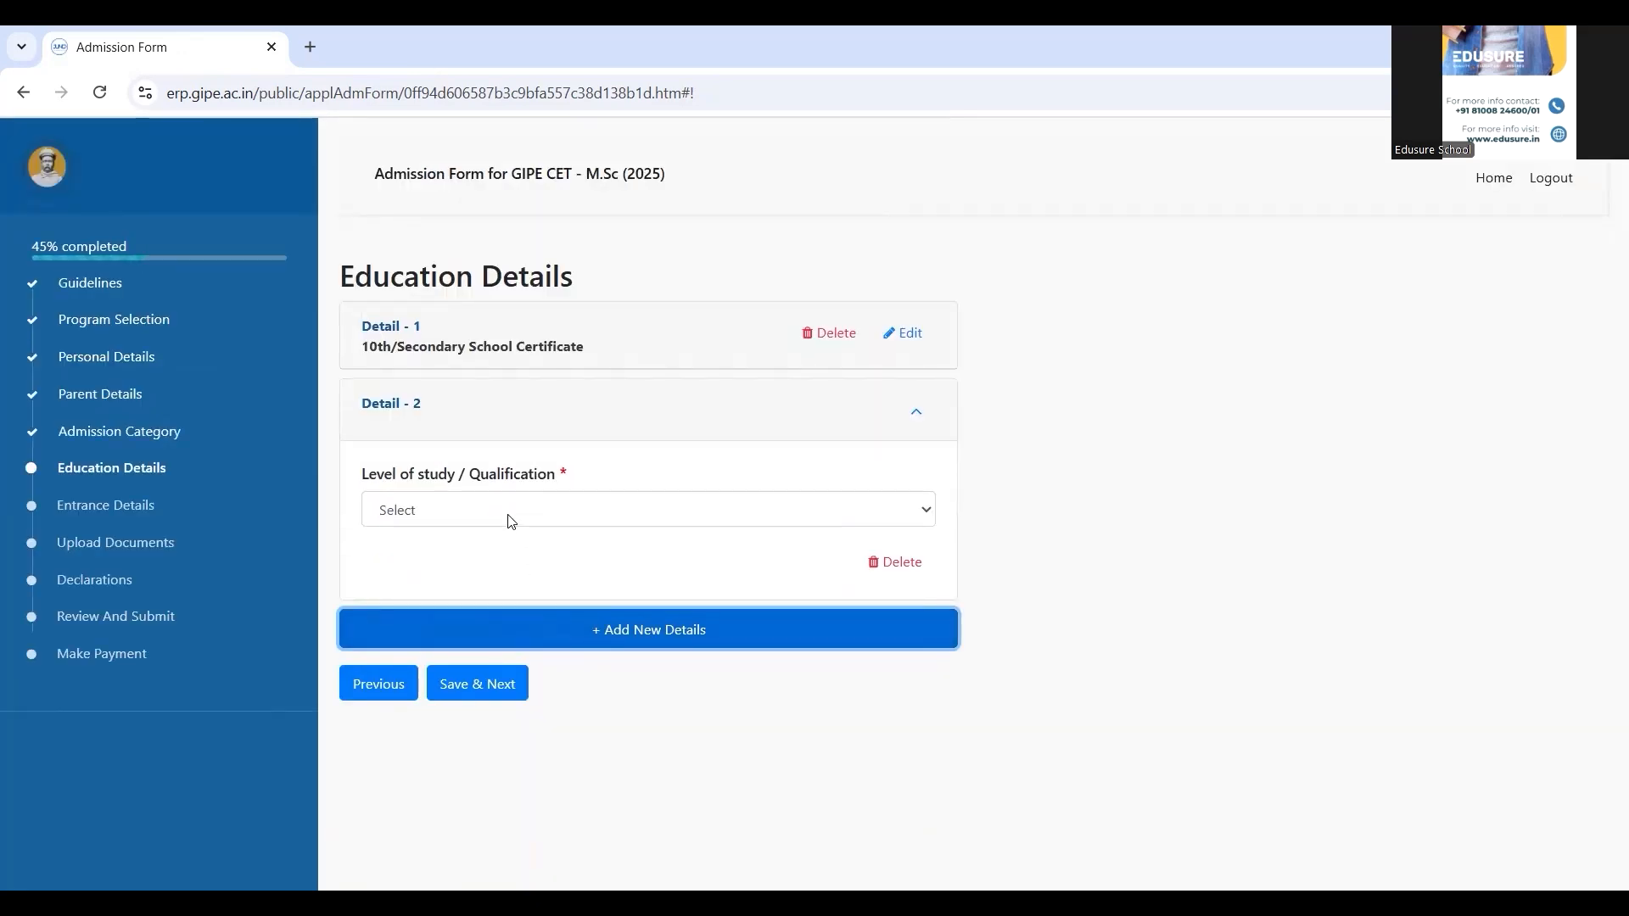
left_click(509, 512)
left_click(495, 570)
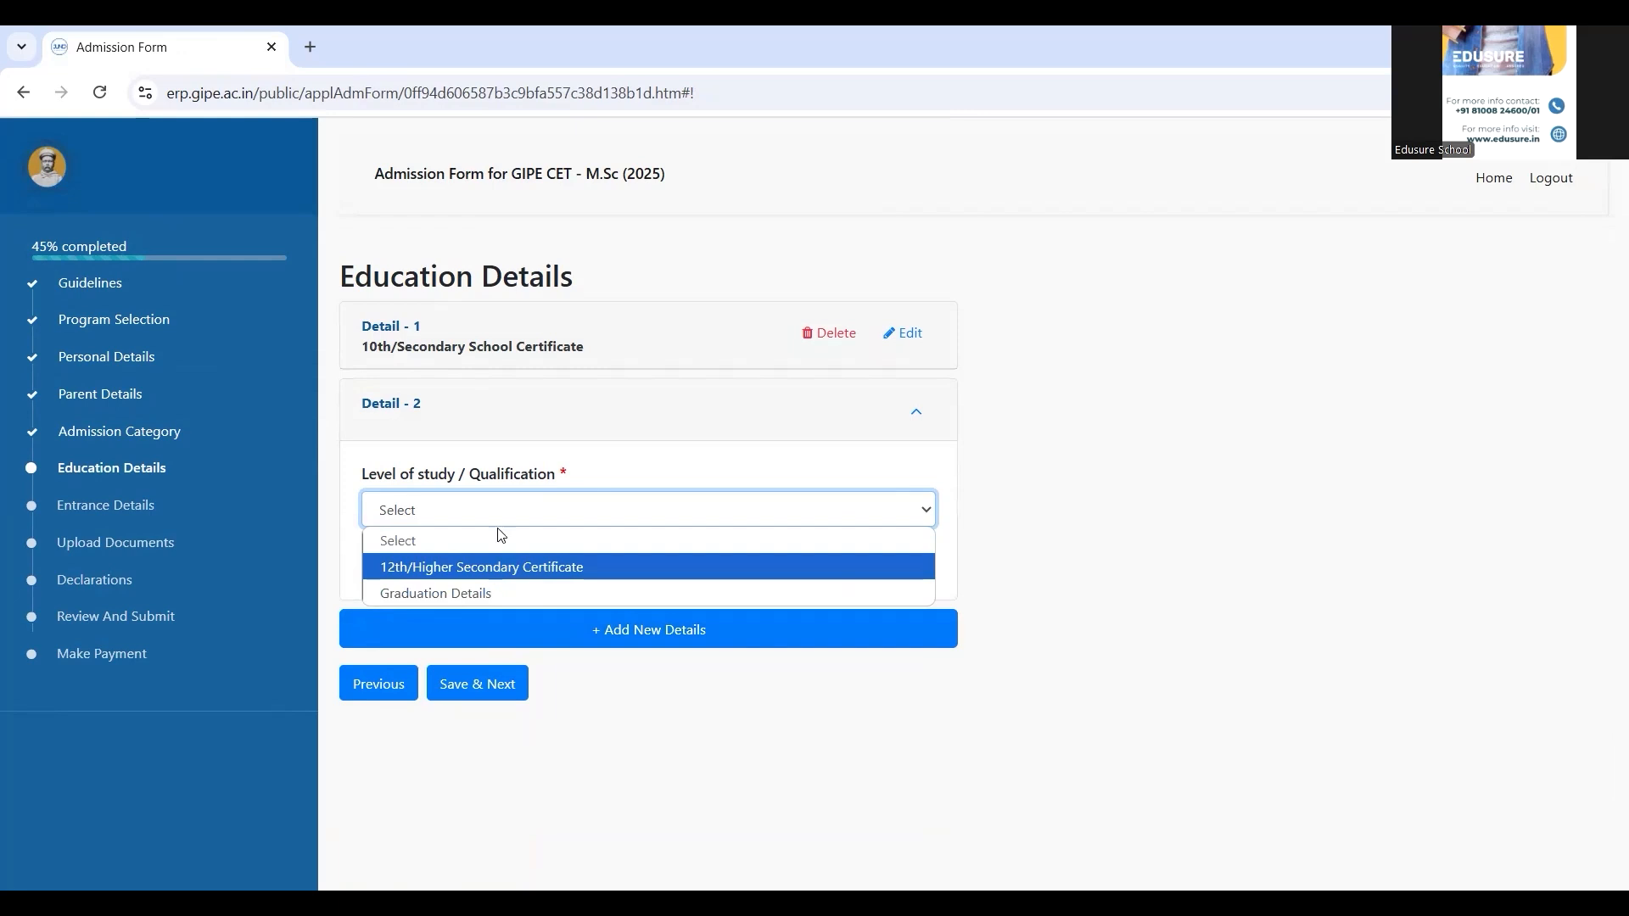
left_click(495, 594)
type("CBSE")
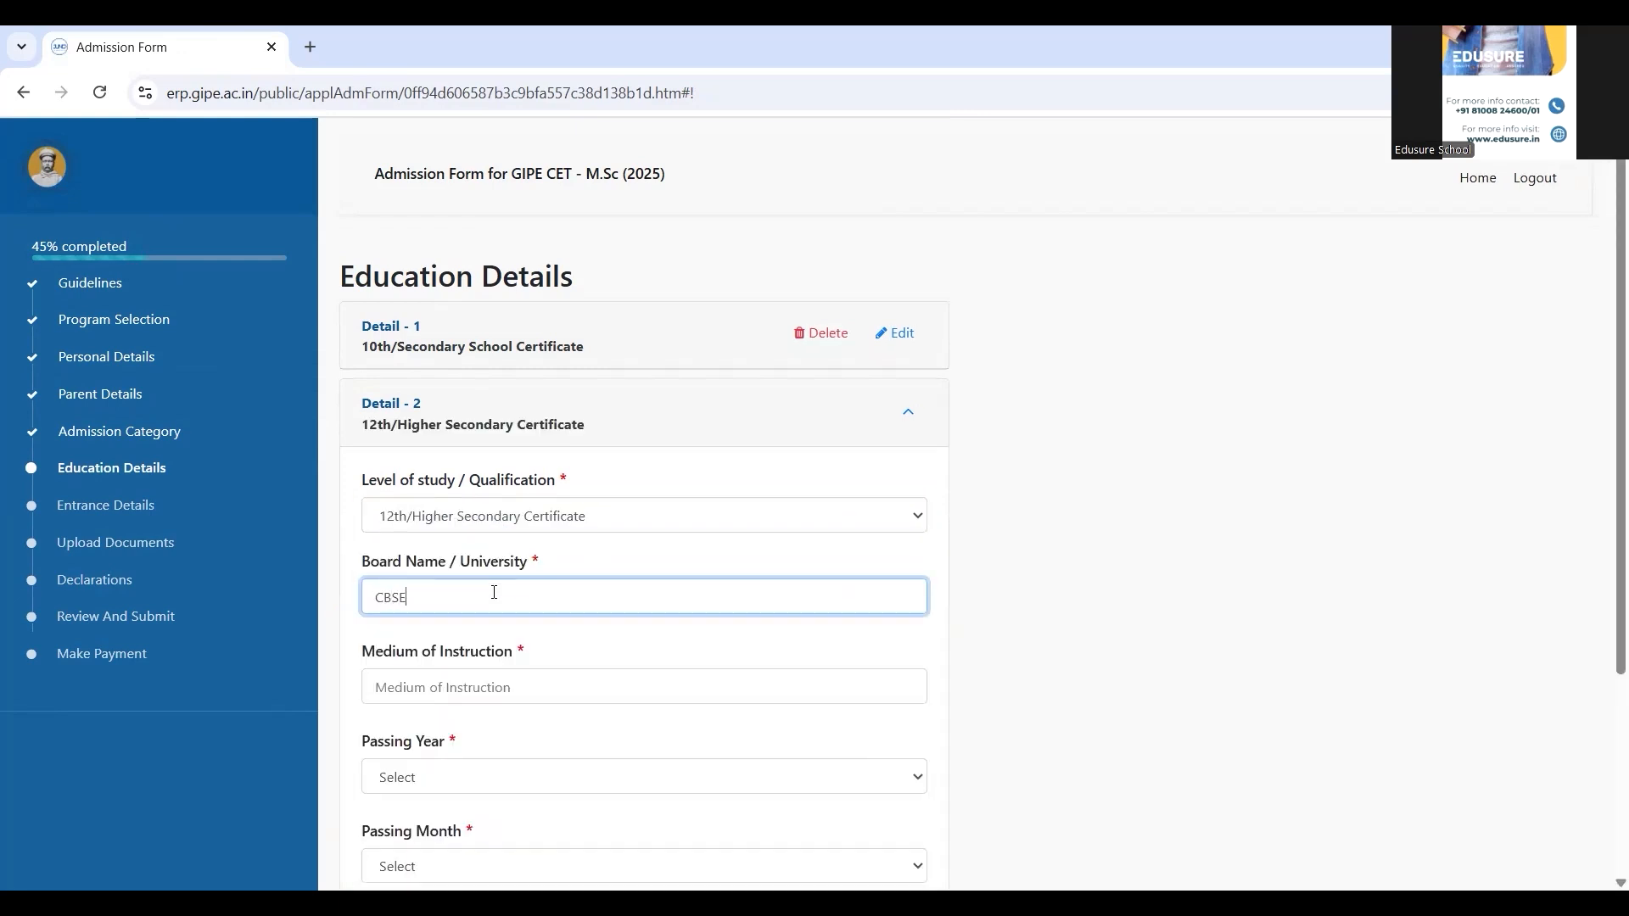
key("Tab")
type("english")
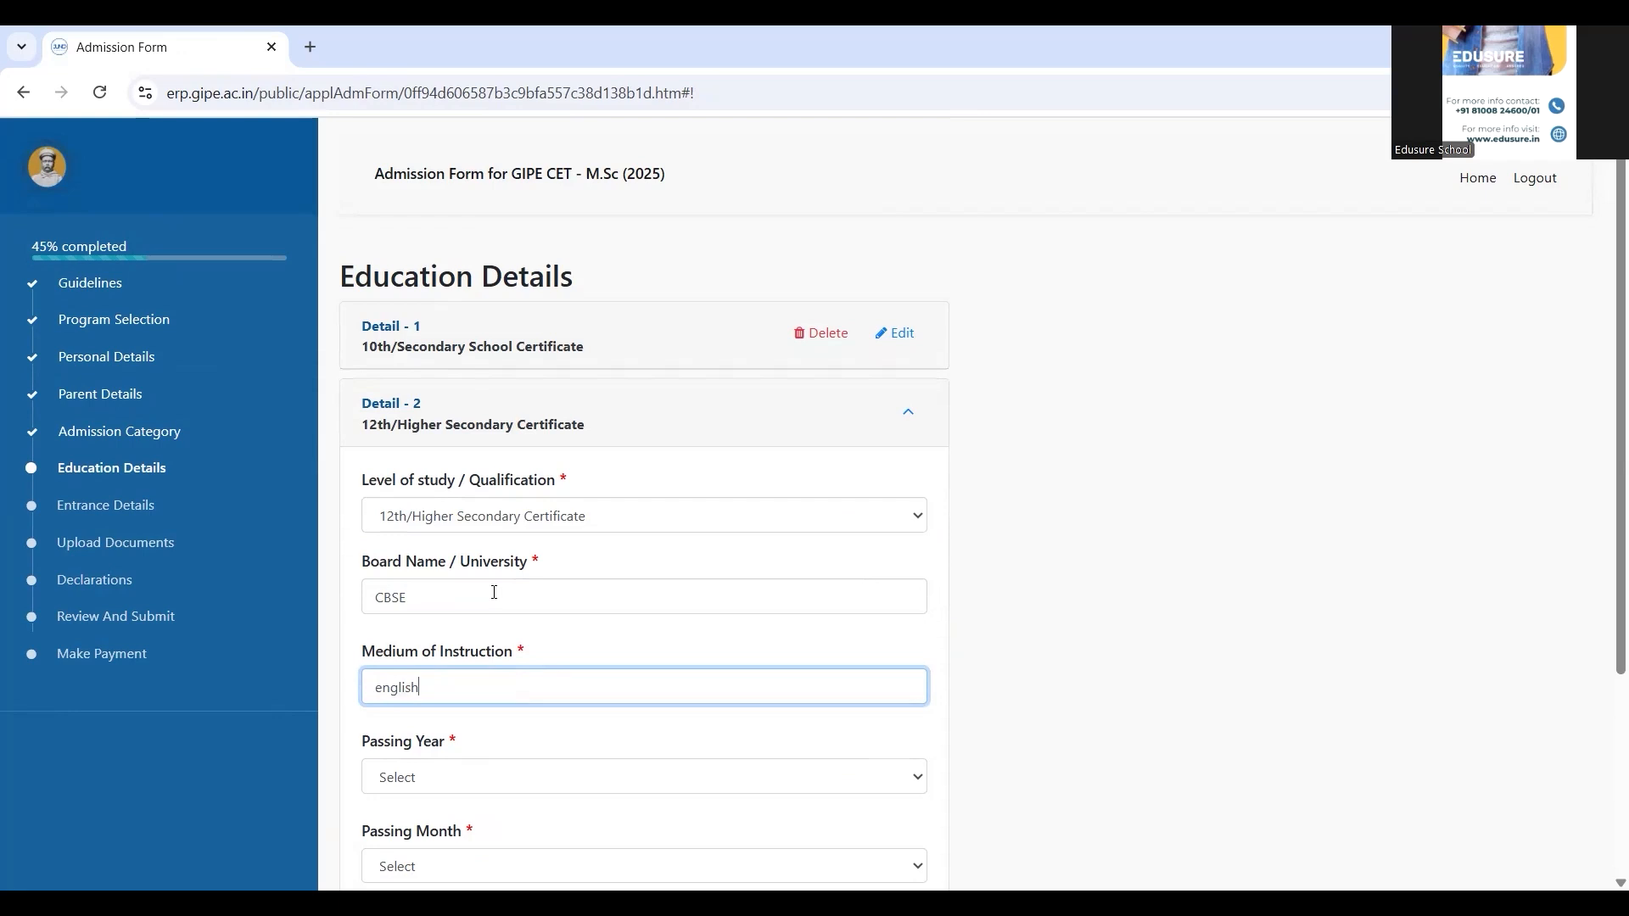
key("Tab")
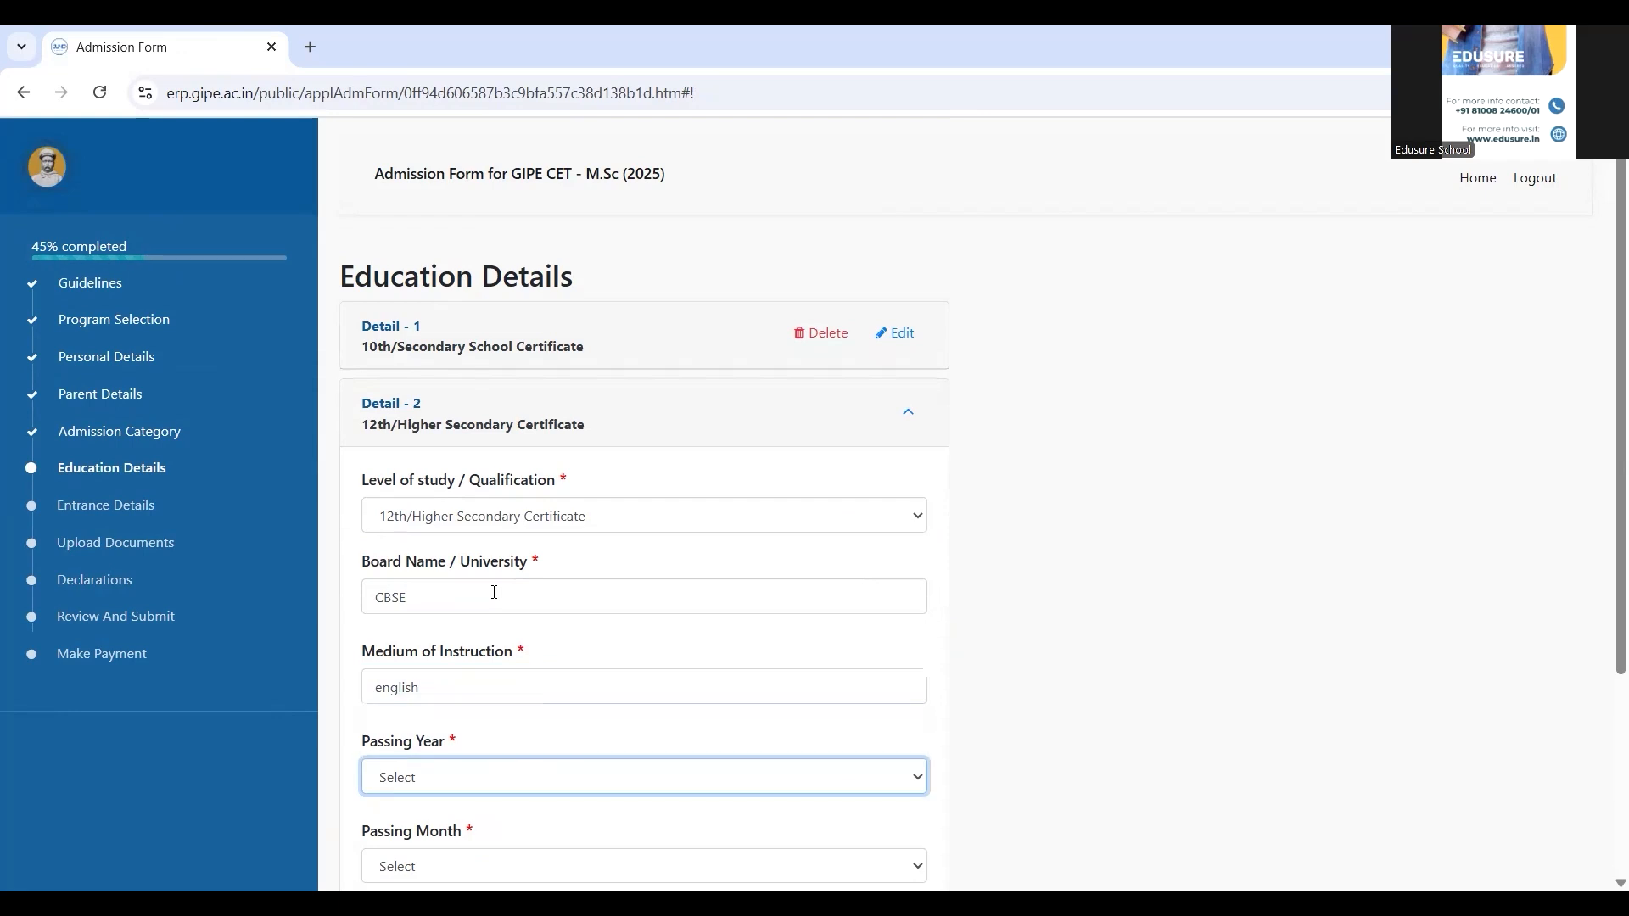
Set passing May 2019, Percent System, 400 of 420 marks, then start a third entry
key("Down")
key("Down")
key("Down")
key("Tab")
key("Down")
key("Down")
key("Down")
key("Down")
key("Down")
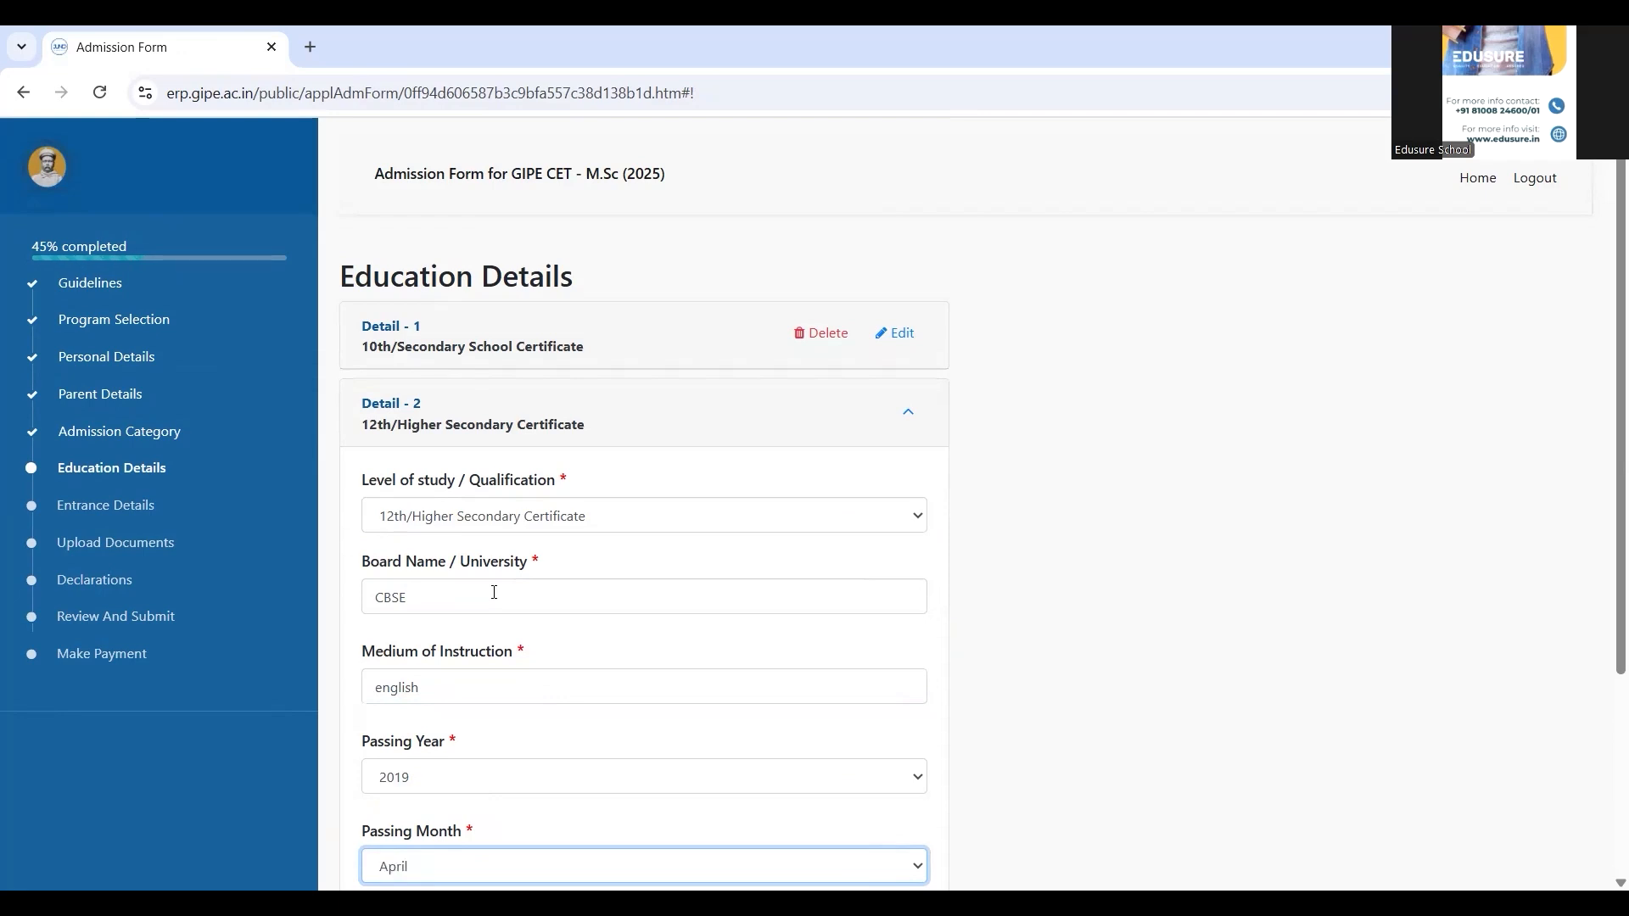
key("Tab")
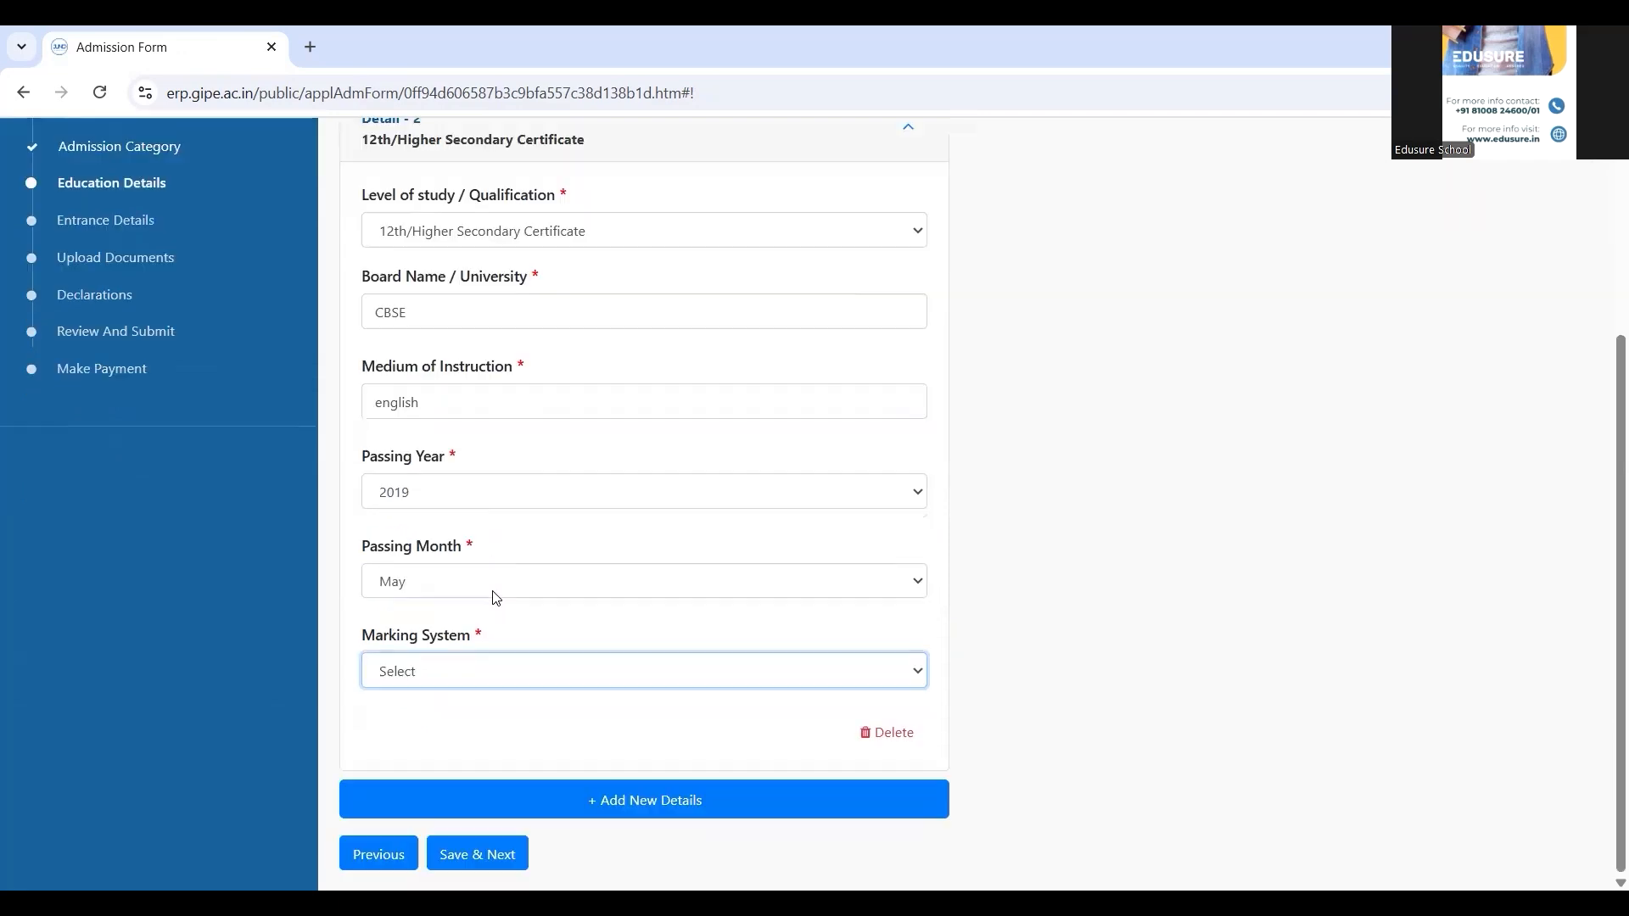
left_click(498, 675)
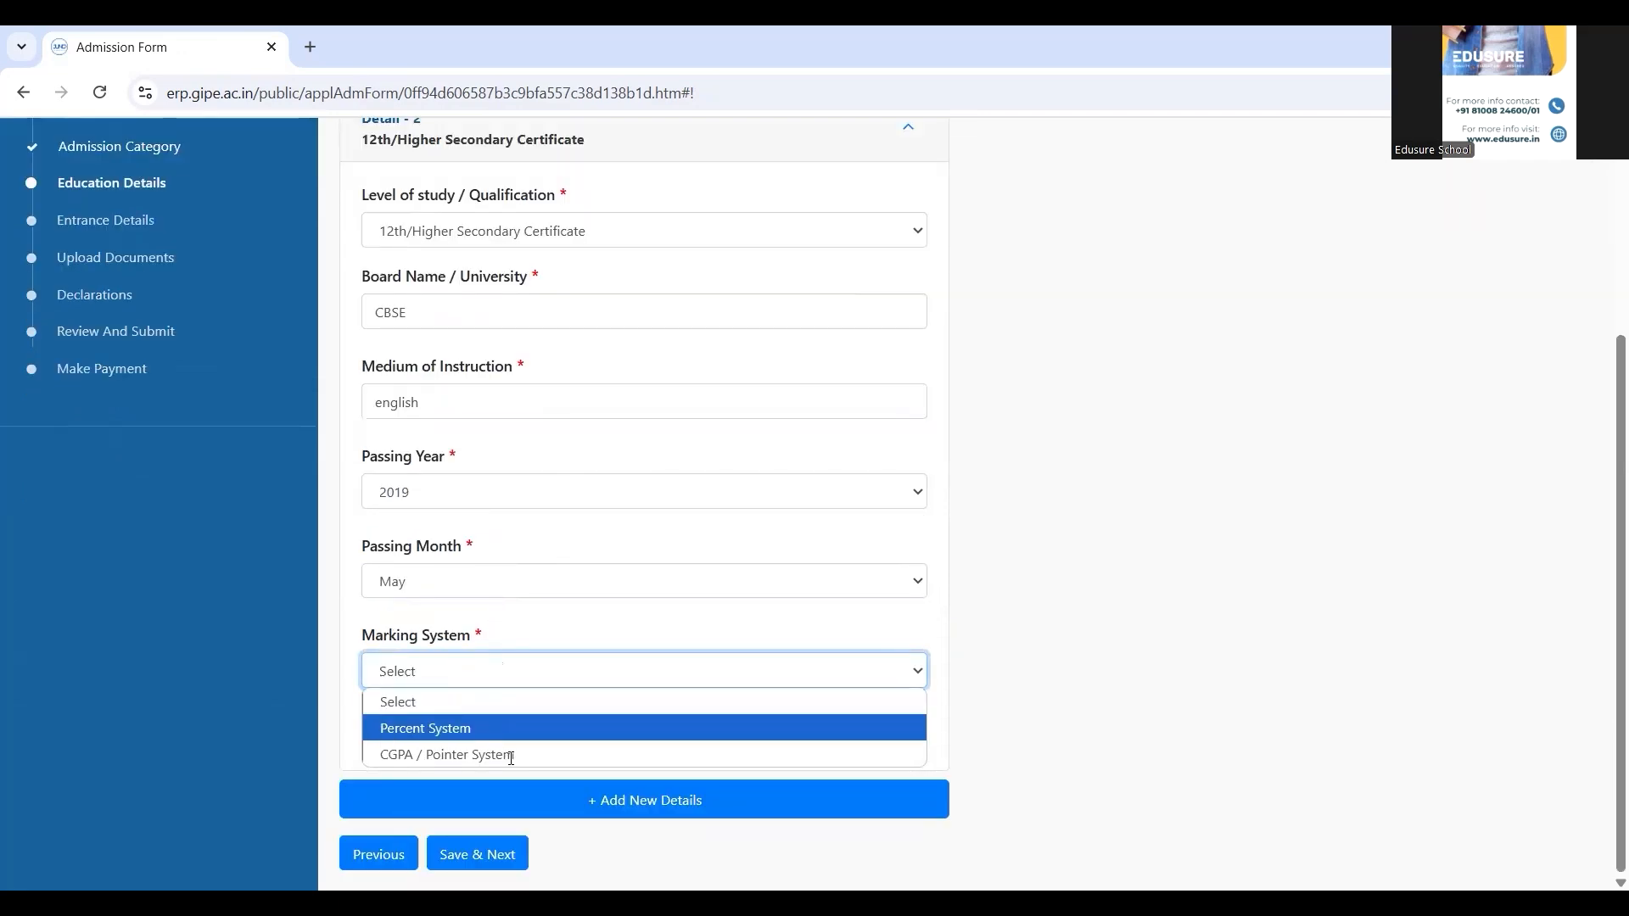
left_click(496, 731)
left_click(511, 757)
type("400")
key("Tab")
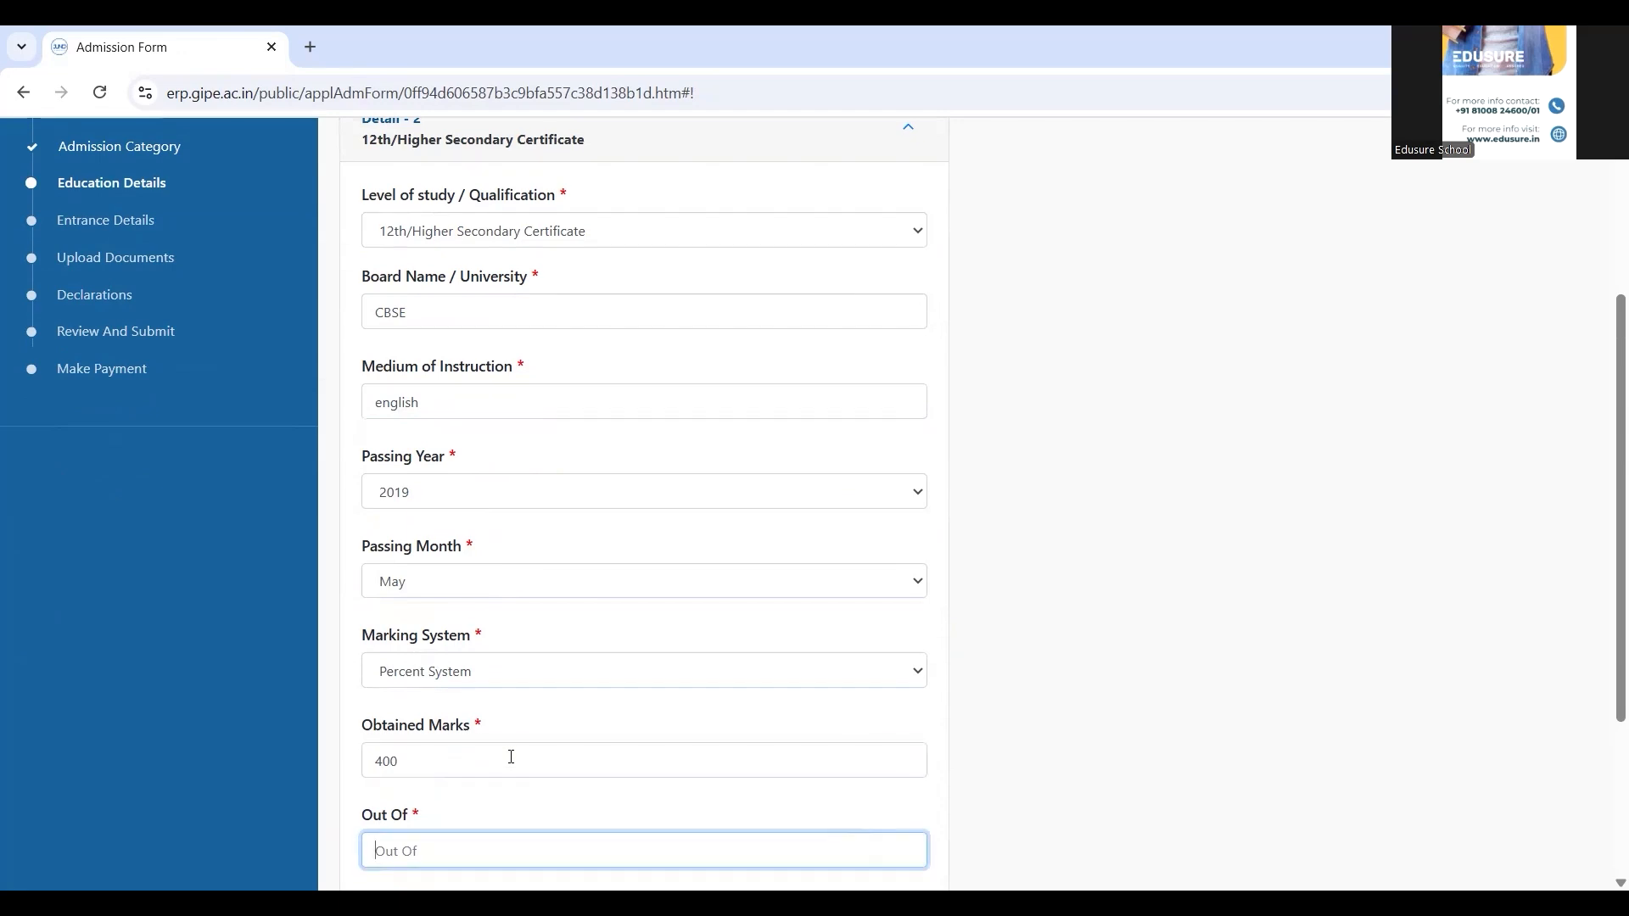
type("420")
key("Tab")
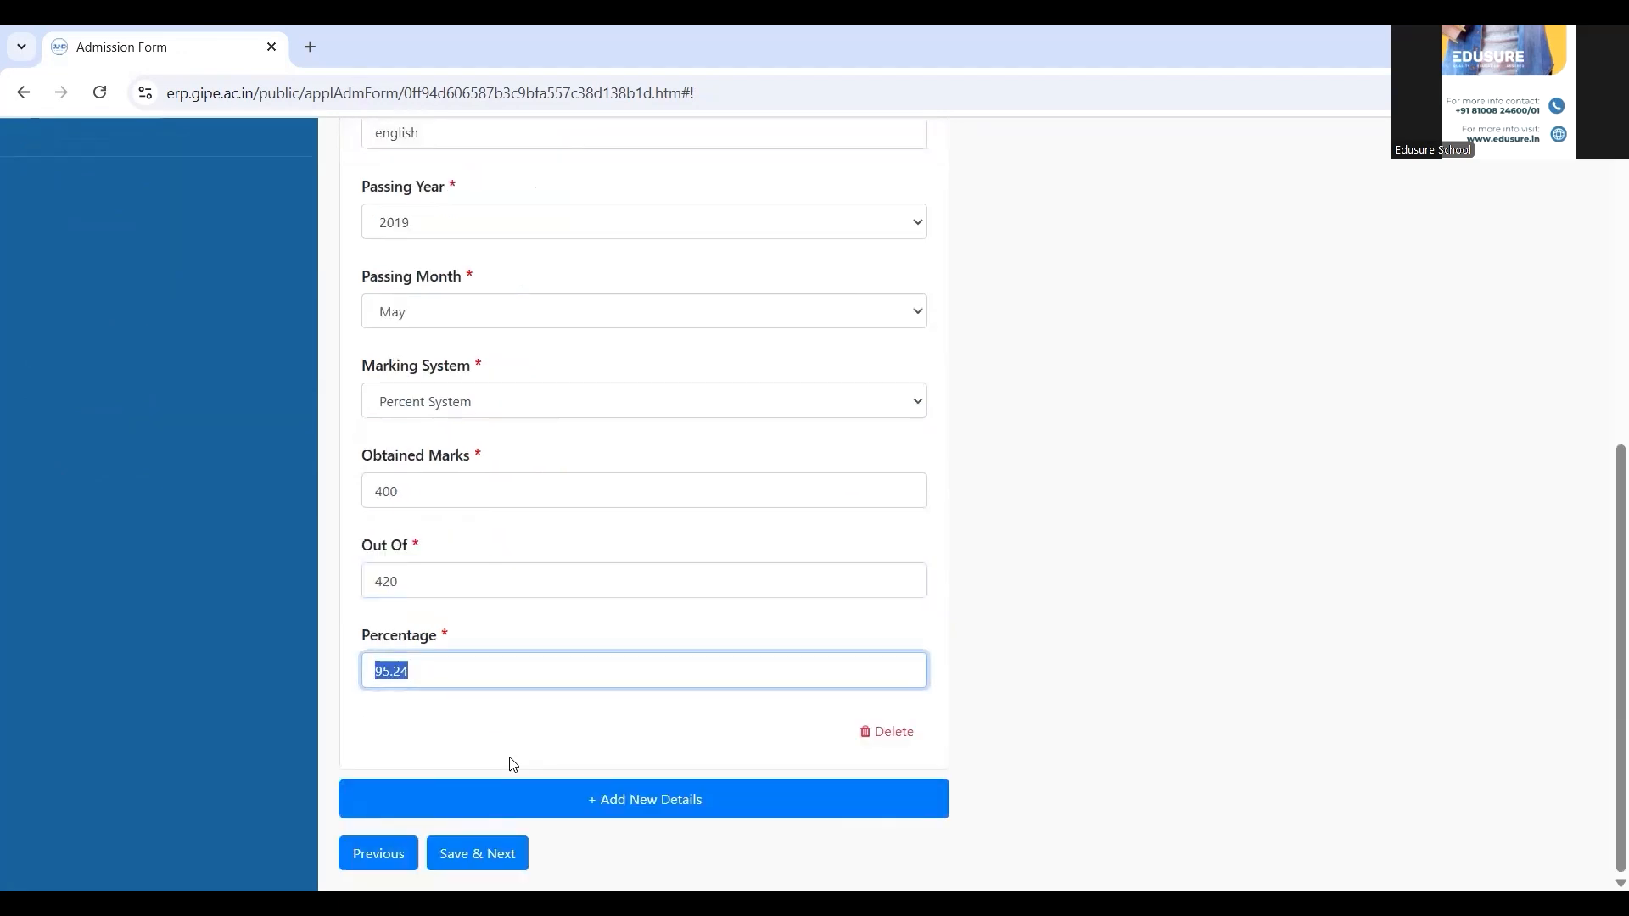
left_click(815, 800)
Make the third entry Graduation Details from University of Calcutta, Kolkata, with English medium
left_click(564, 593)
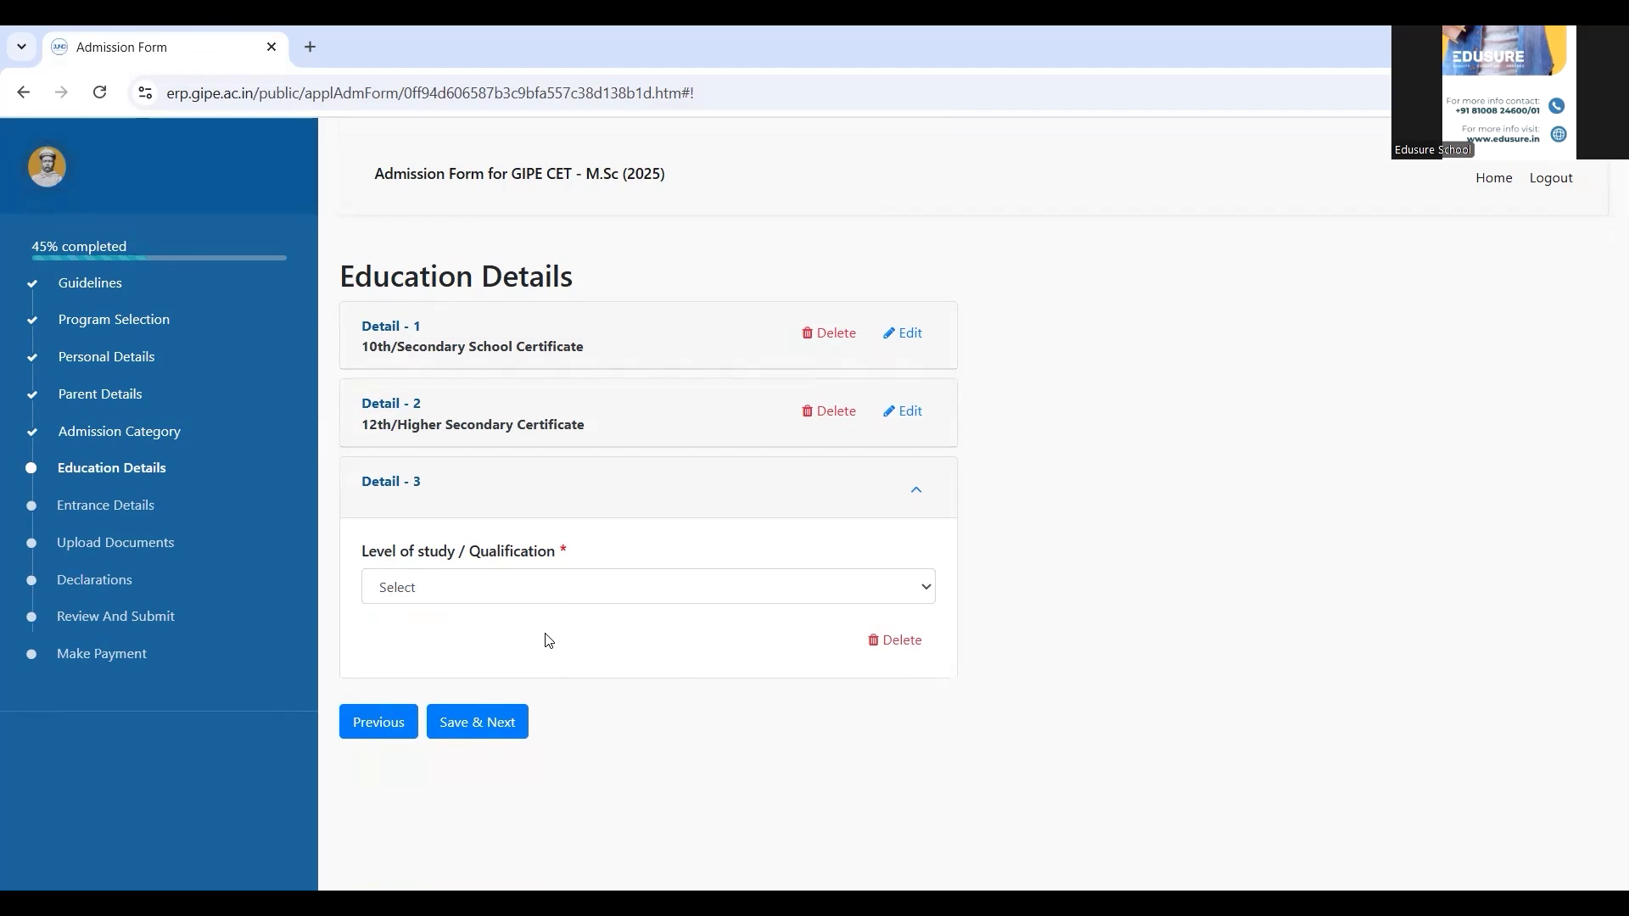
left_click(543, 645)
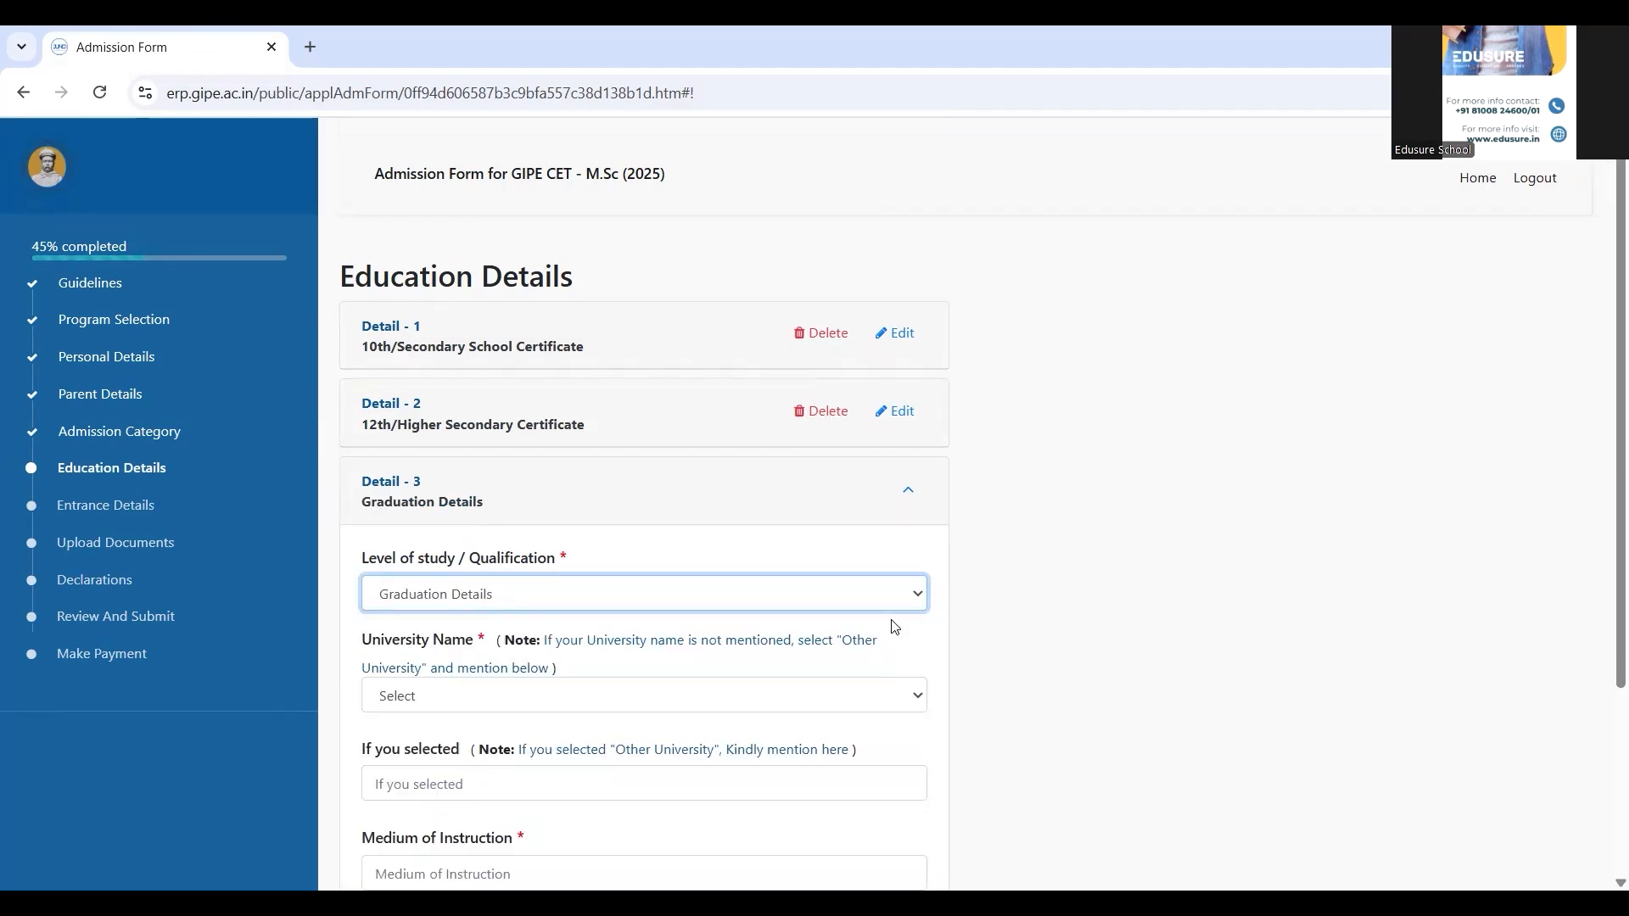
left_click(1061, 657)
scroll(1062, 658, "down", 1)
scroll(1063, 657, "down", 3)
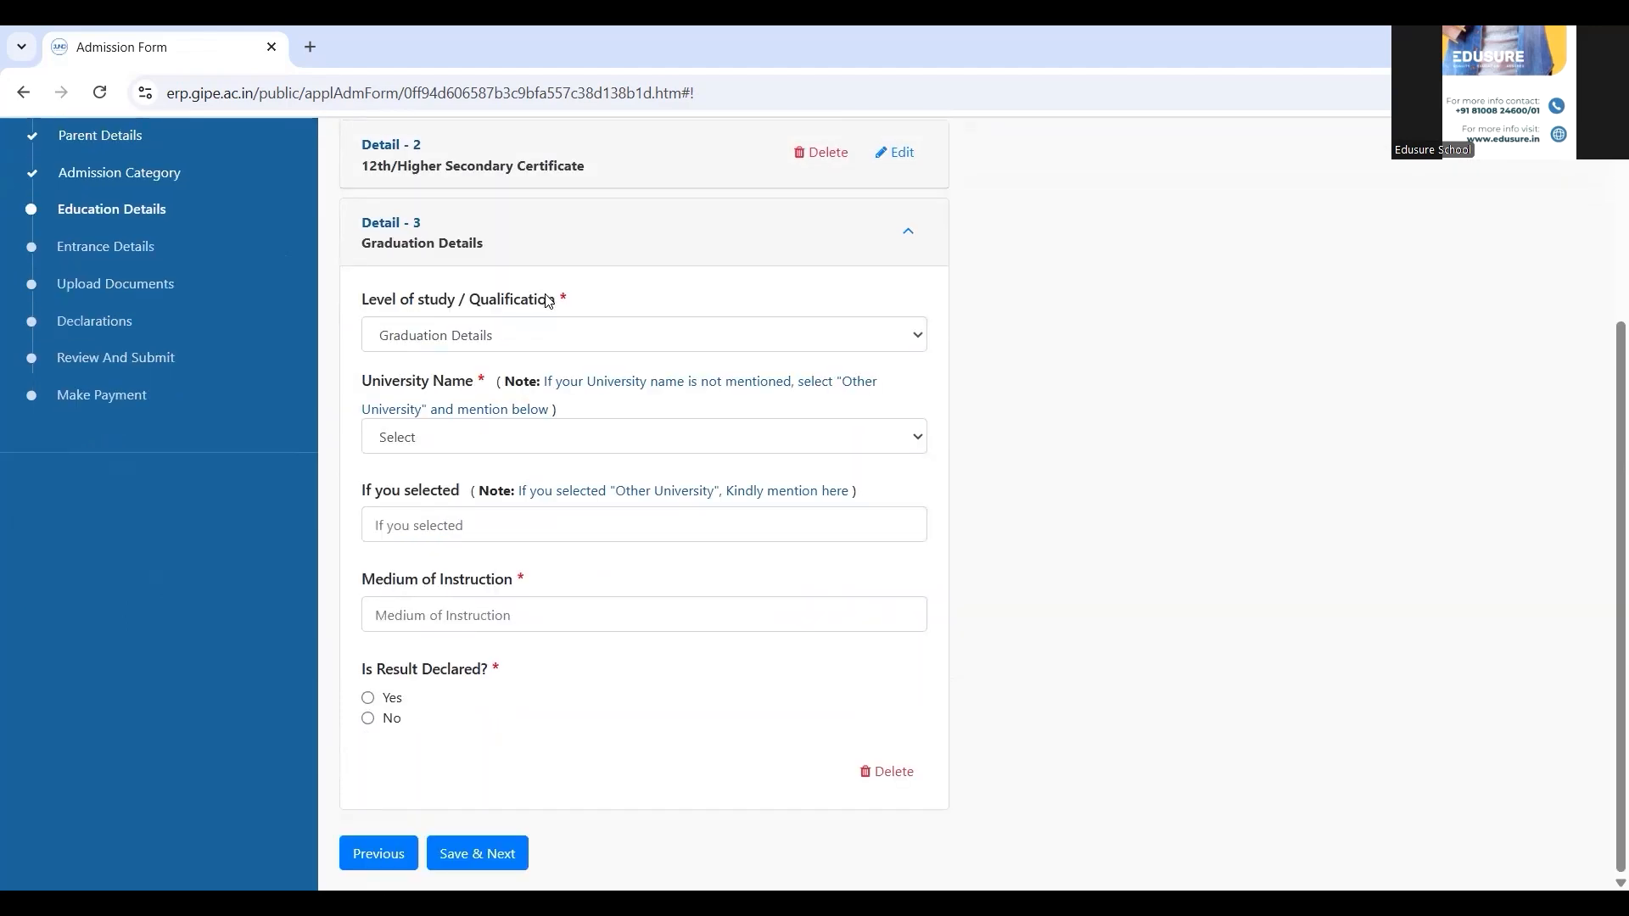
left_click(526, 440)
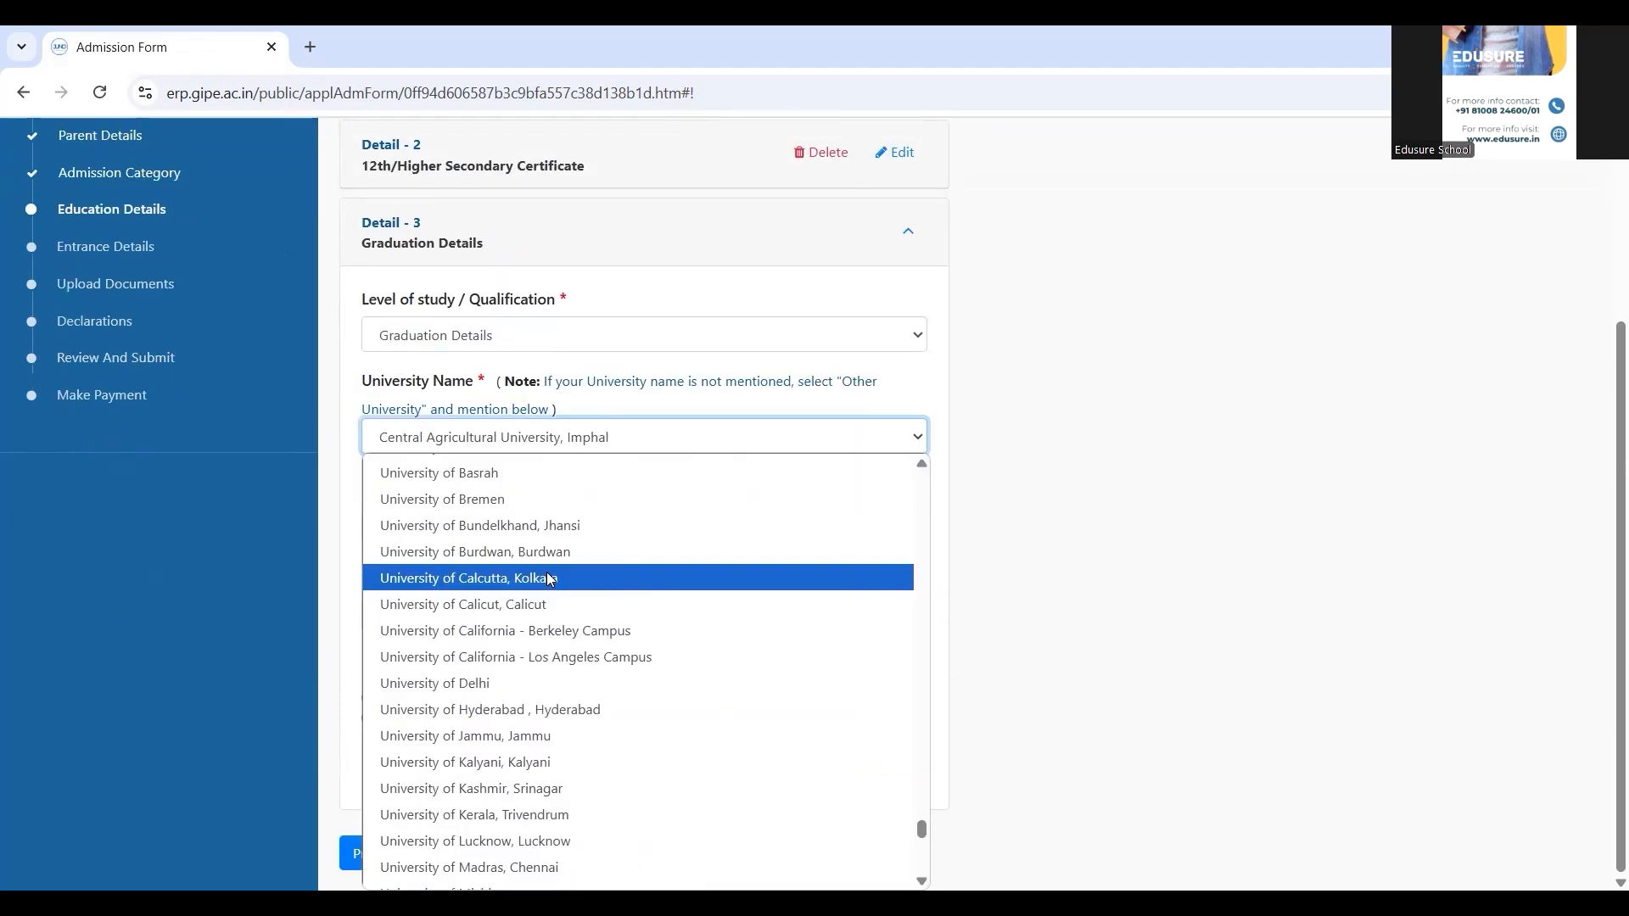
left_click(524, 411)
left_click(502, 536)
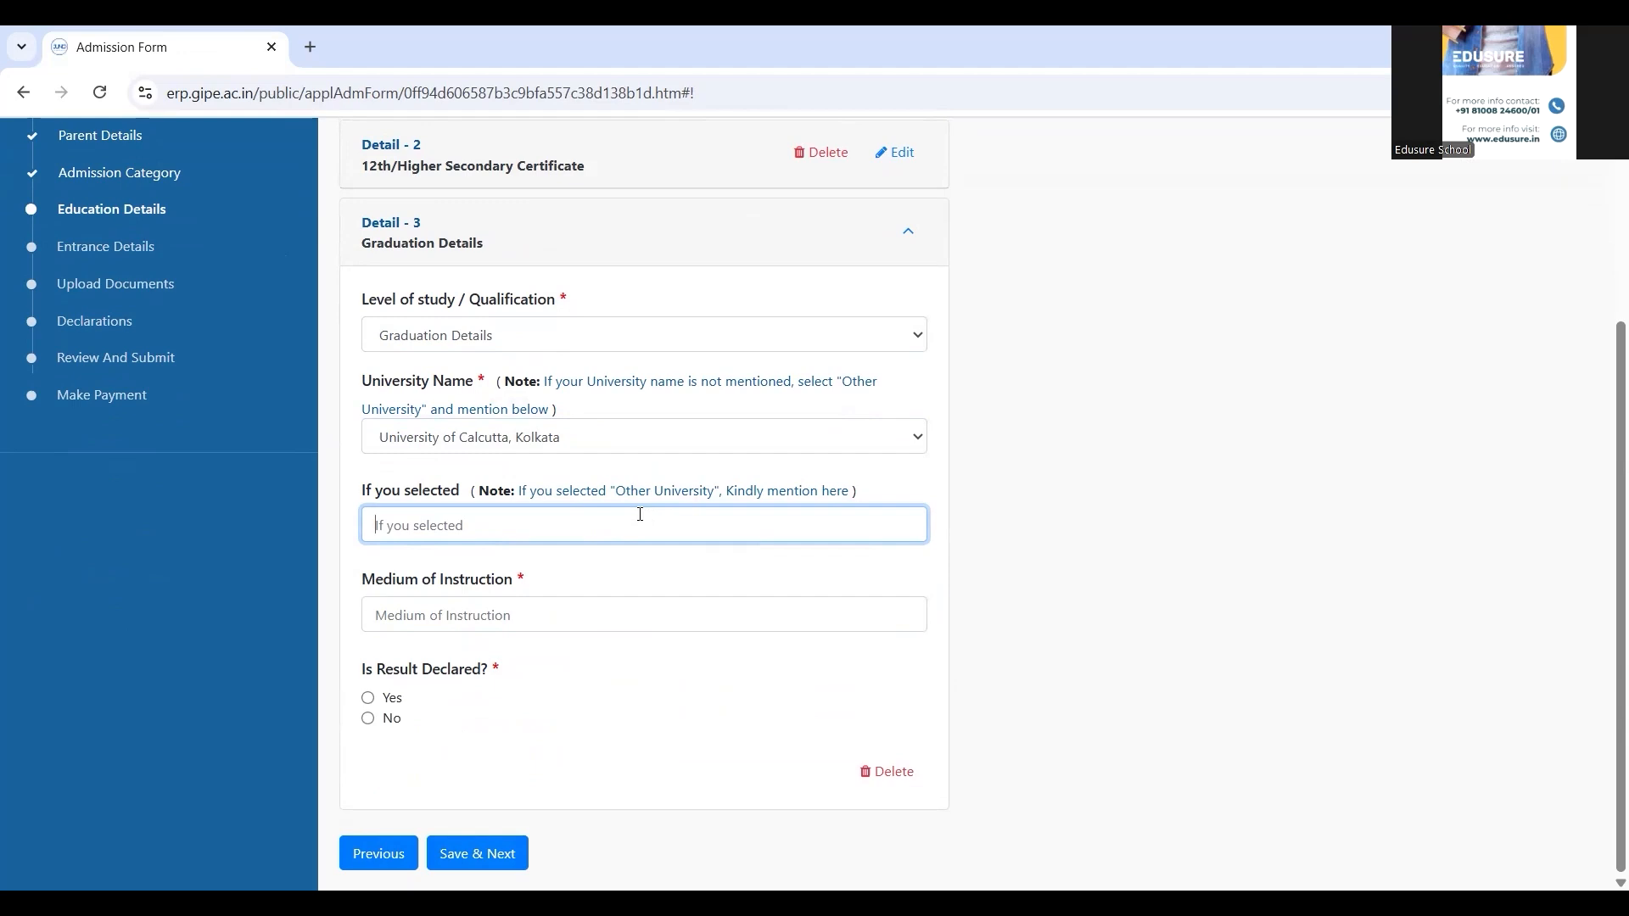
left_click(624, 608)
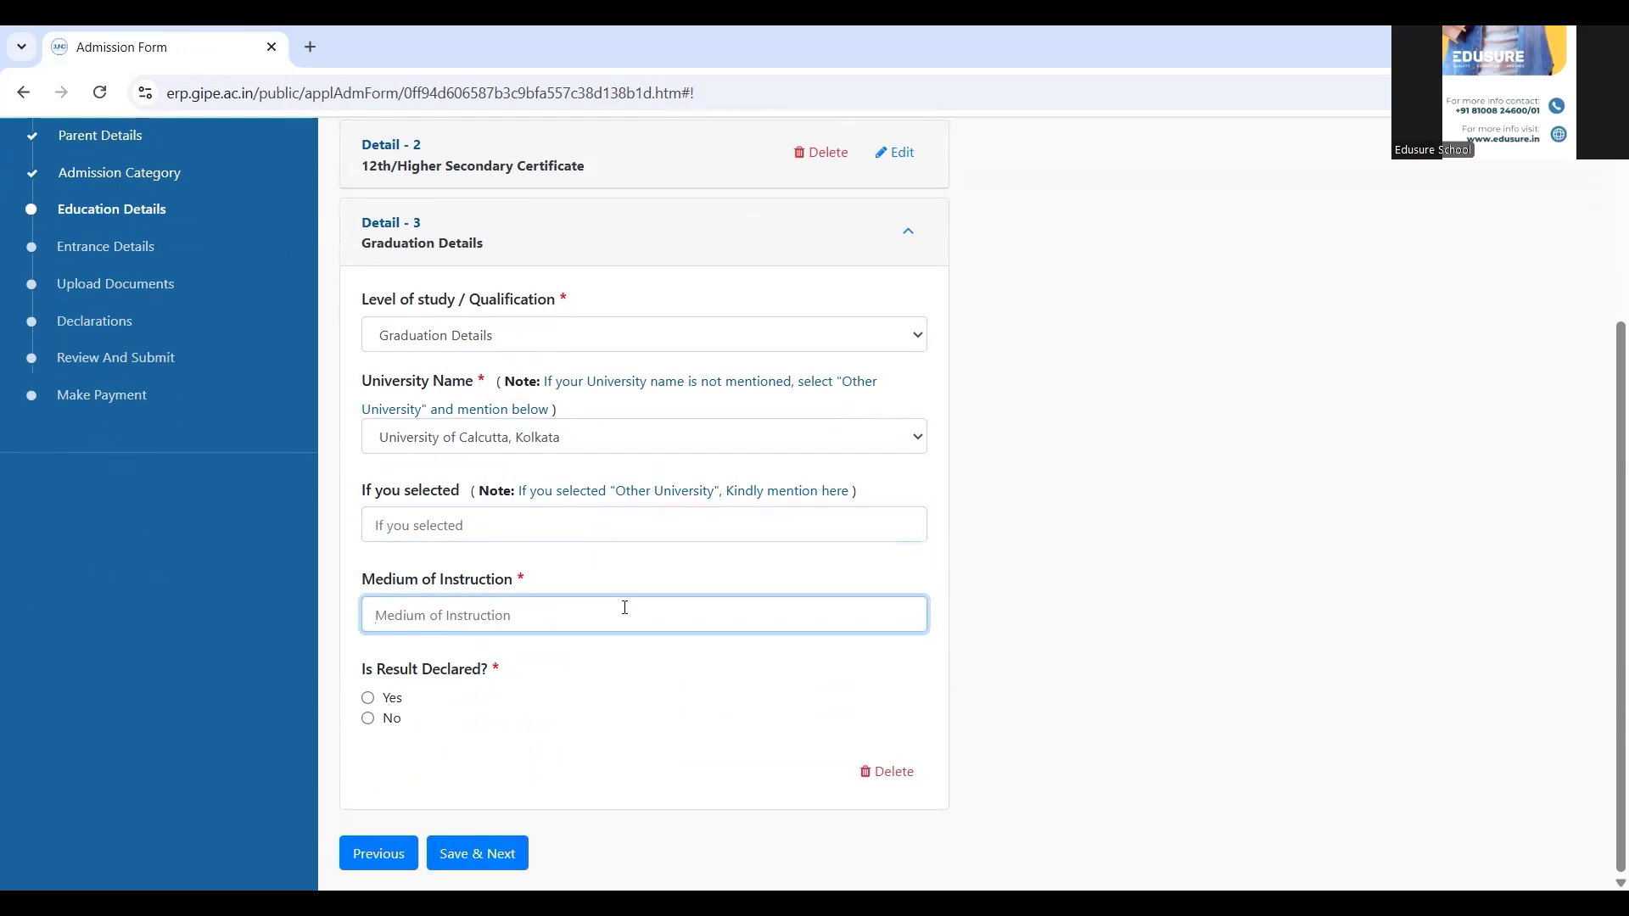
type("English")
Mark the graduation result as declared, choose the passing year, and save the education details
left_click(368, 698)
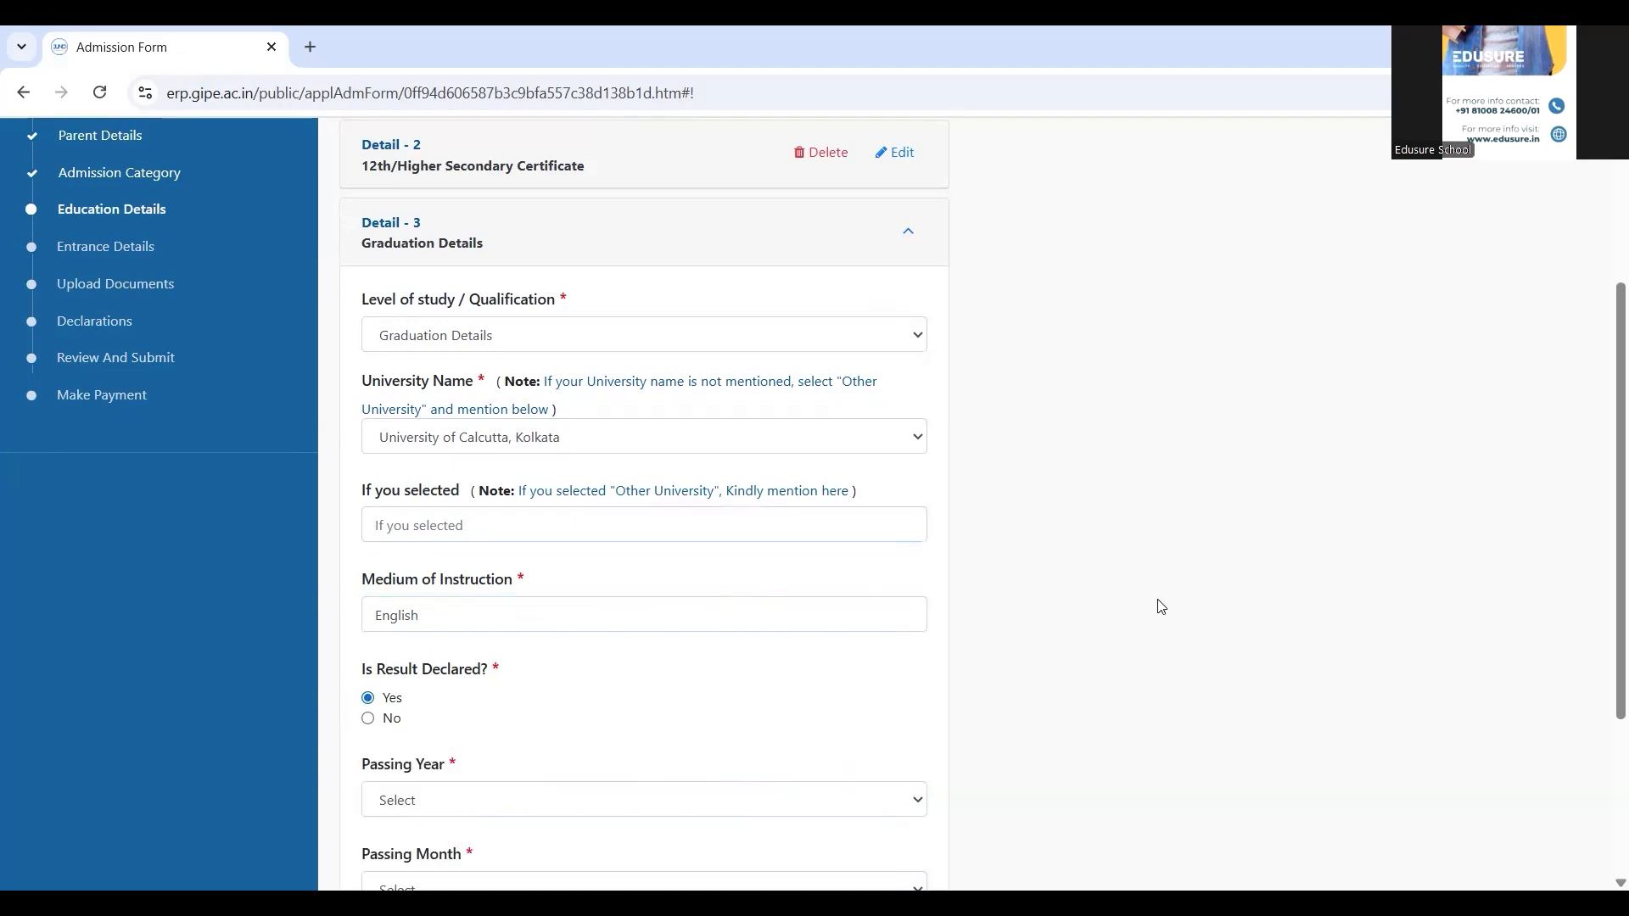
scroll(1159, 607, "down", 3)
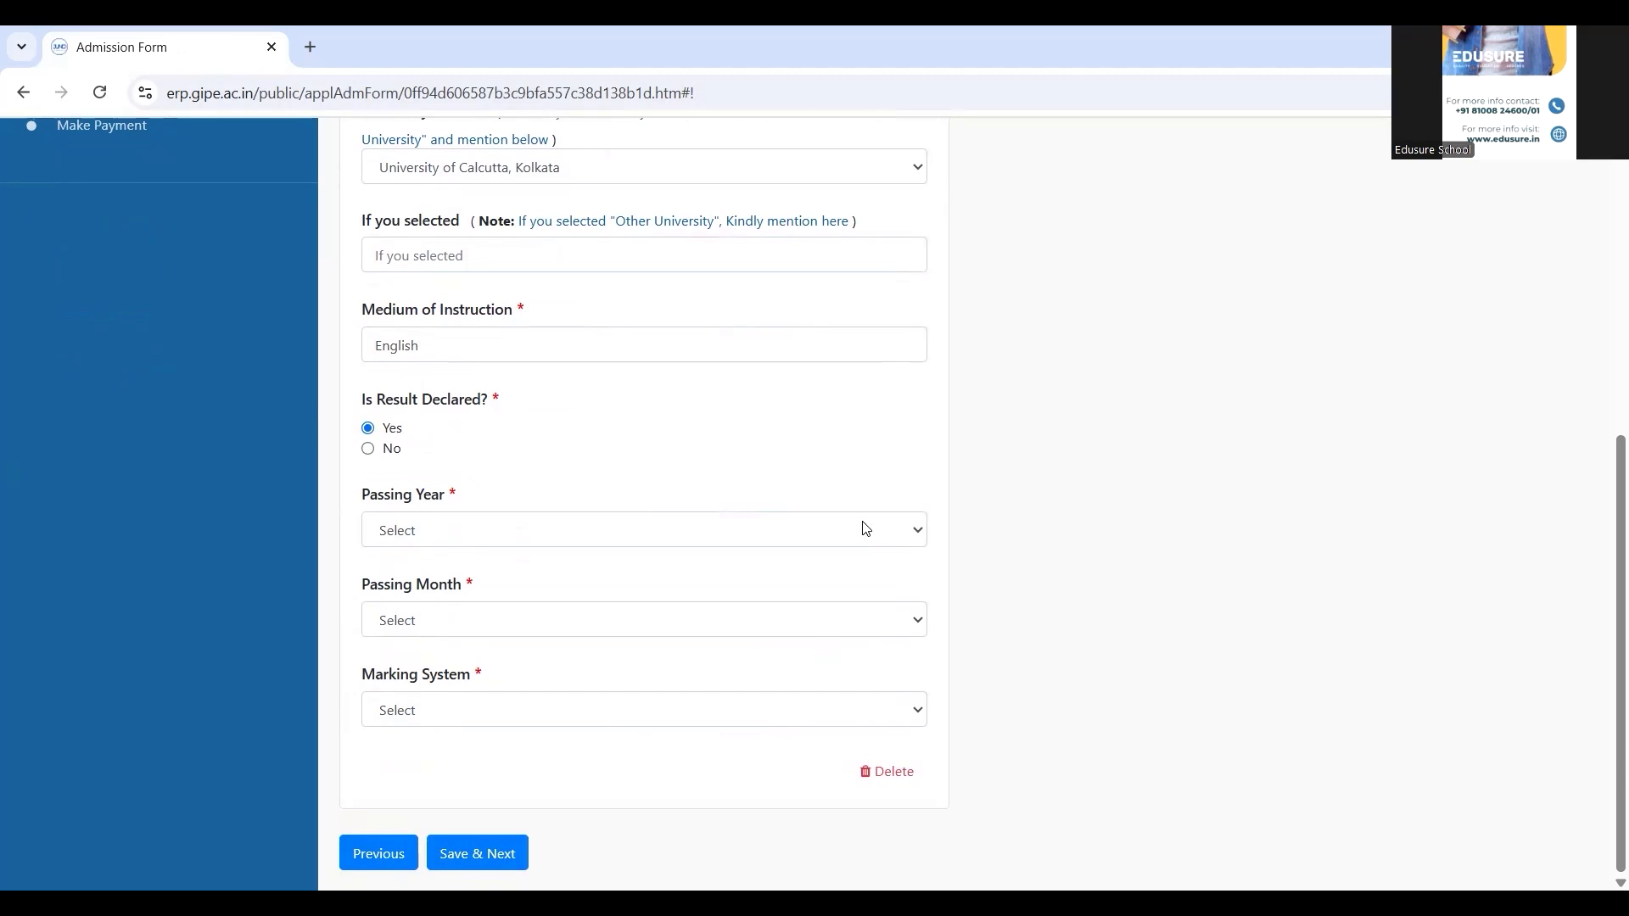
left_click(865, 528)
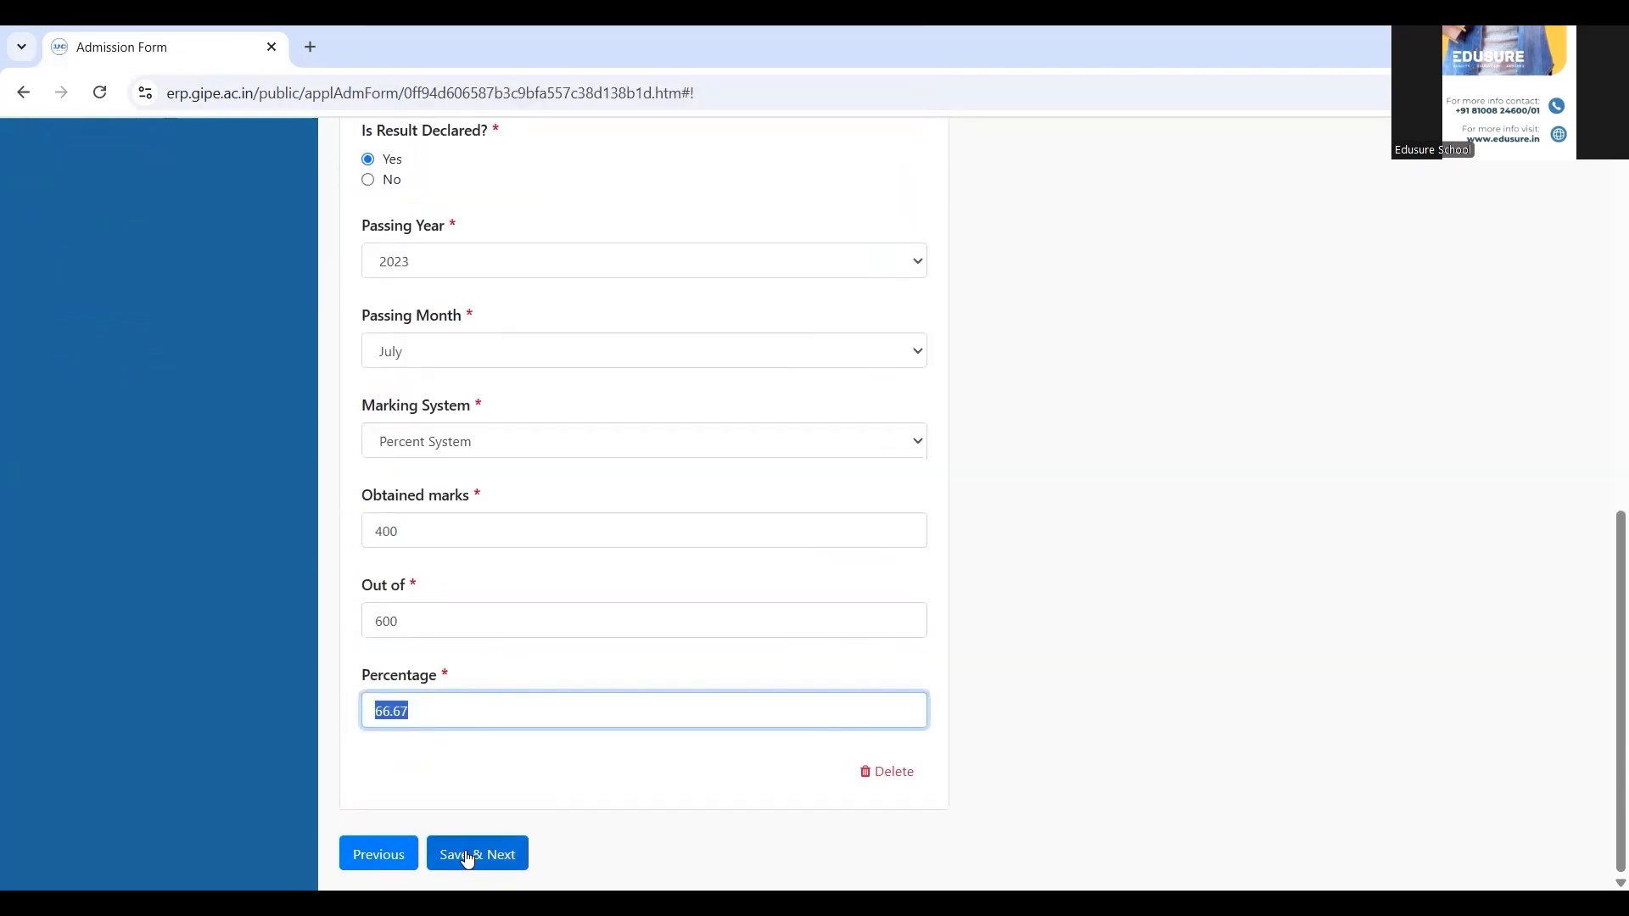
left_click(467, 858)
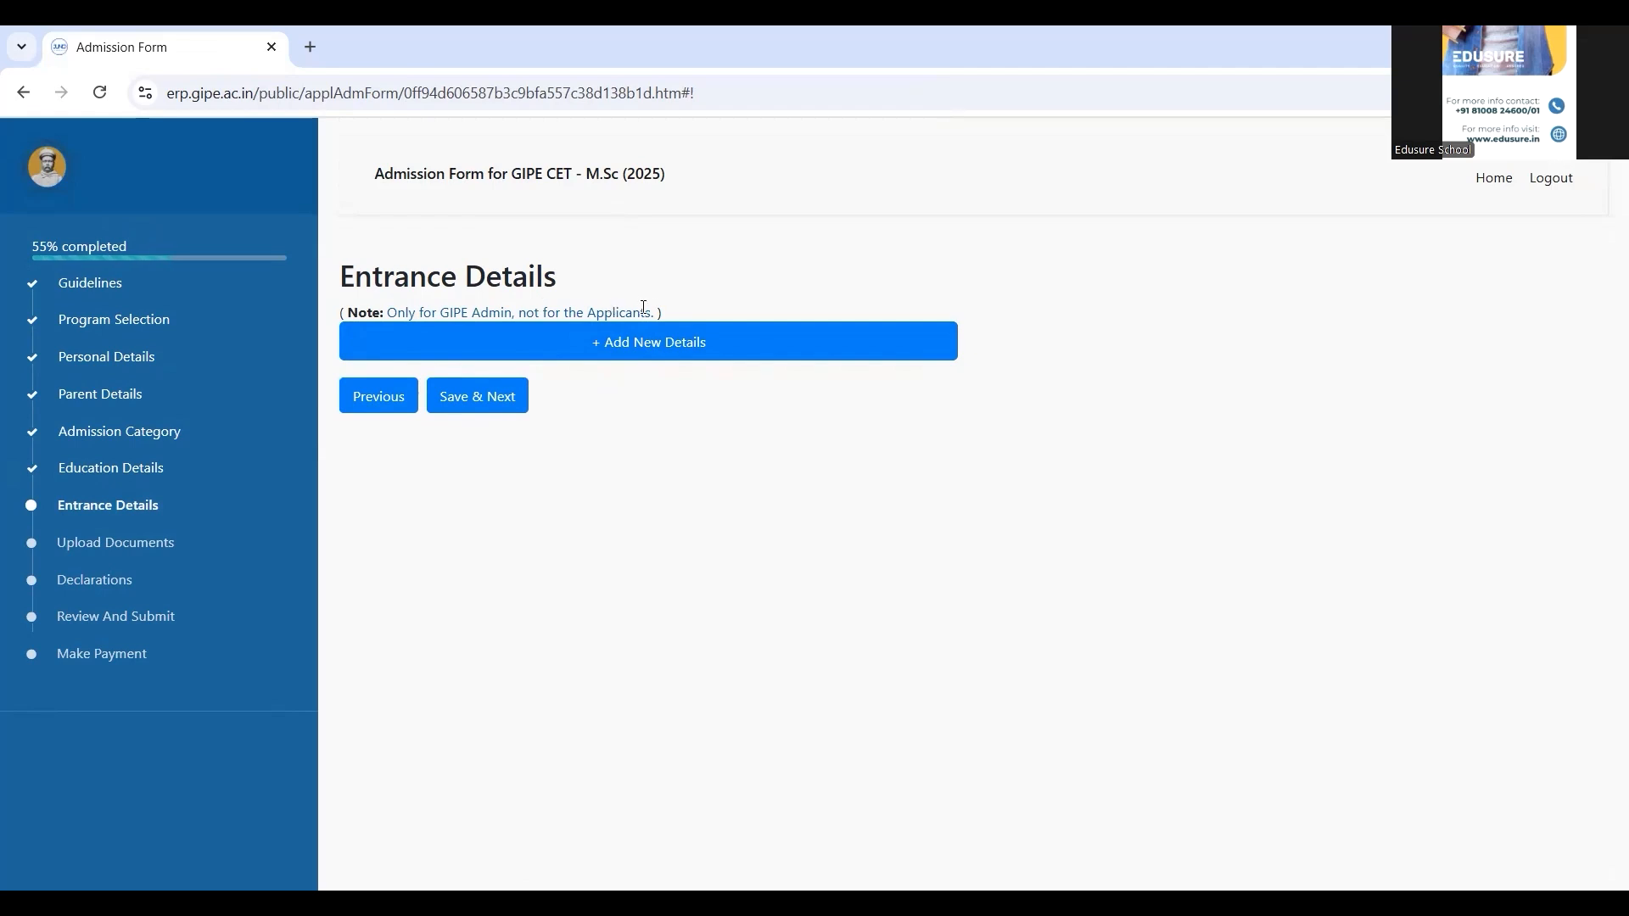
Save the entrance details, upload the marksheet PDFs, and proceed to Declarations
left_click(504, 395)
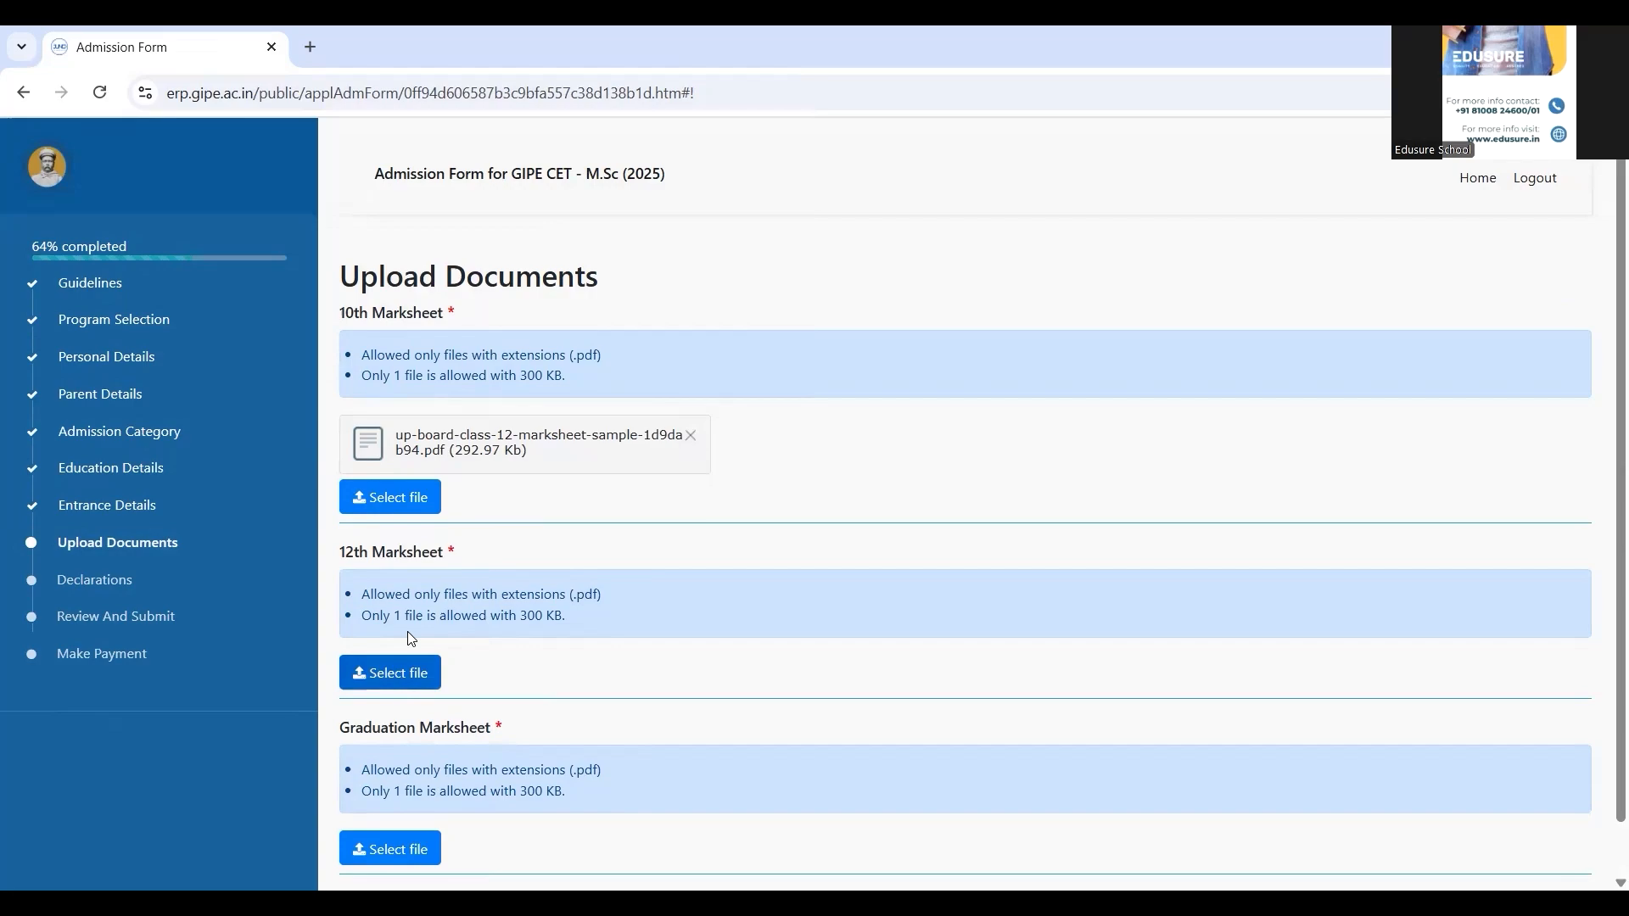
left_click(401, 674)
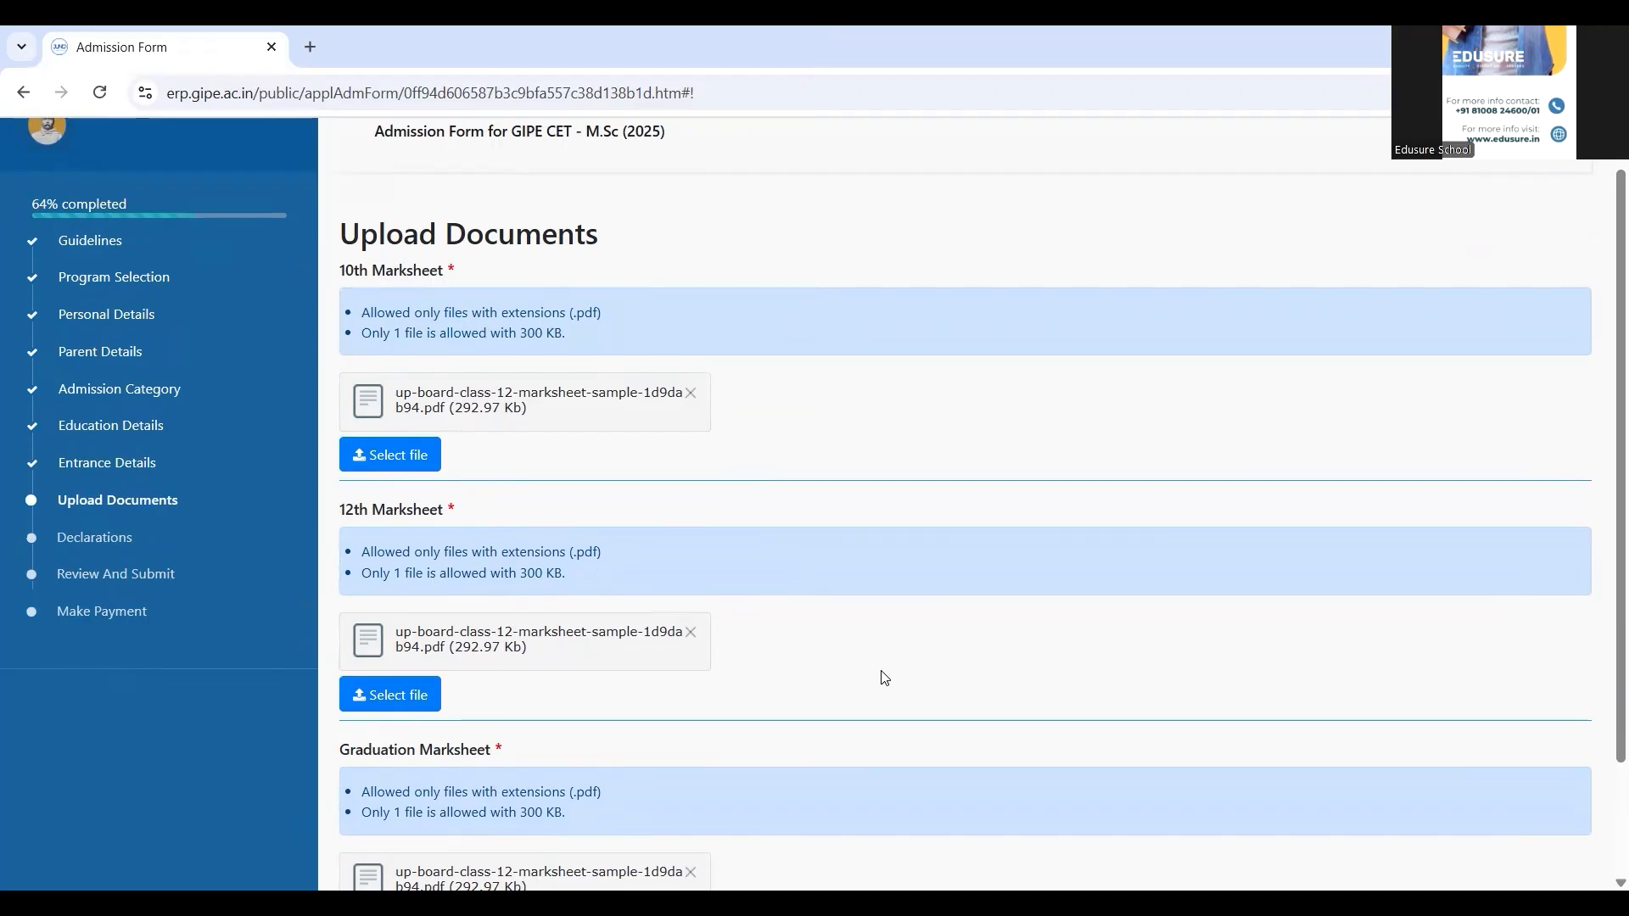
scroll(881, 670, "down", 2)
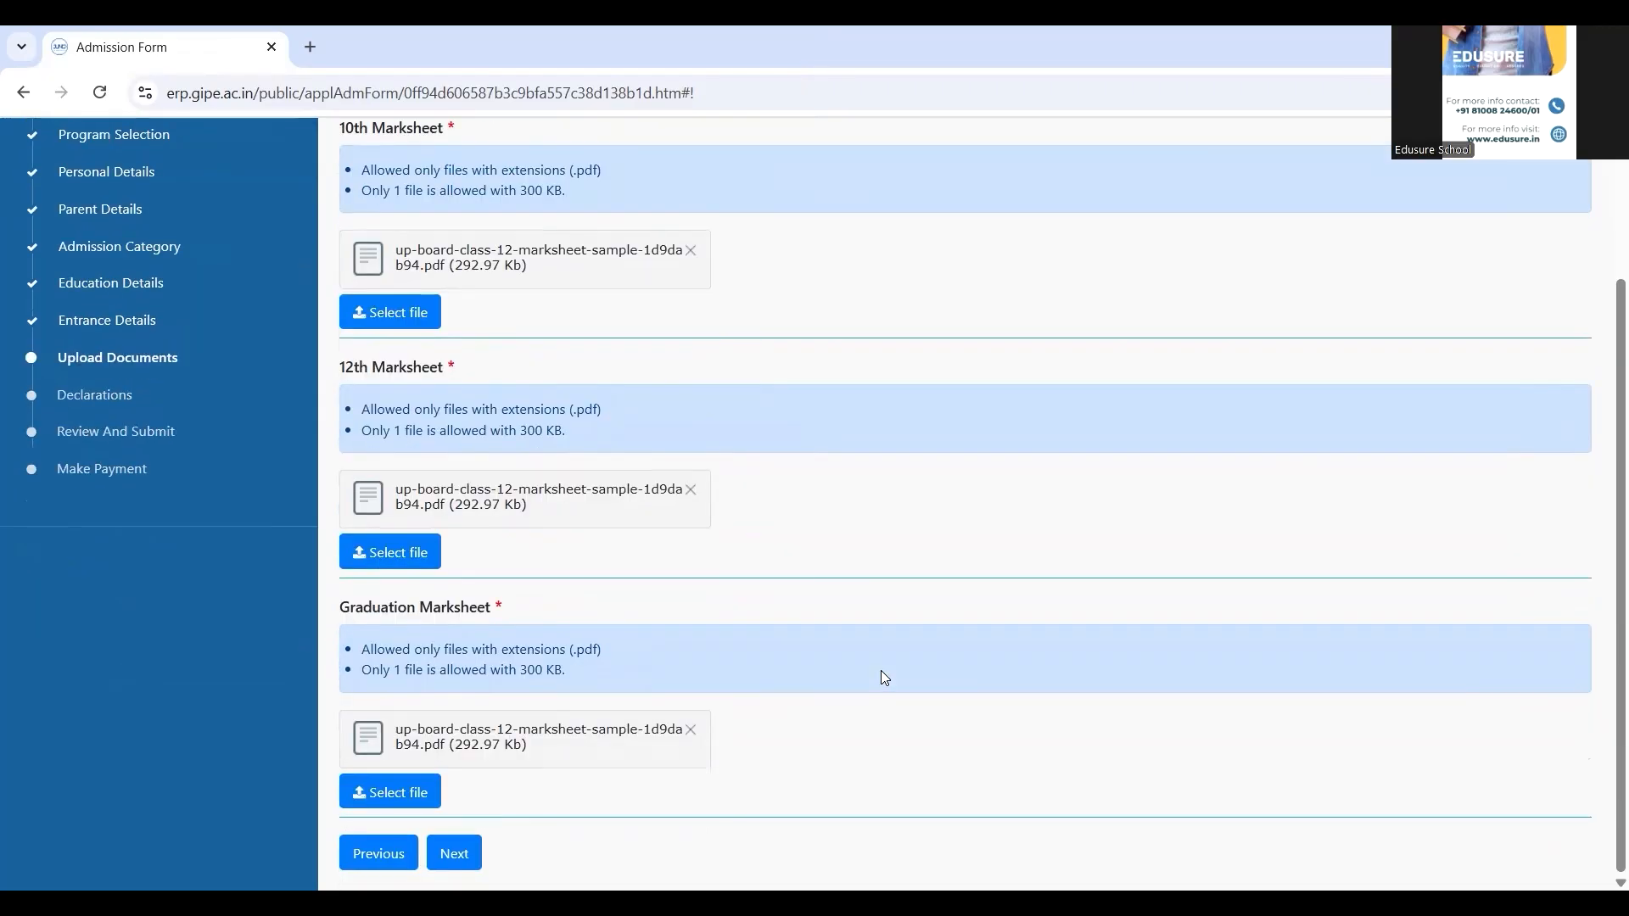
left_click(457, 855)
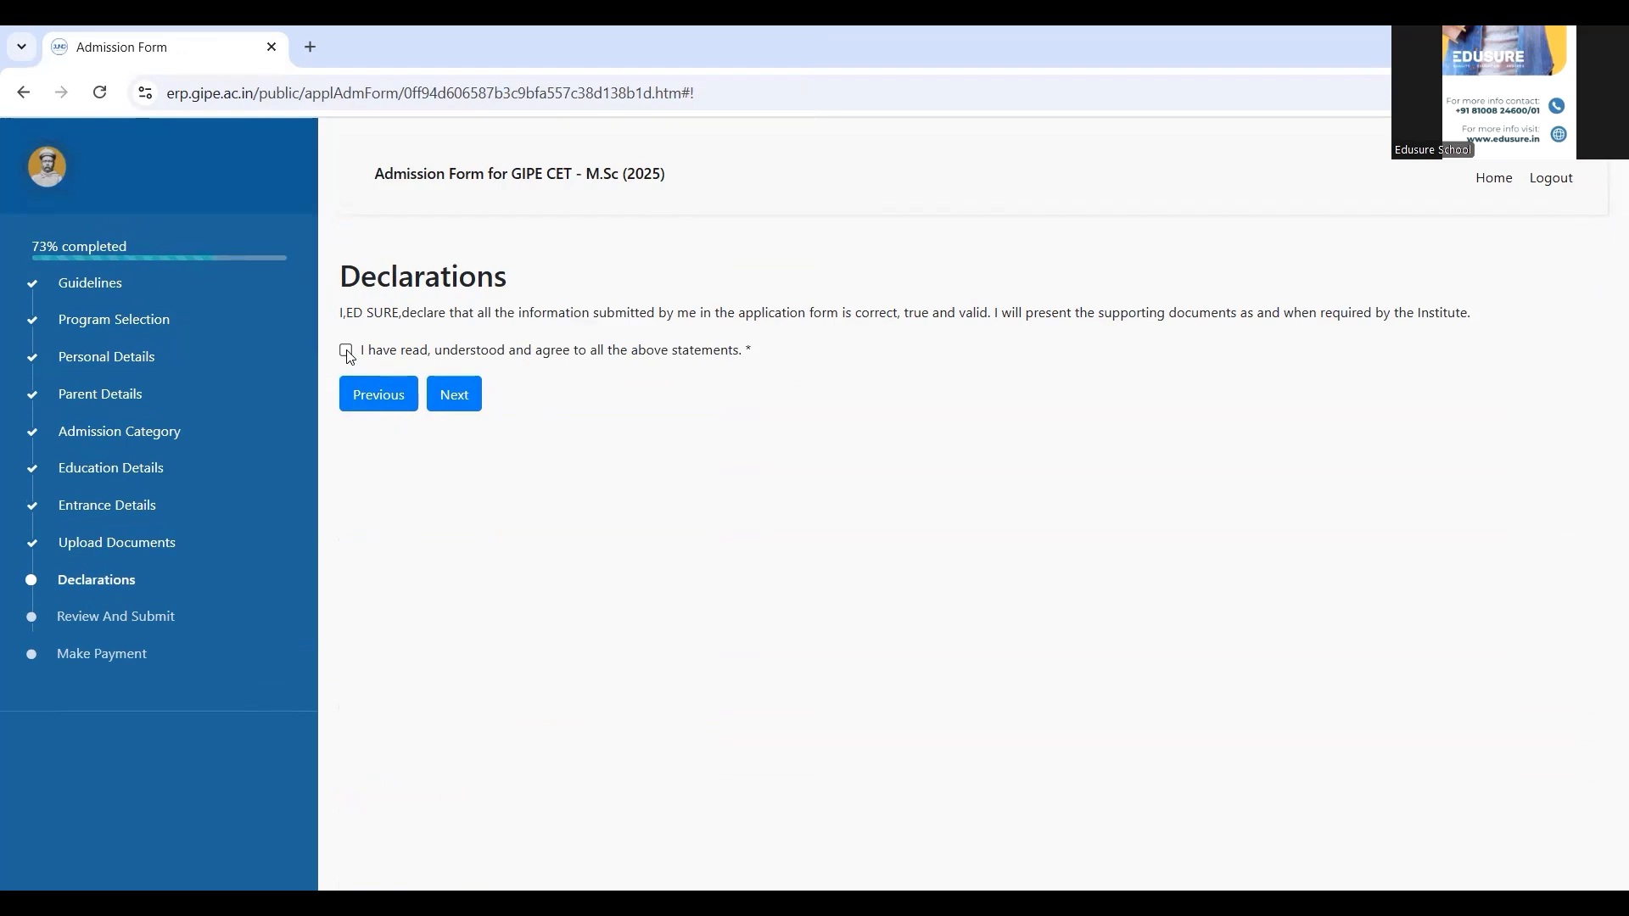
Agree to and save the declaration, review the application summary, and proceed to Make Payment
left_click(346, 350)
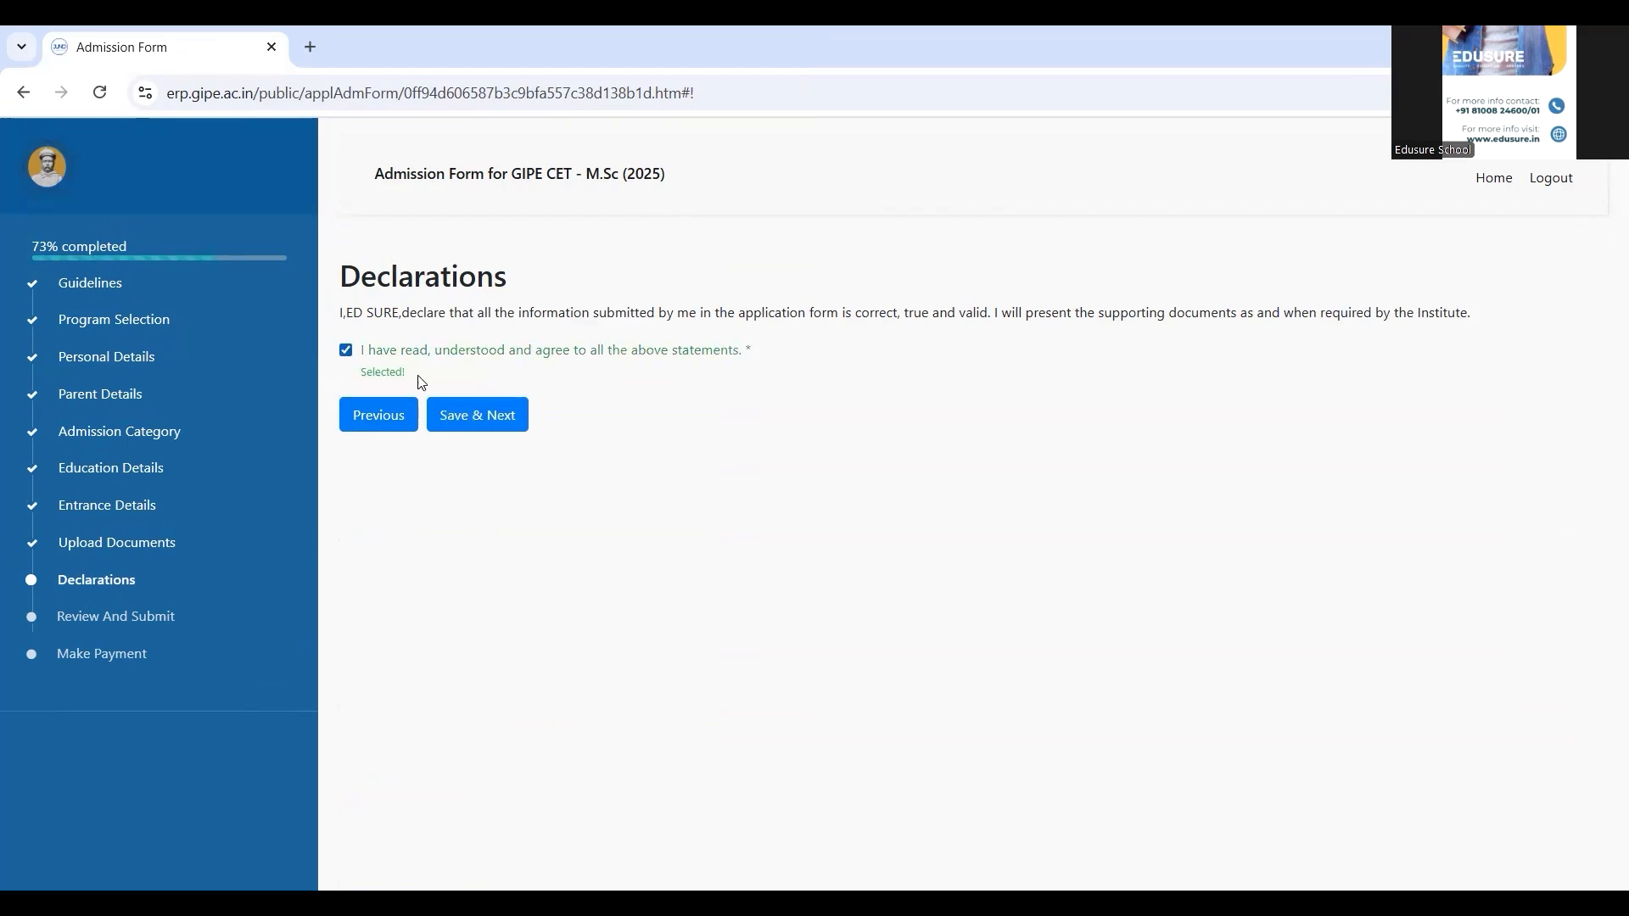
left_click(482, 414)
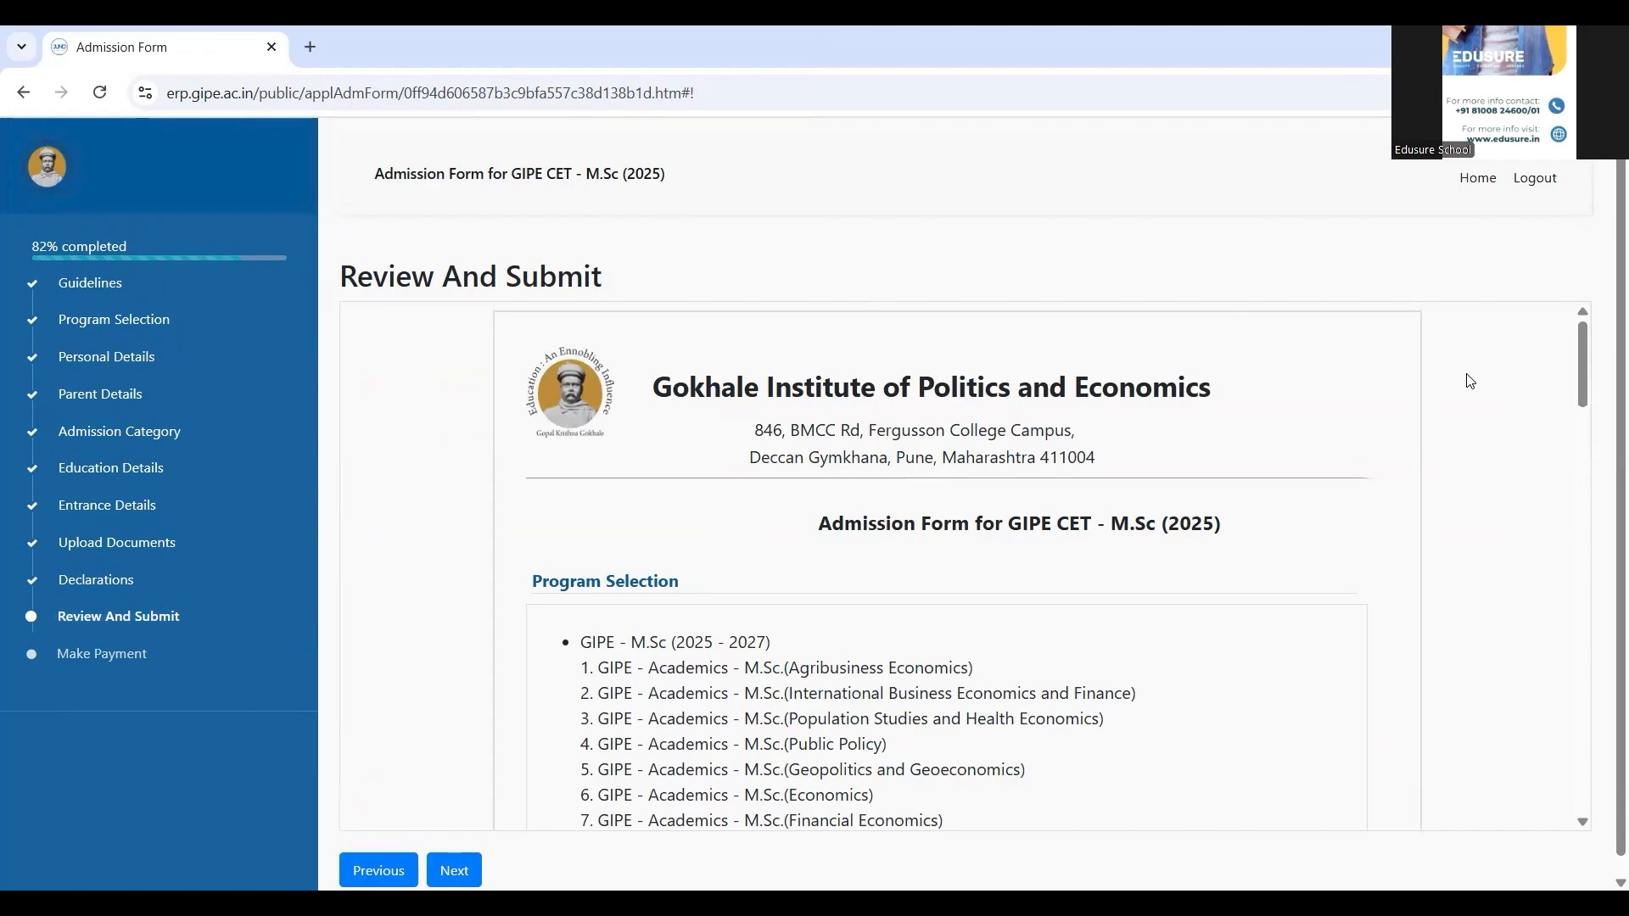
scroll(1470, 381, "down", 10)
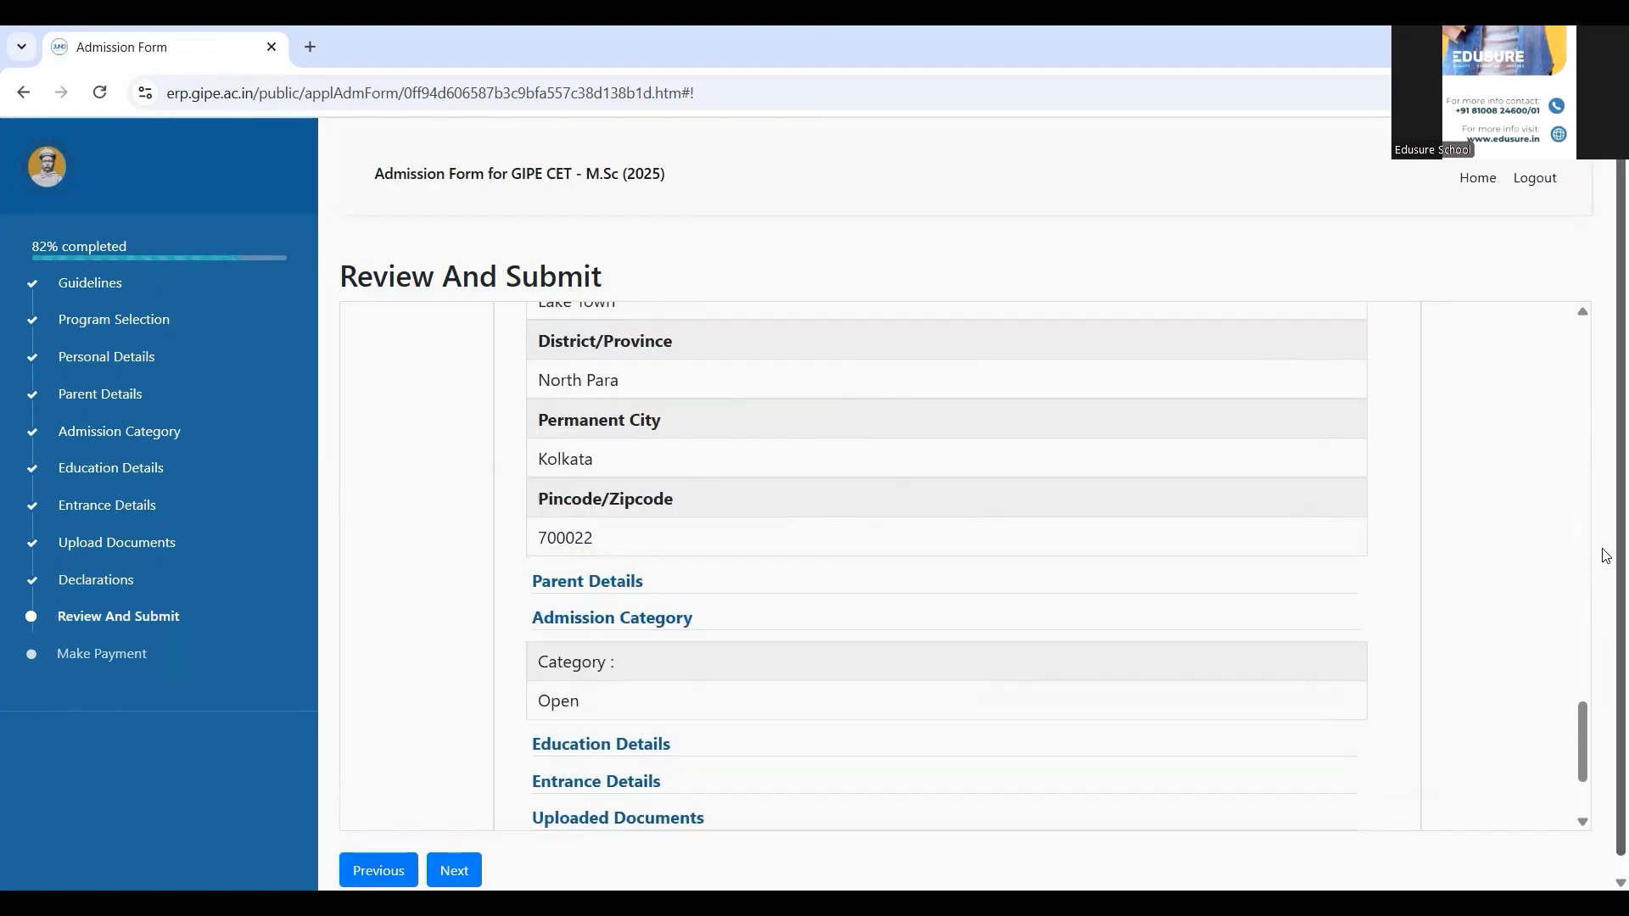
scroll(1606, 669, "down", 1)
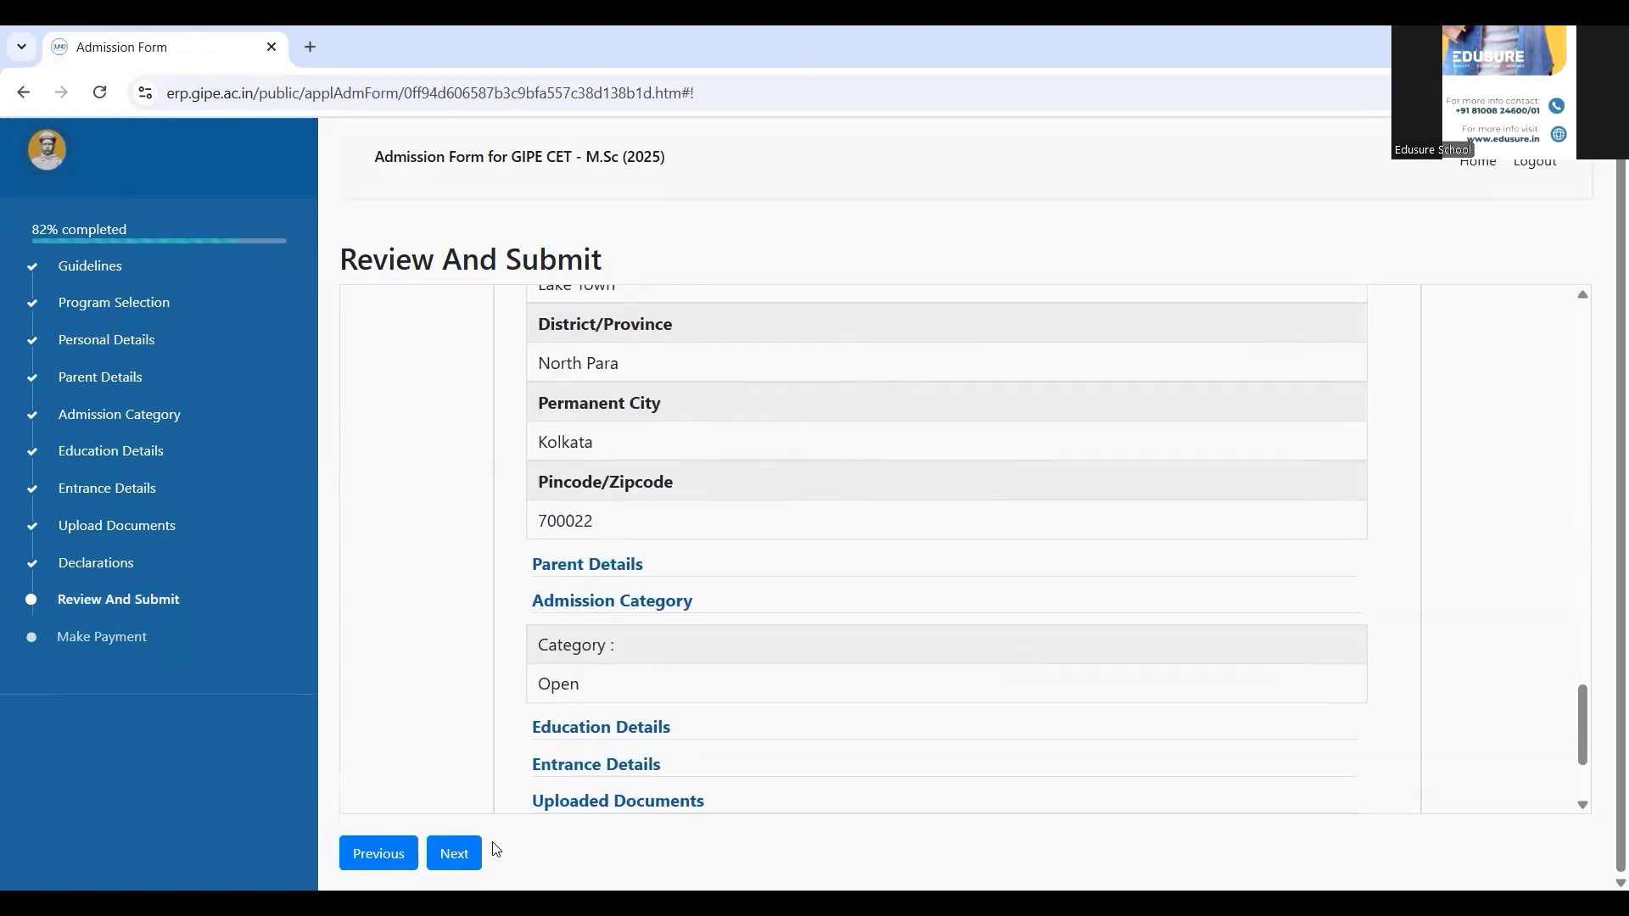
left_click(454, 856)
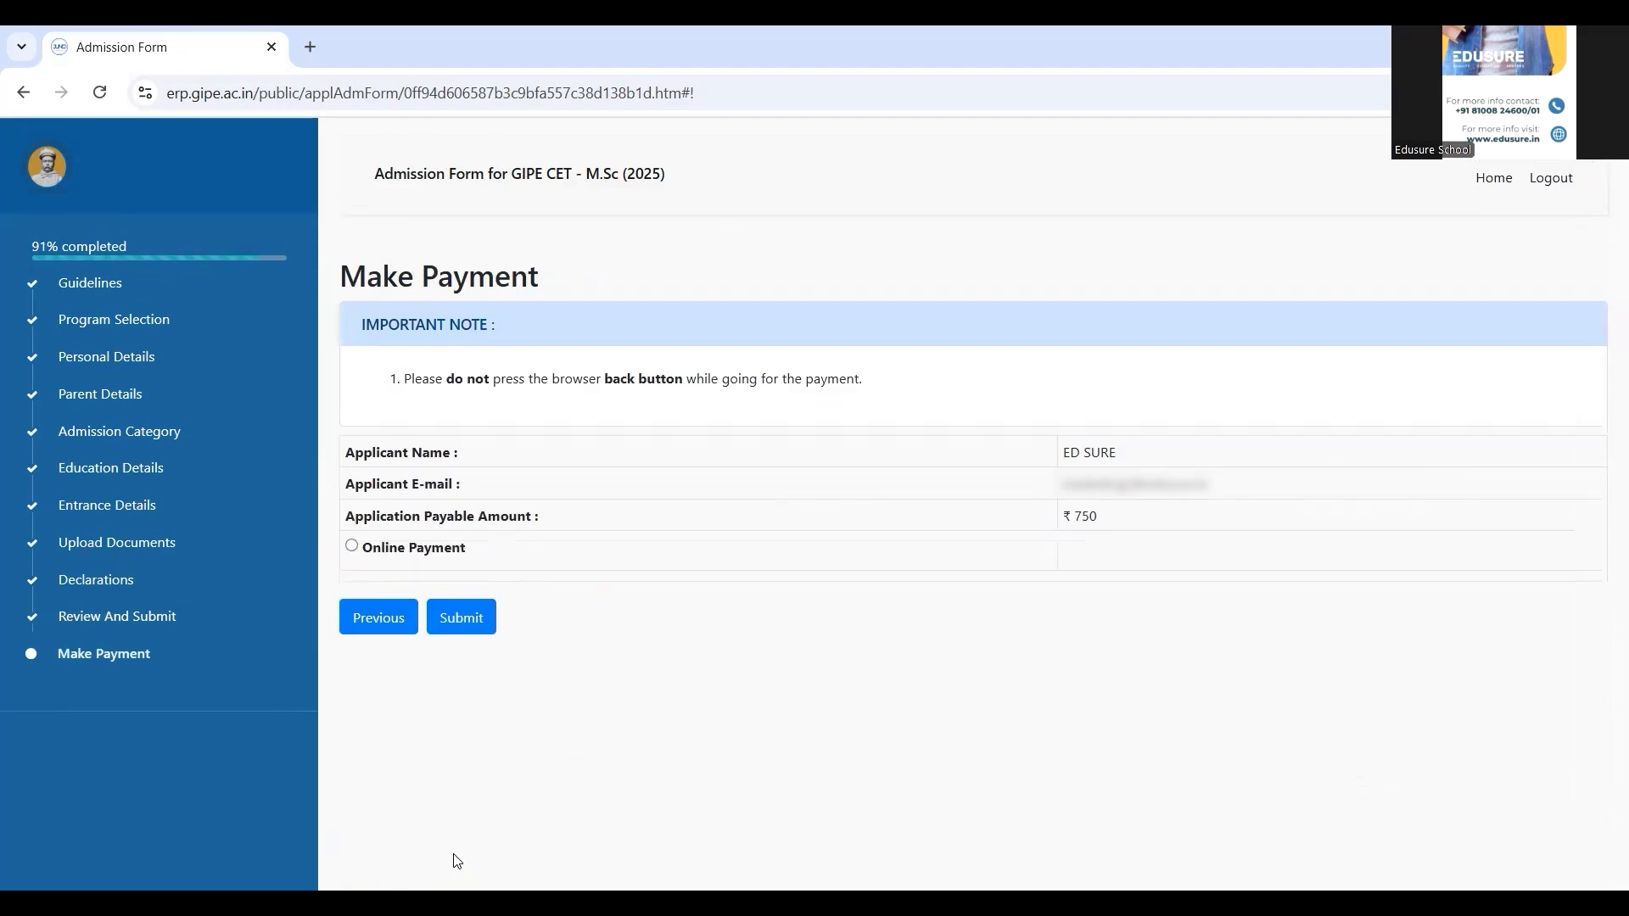
Submit the ₹750 application with Online Payment and confirm the final, unmodifiable submission
left_click(352, 547)
left_click_drag(1138, 524, 1053, 519)
left_click(451, 617)
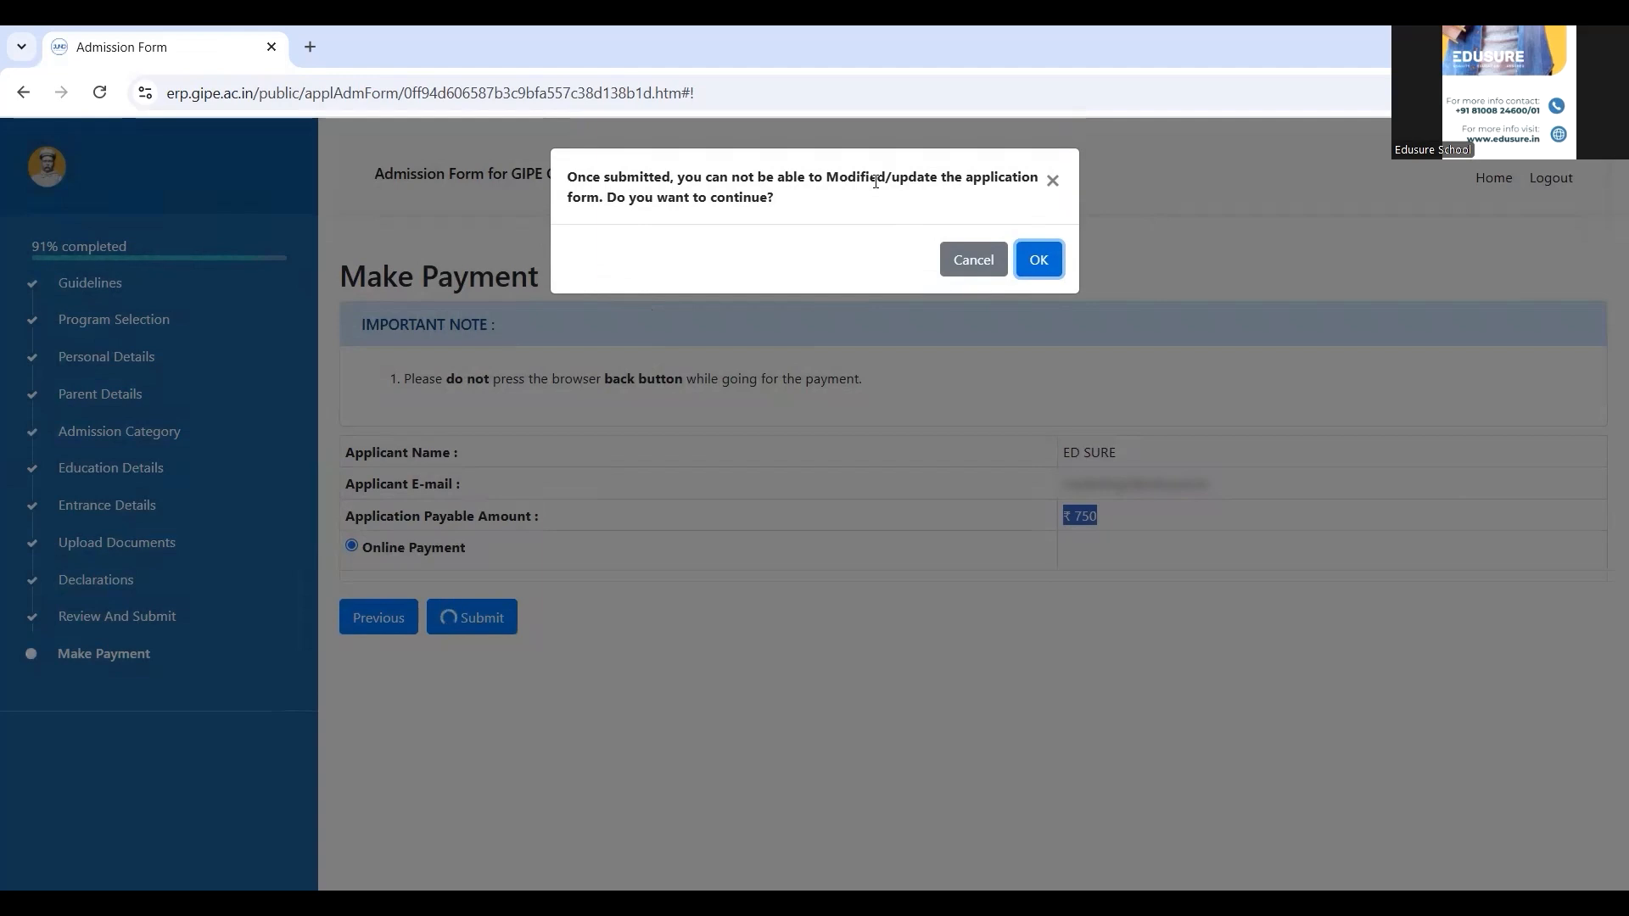
left_click(1049, 268)
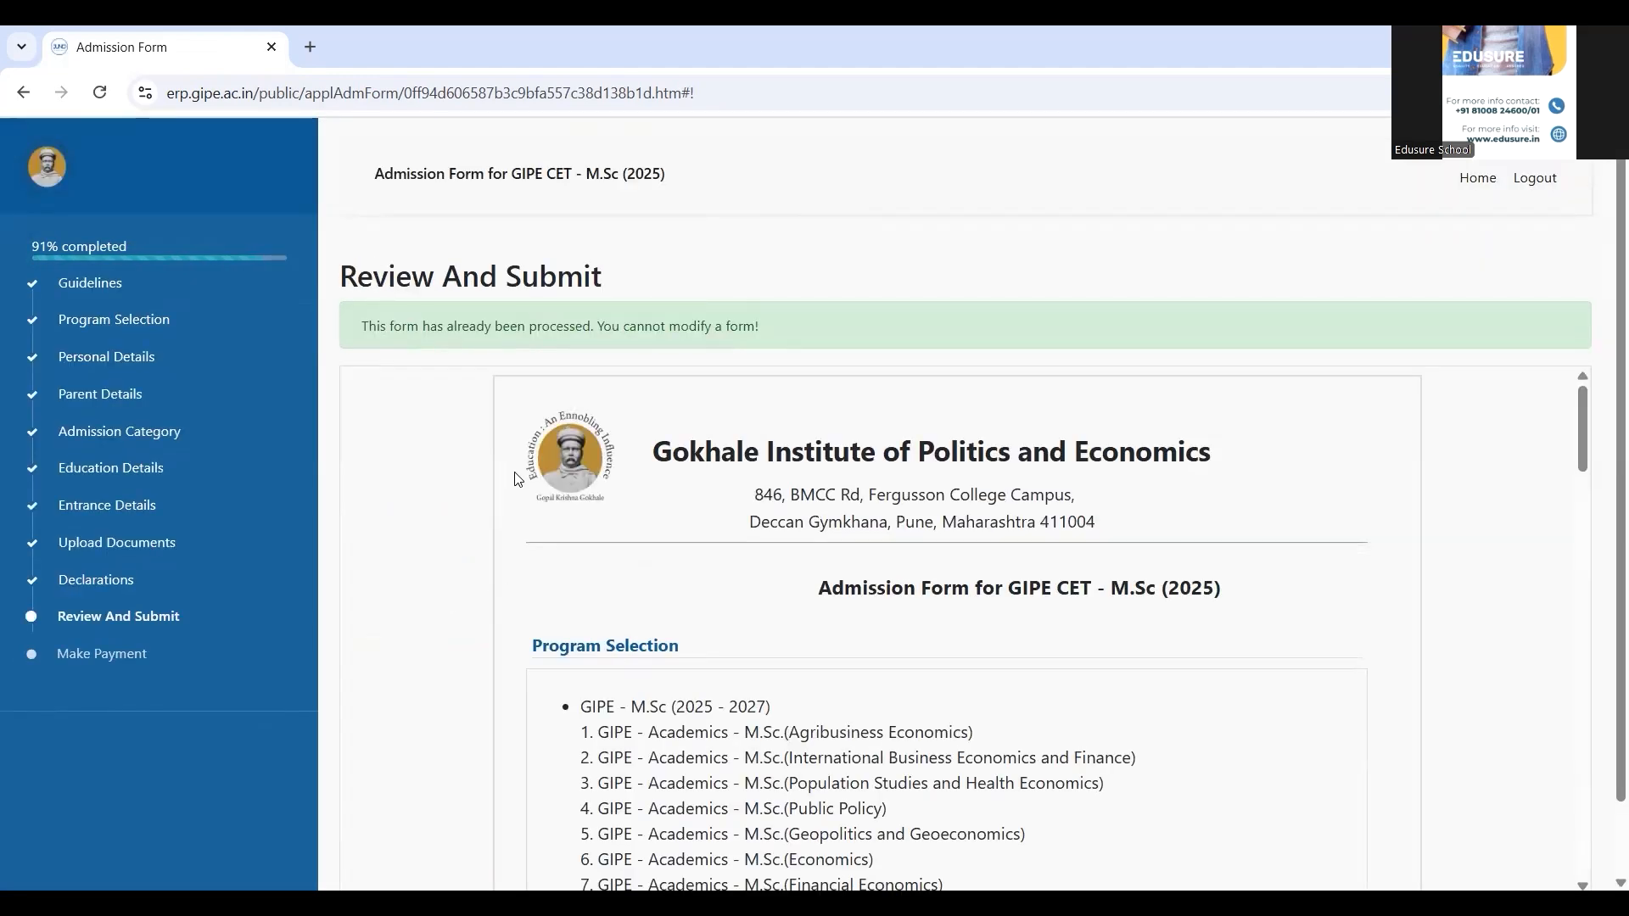
scroll(1606, 369, "down", 1)
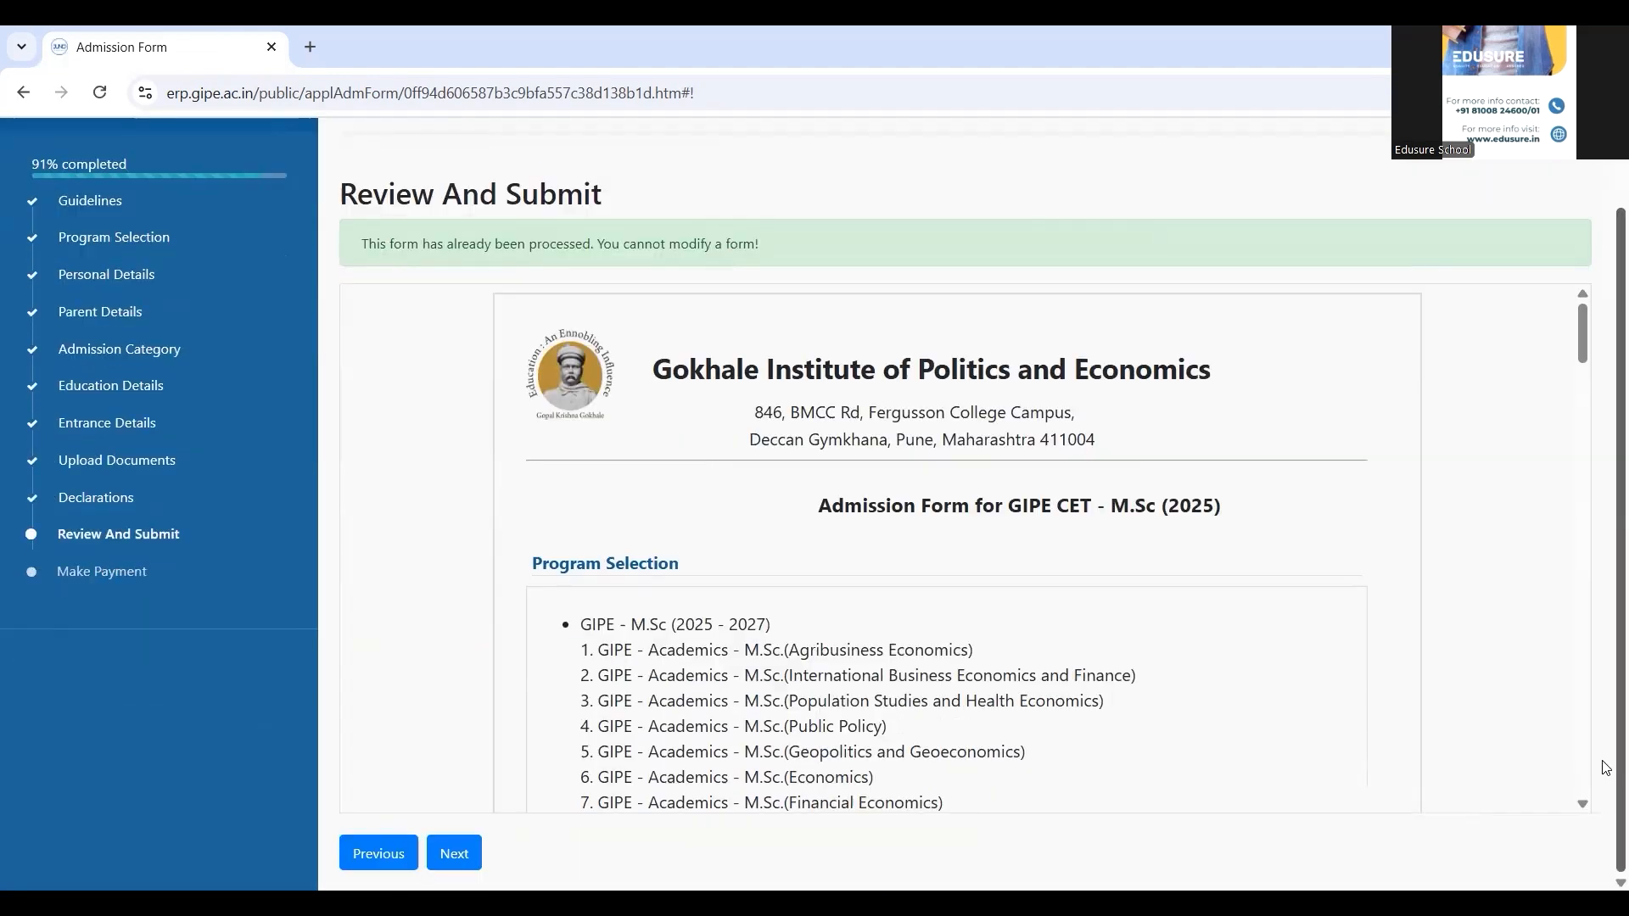
left_click(467, 851)
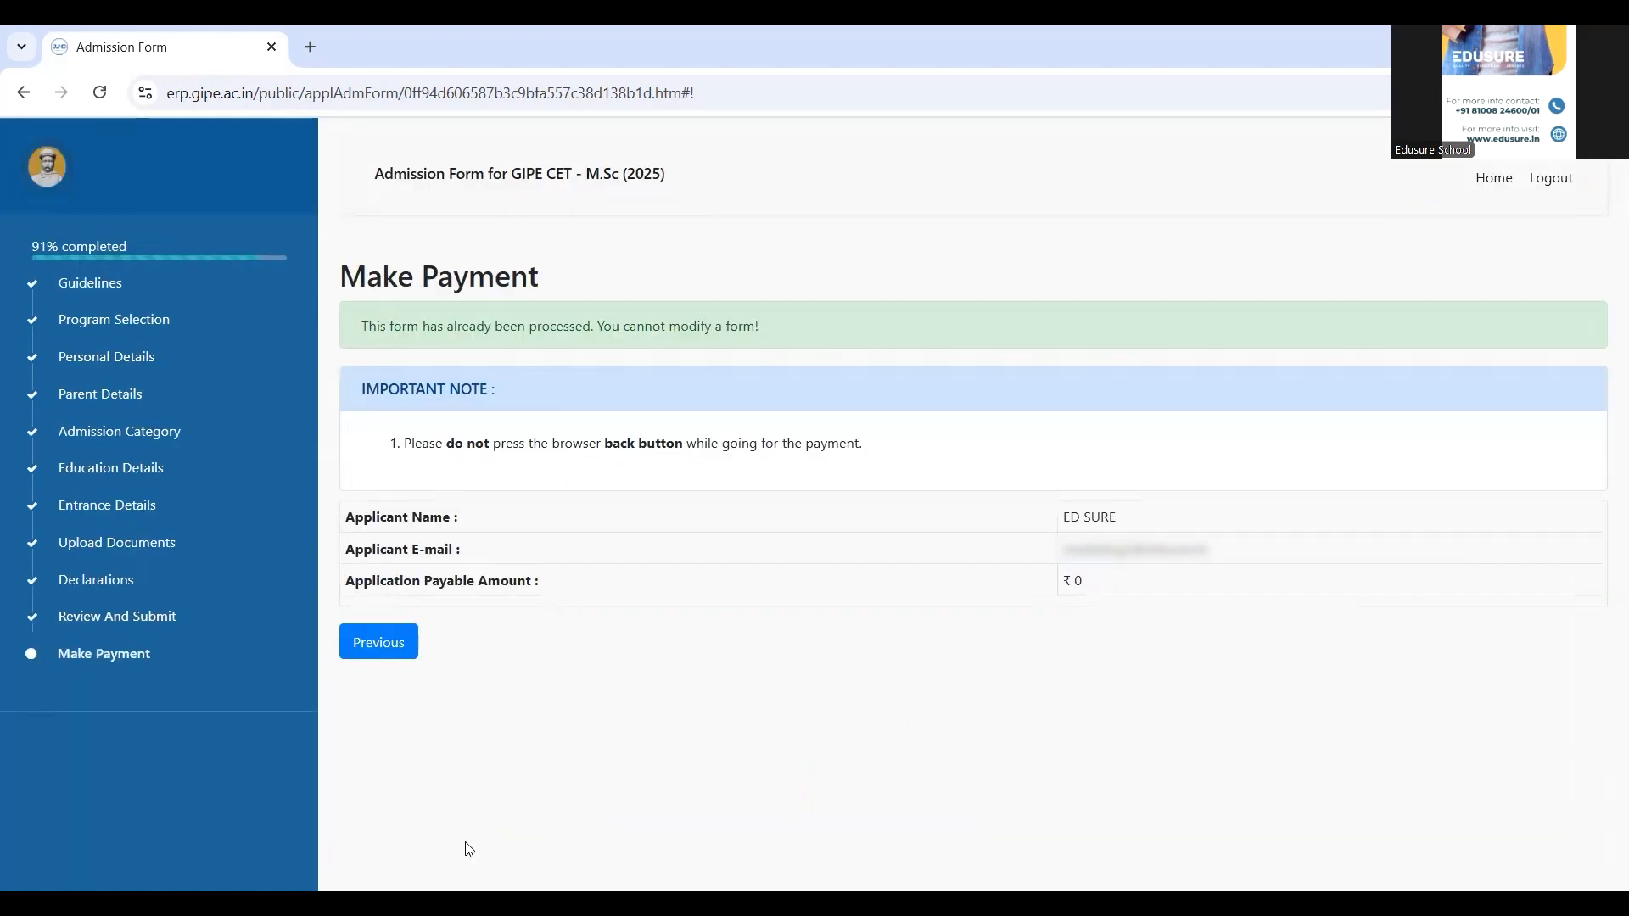